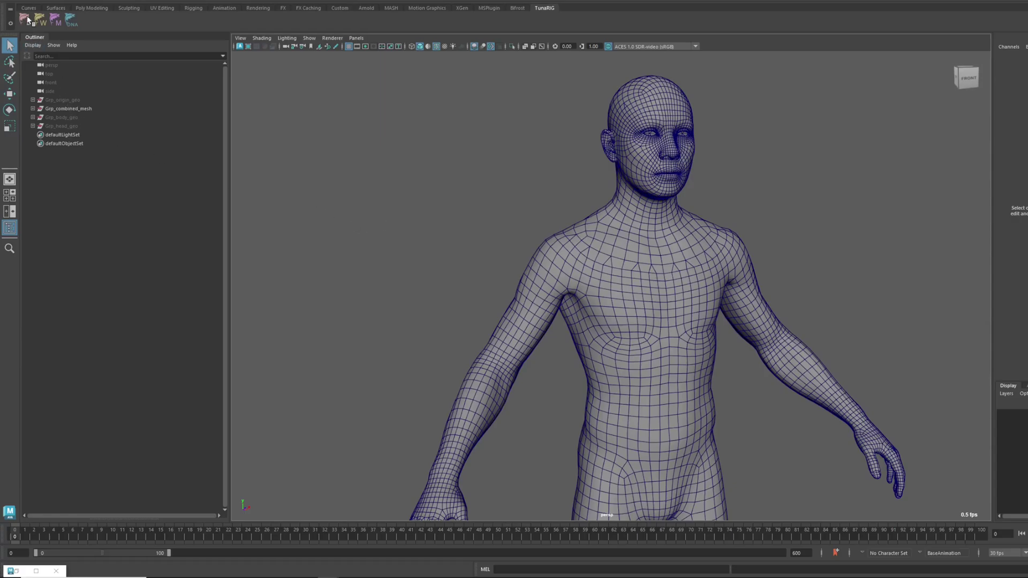
# Import tutoChar_meta.obj from the Tuto_Char\Rig folder, keeping the existing import options.
pyautogui.click(24, 1)
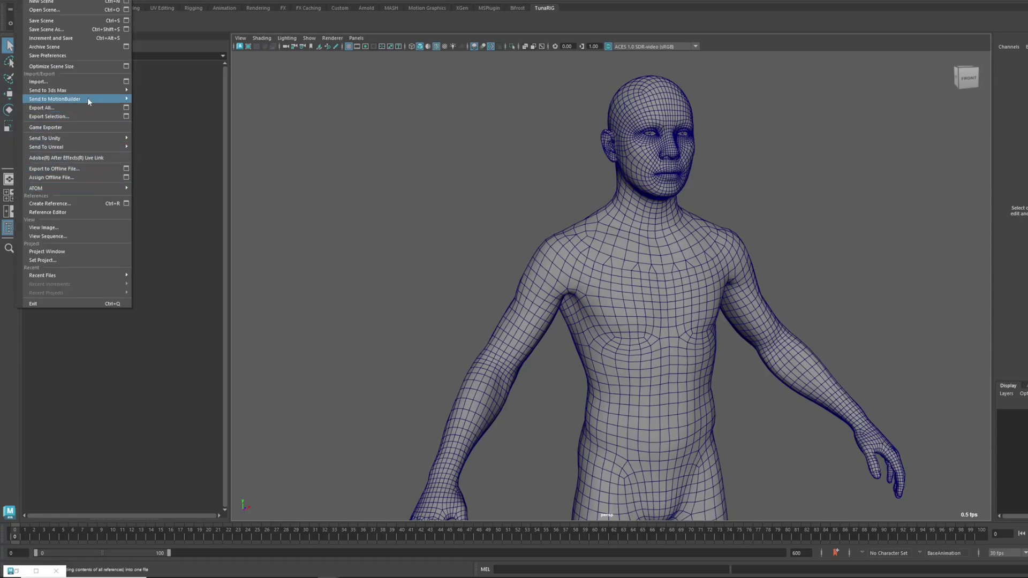
pyautogui.click(85, 82)
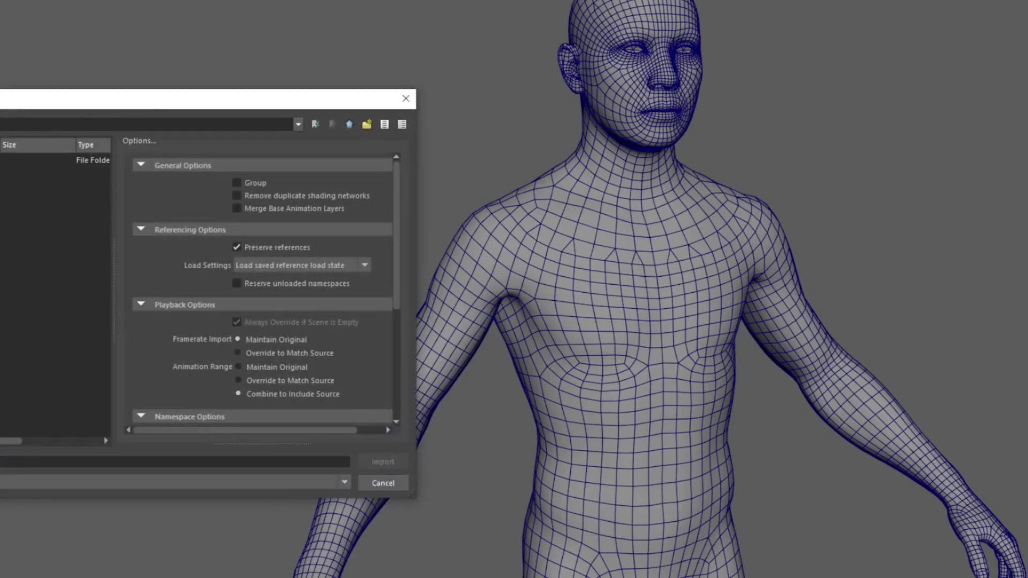
pyautogui.moveTo(5, 102); pyautogui.dragTo(179, 94)
pyautogui.click(69, 155)
pyautogui.doubleClick(69, 154)
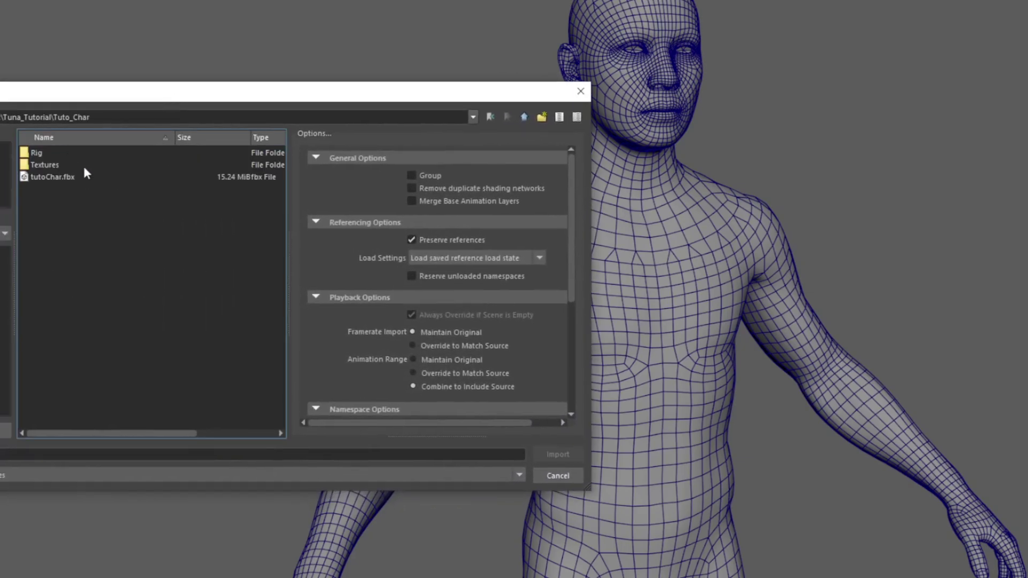
pyautogui.doubleClick(49, 153)
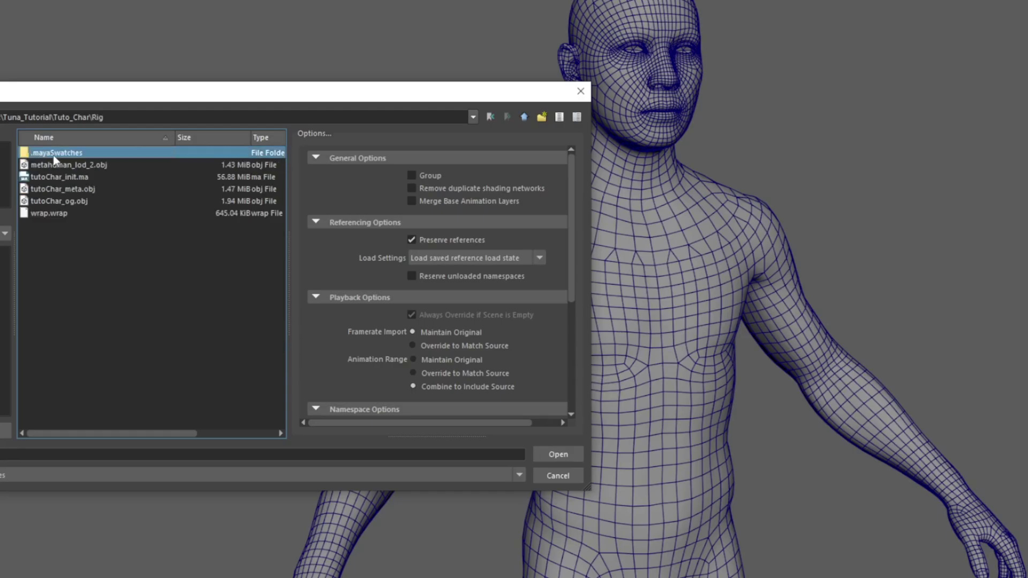
pyautogui.click(94, 190)
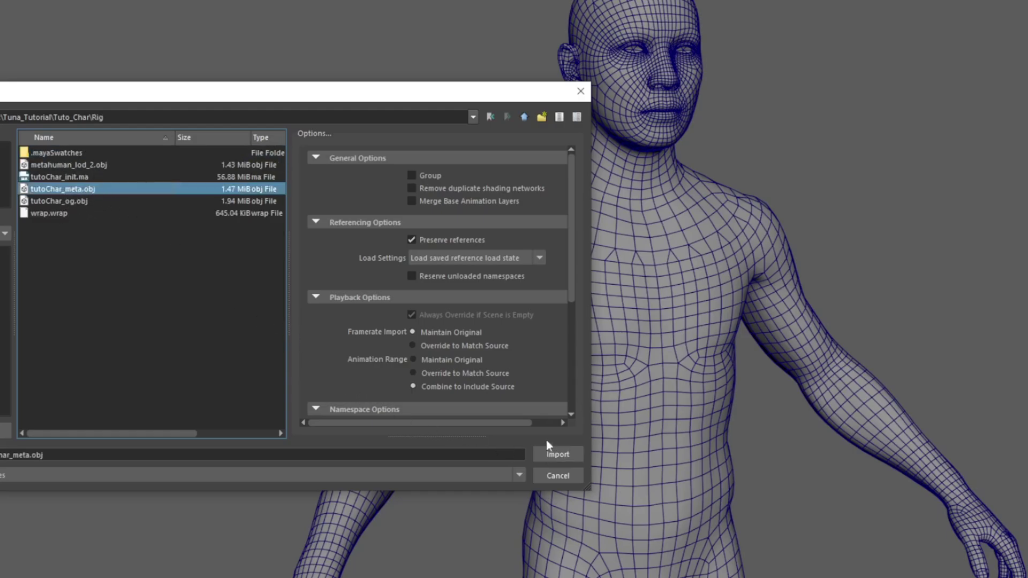
pyautogui.scroll(-5, 555, 368)
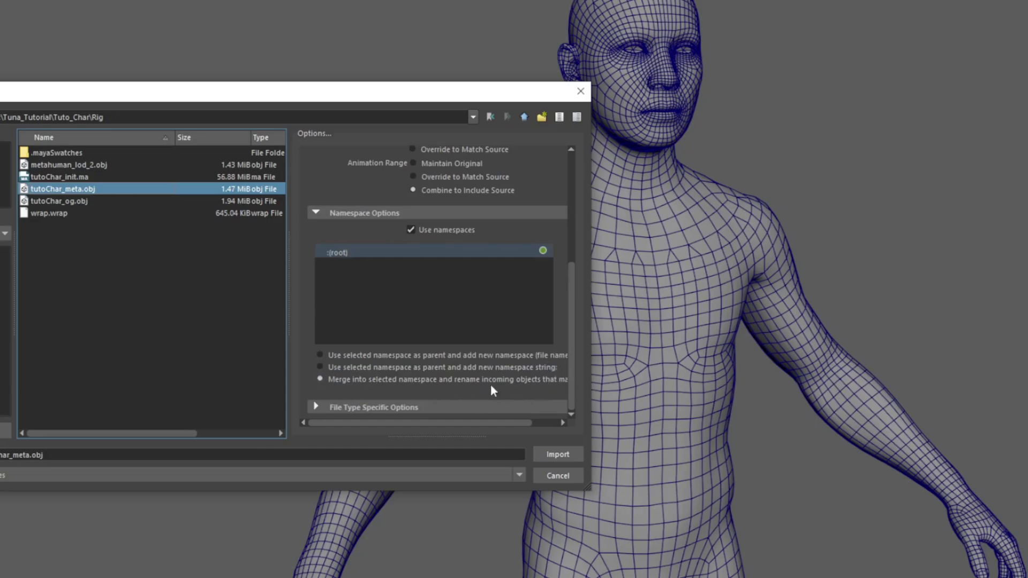
pyautogui.click(557, 455)
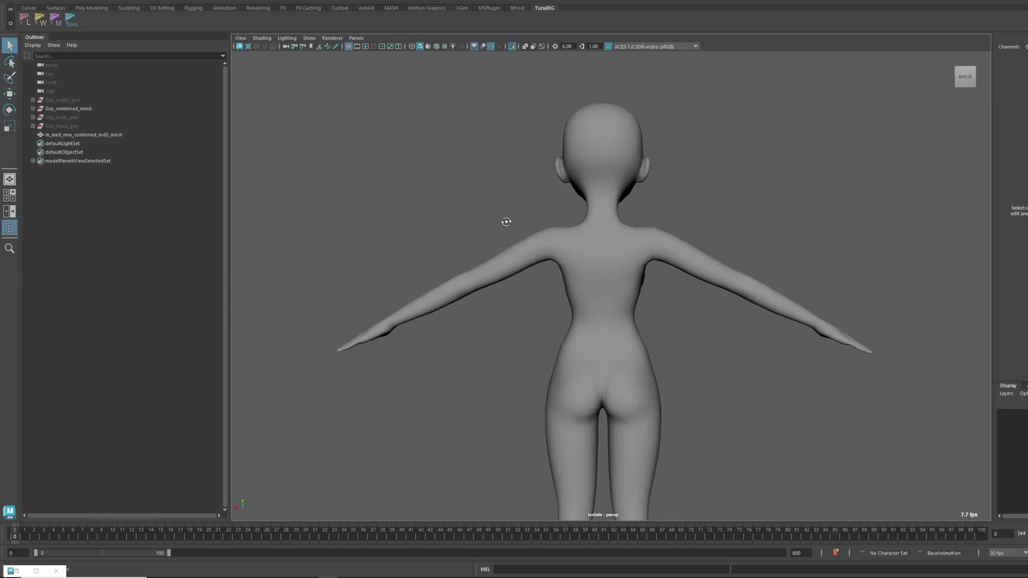
# Unhide m_med_nrw_combined_lod0_mesh inside Grp_combined_mesh and turn off the isolated view.
pyautogui.keyDown('alt'); pyautogui.moveTo(504, 223); pyautogui.dragTo(584, 231); pyautogui.keyUp('alt')
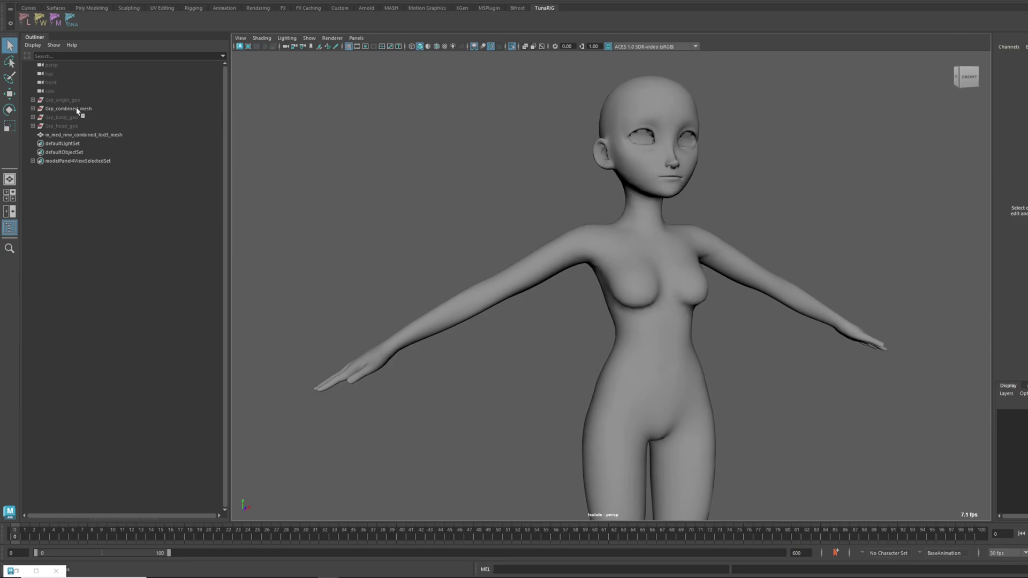
pyautogui.click(32, 108)
pyautogui.click(33, 108)
pyautogui.click(80, 117)
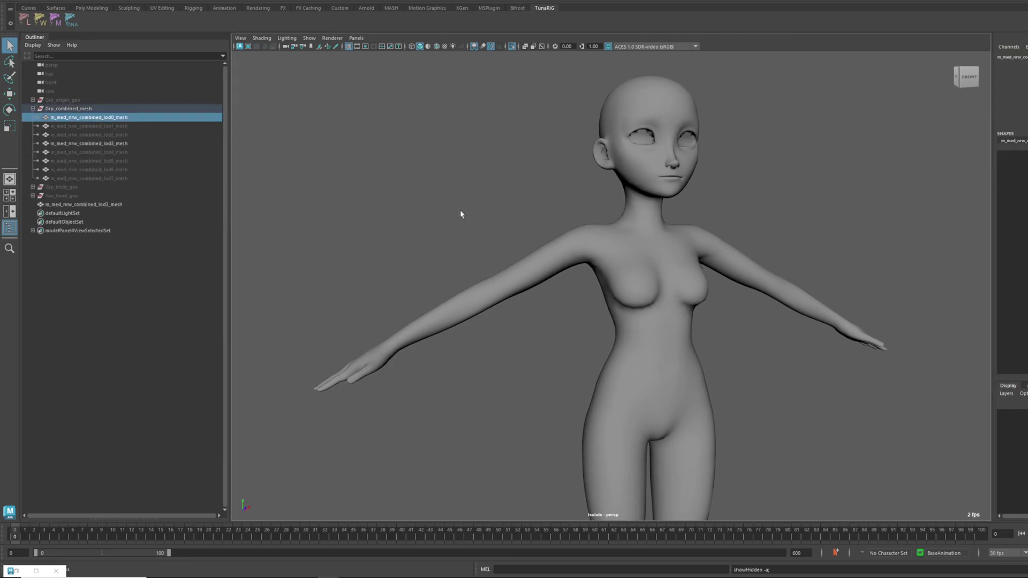
pyautogui.click(319, 185)
pyautogui.hotkey('ctrl', '1')
# Hide m_med_nrw_combined_lod3_mesh so that only the lod0 body remains alongside the imported character.
pyautogui.click(588, 217)
pyautogui.keyDown('alt'); pyautogui.moveTo(587, 217); pyautogui.dragTo(504, 252); pyautogui.keyUp('alt')
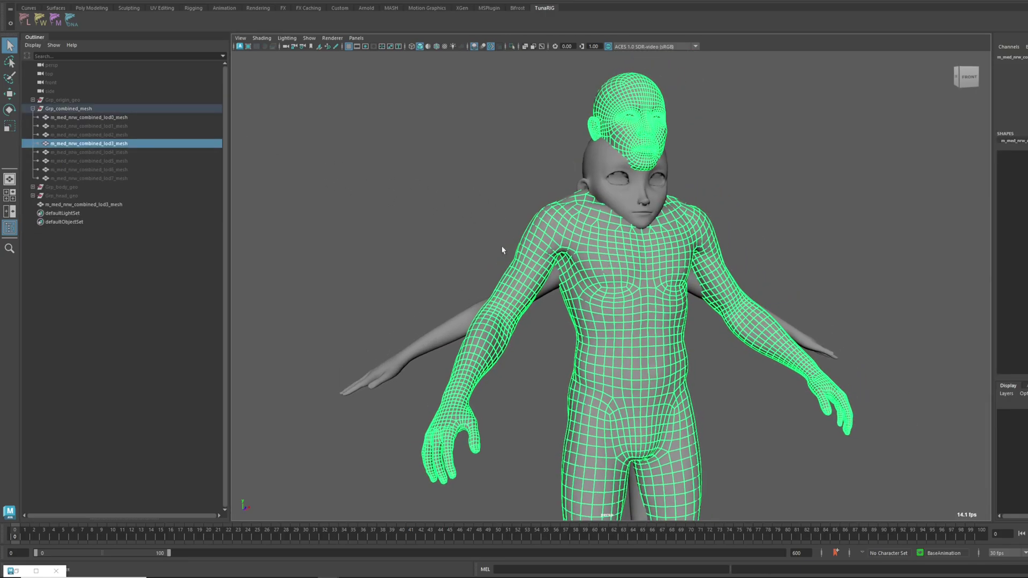
pyautogui.hotkey('ctrl', 'h')
pyautogui.click(550, 219)
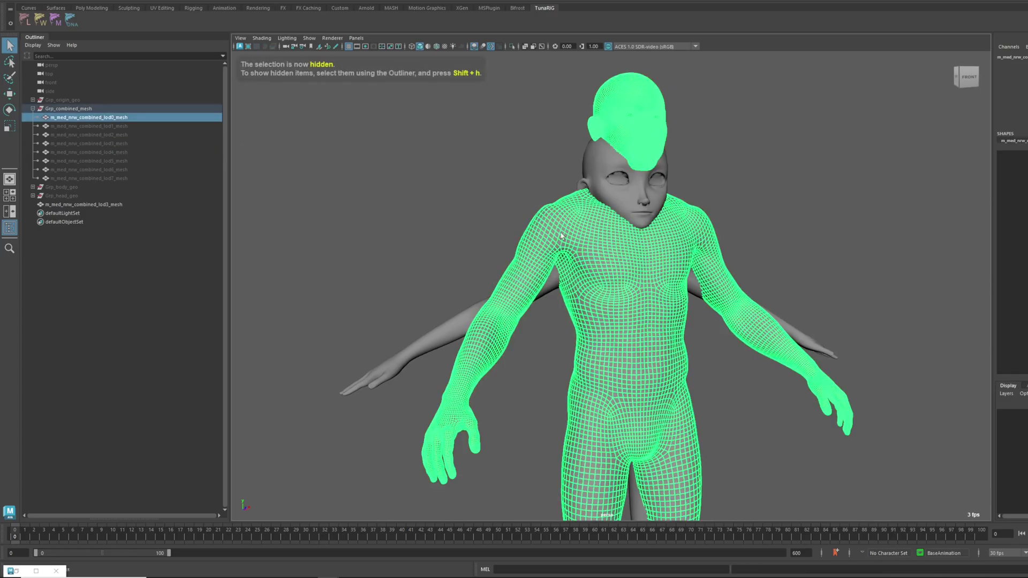
pyautogui.click(477, 246)
pyautogui.keyDown('alt'); pyautogui.moveTo(477, 285); pyautogui.dragTo(451, 279); pyautogui.keyUp('alt')
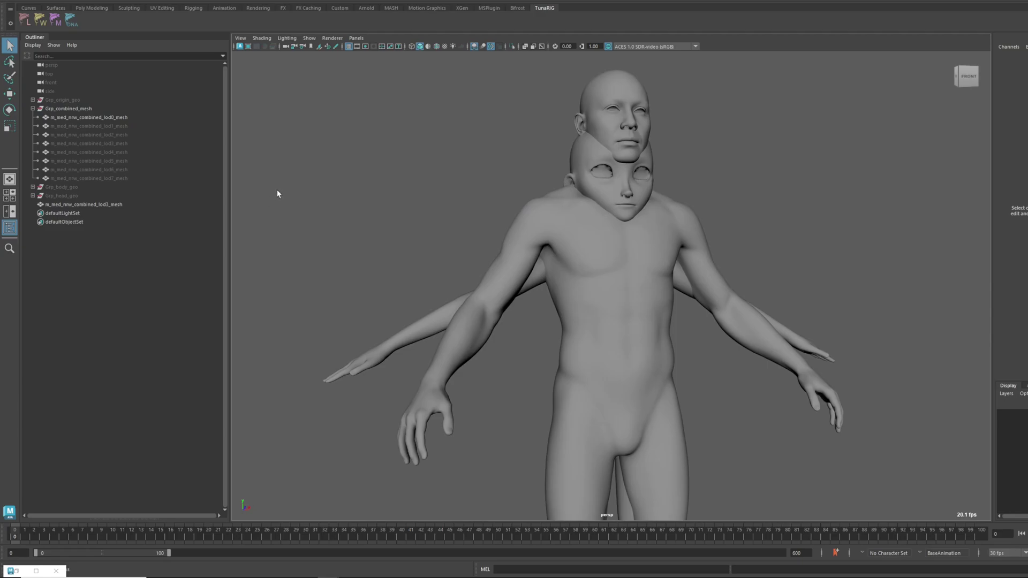
# Open the meshWarp tool and arrange its window and the view so the bodies stay unobstructed.
pyautogui.click(44, 23)
pyautogui.moveTo(548, 112); pyautogui.dragTo(894, 118)
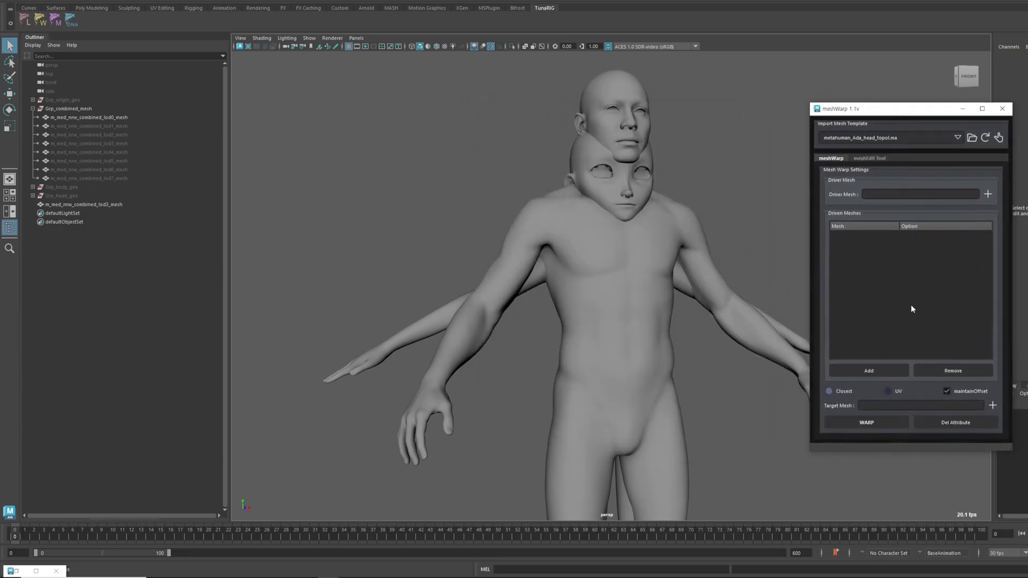
pyautogui.moveTo(936, 109); pyautogui.dragTo(921, 102)
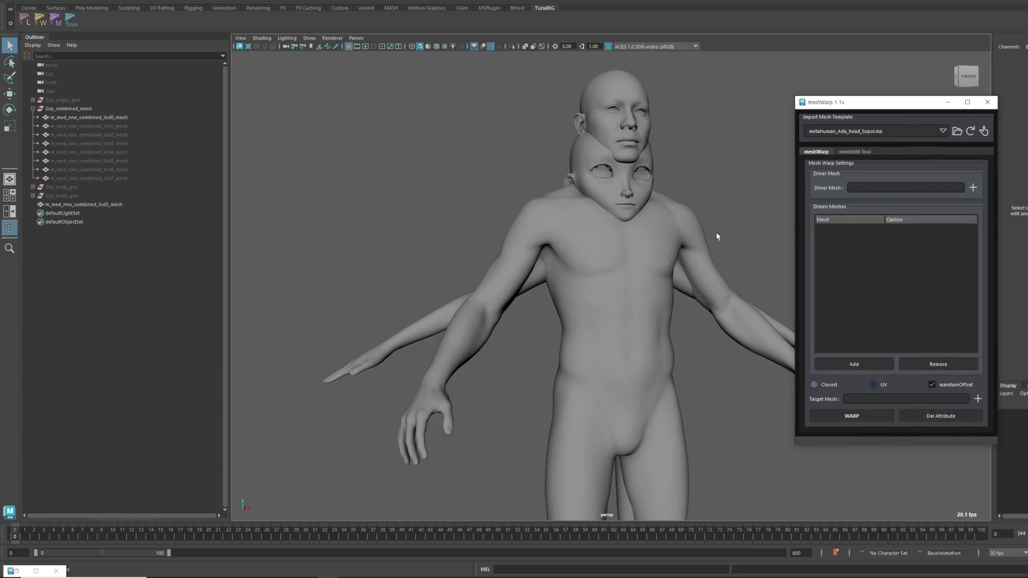
pyautogui.keyDown('alt'); pyautogui.moveTo(718, 237); pyautogui.dragTo(690, 269, button='middle'); pyautogui.keyUp('alt')
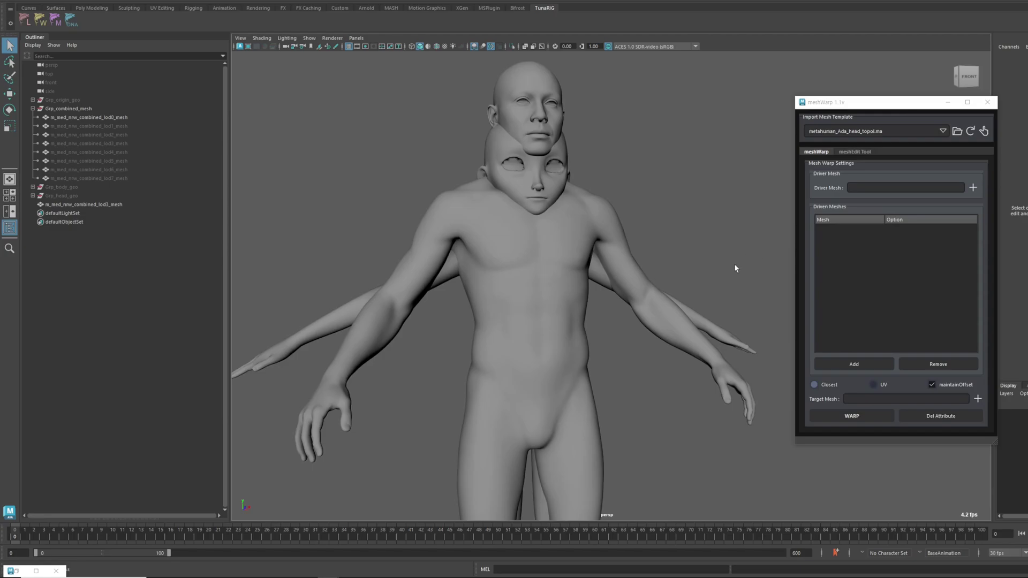
pyautogui.click(610, 234)
pyautogui.click(654, 197)
pyautogui.keyDown('alt'); pyautogui.moveTo(637, 224); pyautogui.dragTo(625, 251, button='middle'); pyautogui.keyUp('alt')
pyautogui.scroll(3, 625, 250)
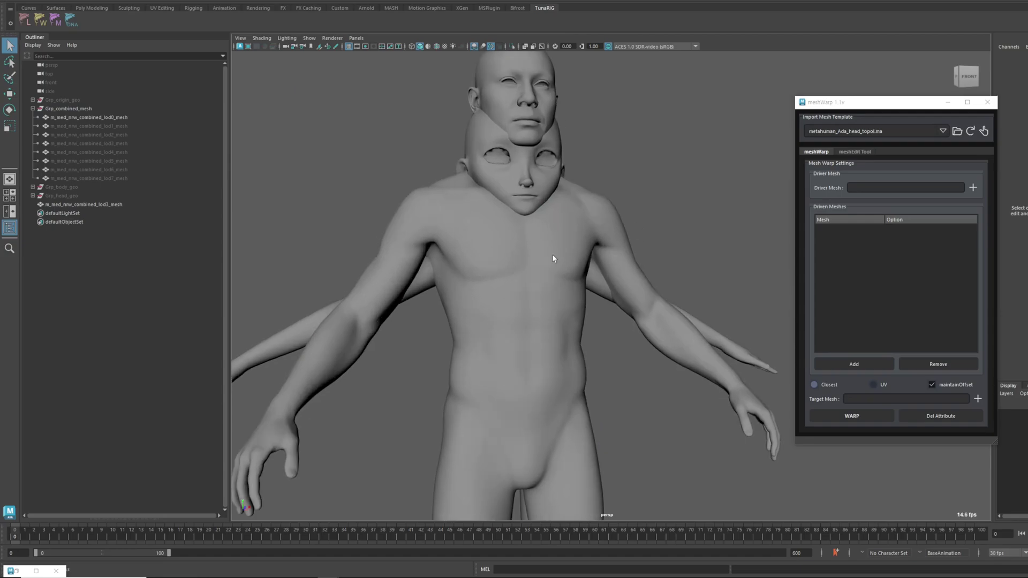
# Unhide m_med_nrw_combined_lod3_mesh, hide m_med_nrw_combined_lod0_mesh, and select the lod3 mesh.
pyautogui.click(582, 227)
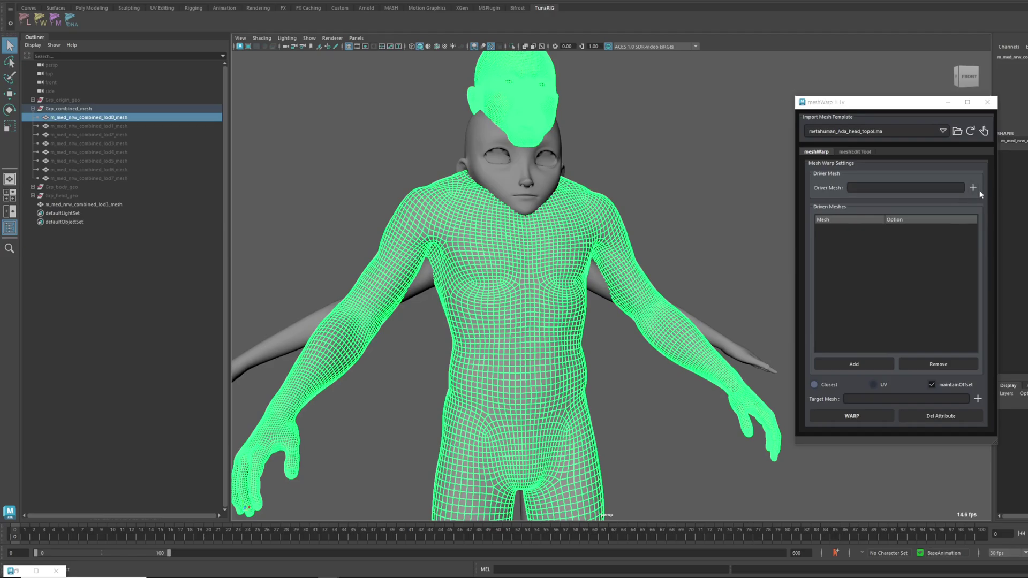
pyautogui.click(442, 172)
pyautogui.click(110, 142)
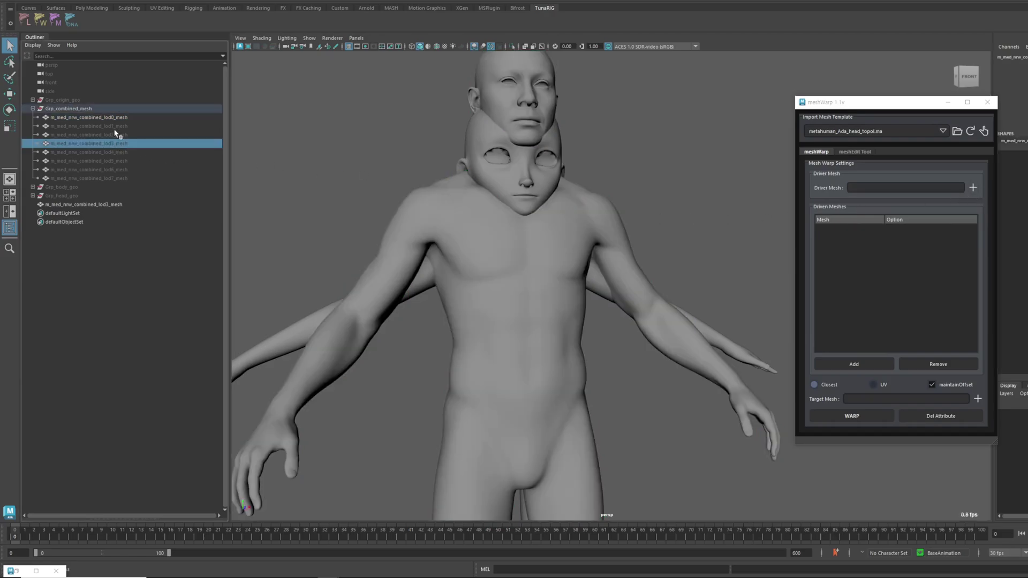
pyautogui.hotkey('shift', 'h')
pyautogui.click(117, 118)
pyautogui.hotkey('ctrl', 'h')
pyautogui.click(105, 143)
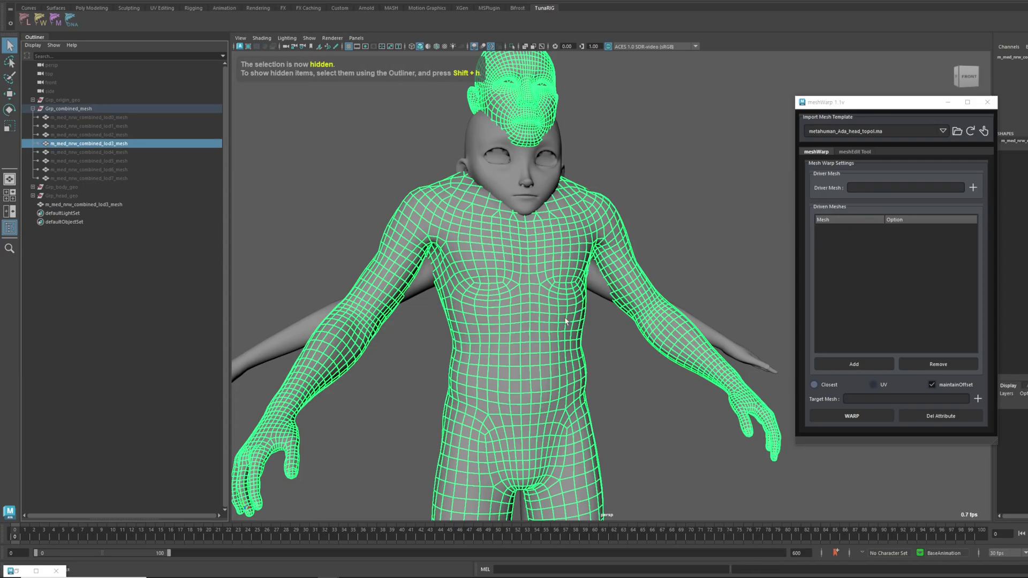
# Load the selected lod3 mesh as the driver mesh and check the path it was given.
pyautogui.click(973, 187)
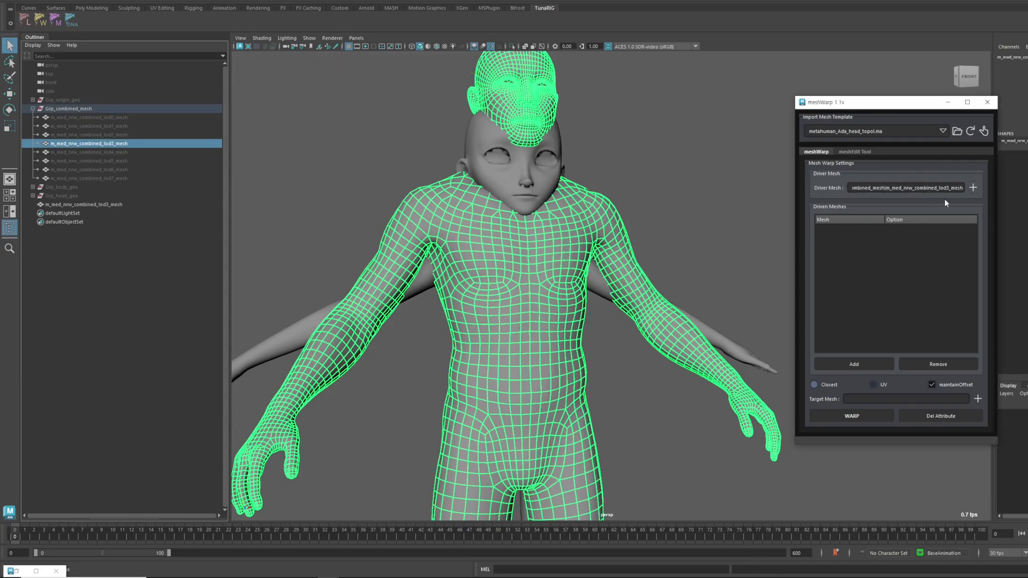
pyautogui.moveTo(852, 188); pyautogui.dragTo(938, 188)
pyautogui.click(937, 189)
pyautogui.click(748, 229)
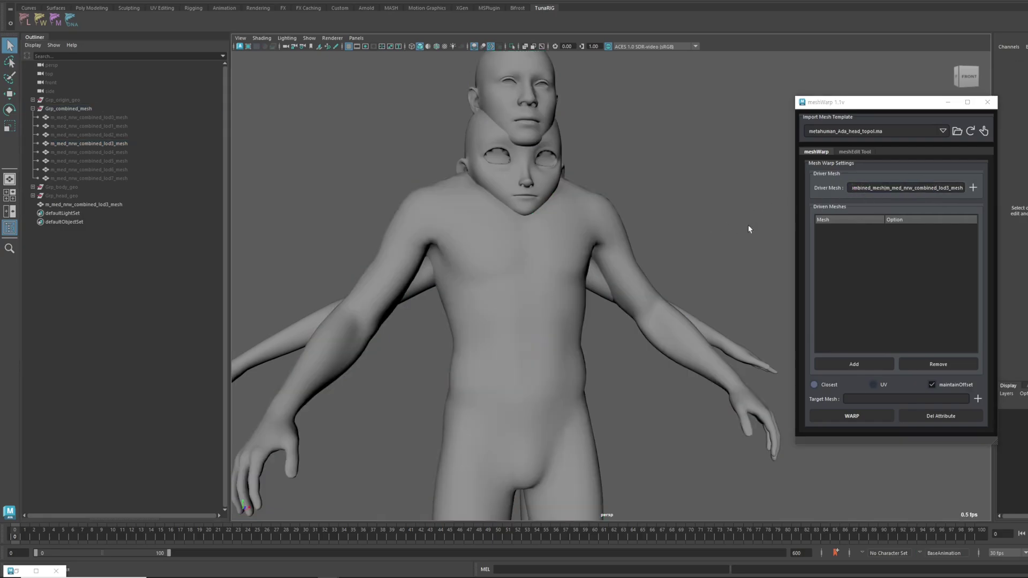
# Rename the imported character mesh as tutoChar_body.
pyautogui.doubleClick(107, 204)
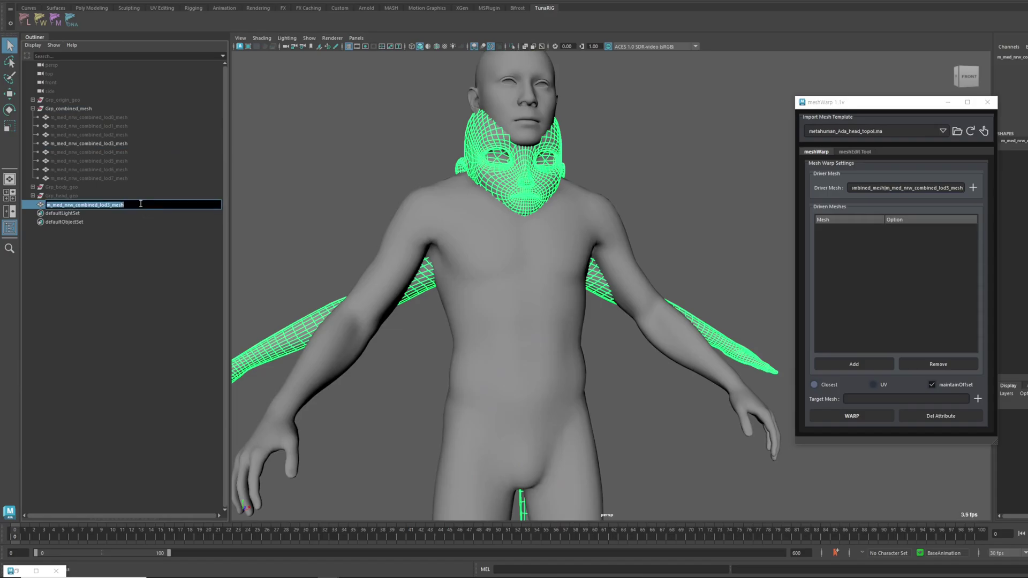
pyautogui.write('tut')
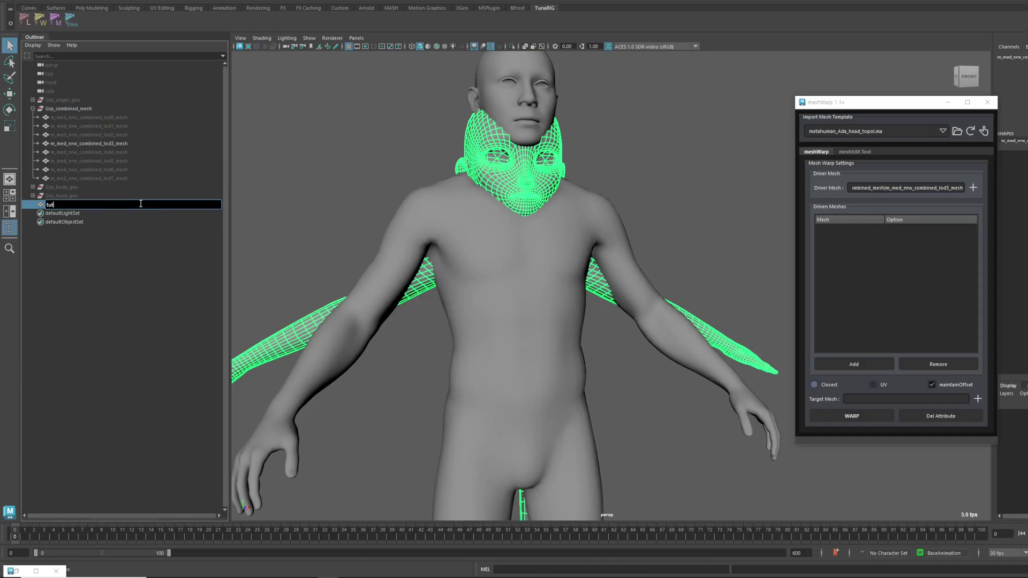
pyautogui.write('oChar_body')
pyautogui.press('Return')
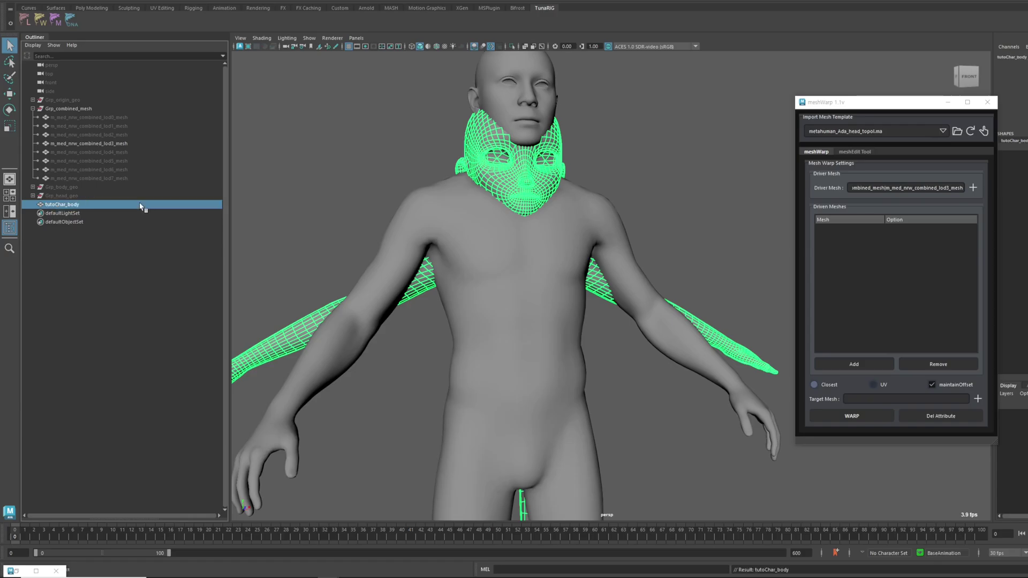
# Reload m_med_nrw_combined_lod3_mesh from Grp_combined_mesh as the driver mesh.
pyautogui.click(127, 143)
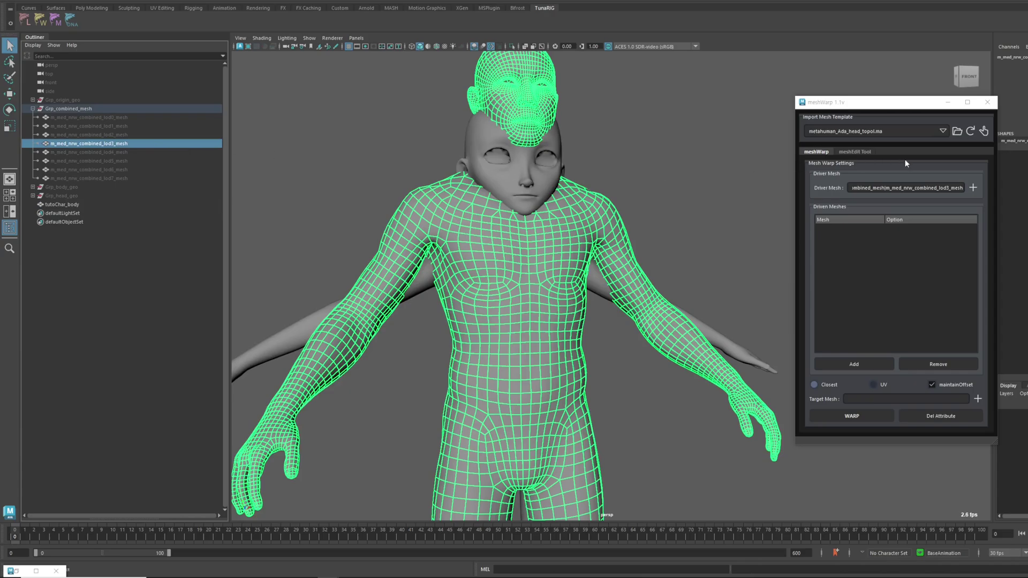
pyautogui.click(973, 188)
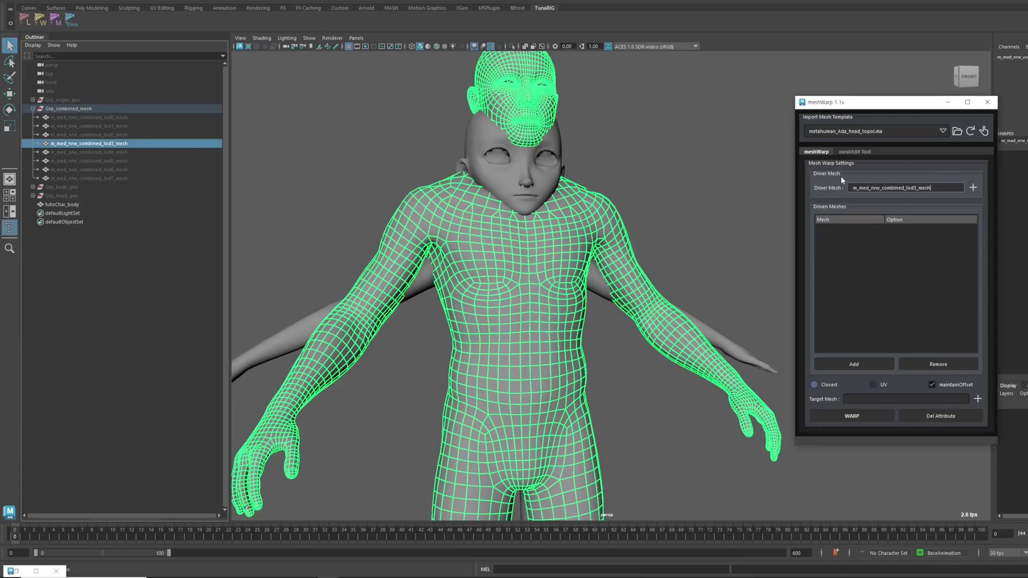
pyautogui.click(720, 219)
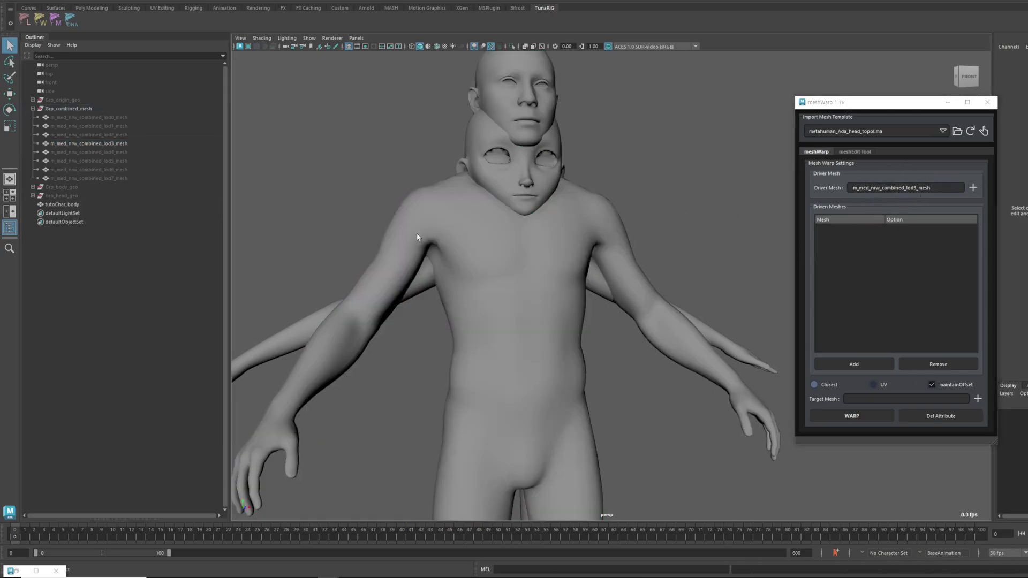
# Unhide m_med_nrw_combined_lod0_mesh and add it to the driven meshes.
pyautogui.click(138, 213)
pyautogui.click(320, 202)
pyautogui.click(184, 117)
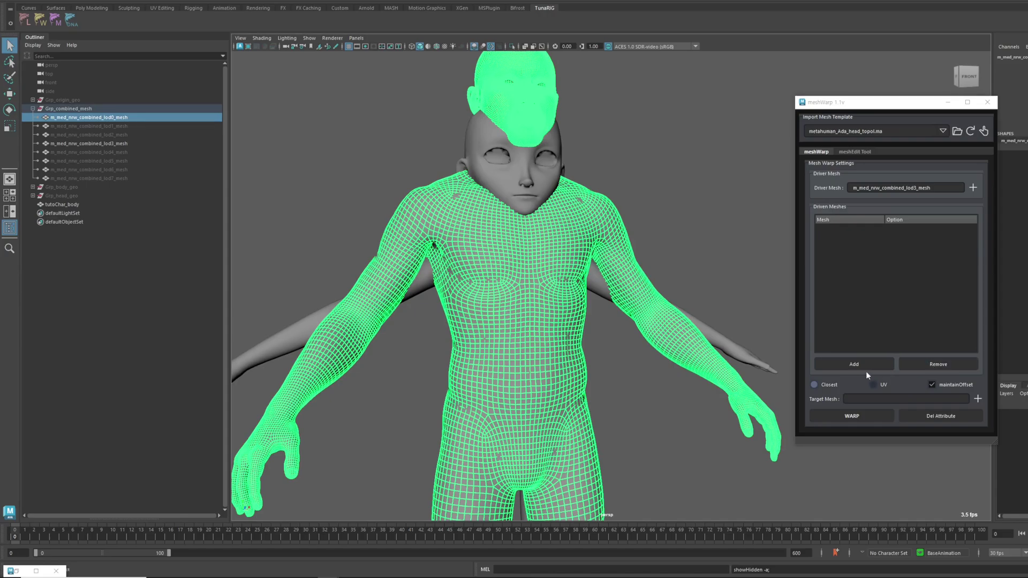
pyautogui.click(847, 362)
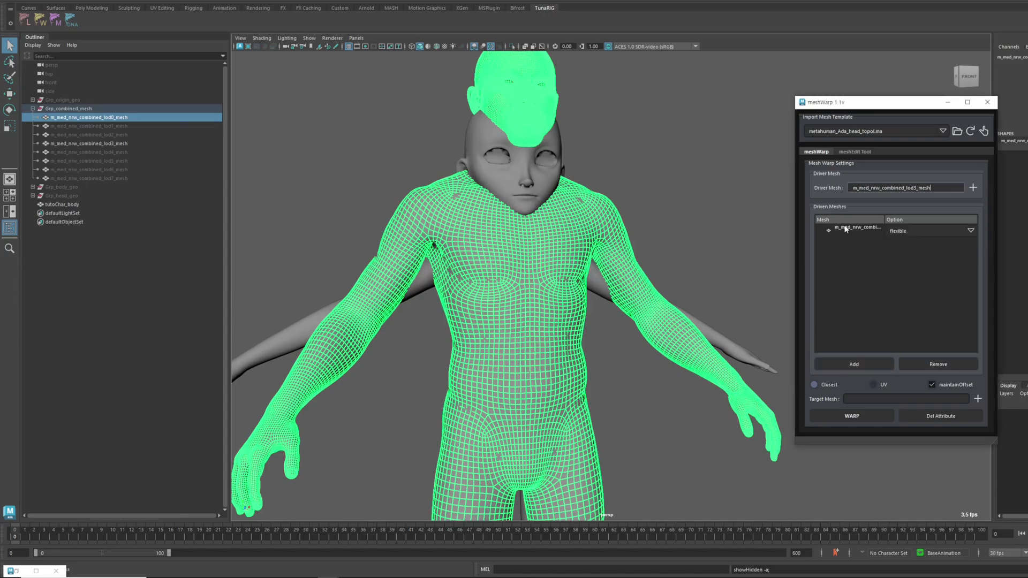
# Widen the meshWarp window and its Mesh column enough to read the full driven mesh name.
pyautogui.click(885, 228)
pyautogui.moveTo(793, 216); pyautogui.dragTo(665, 217)
pyautogui.moveTo(759, 220); pyautogui.dragTo(810, 219)
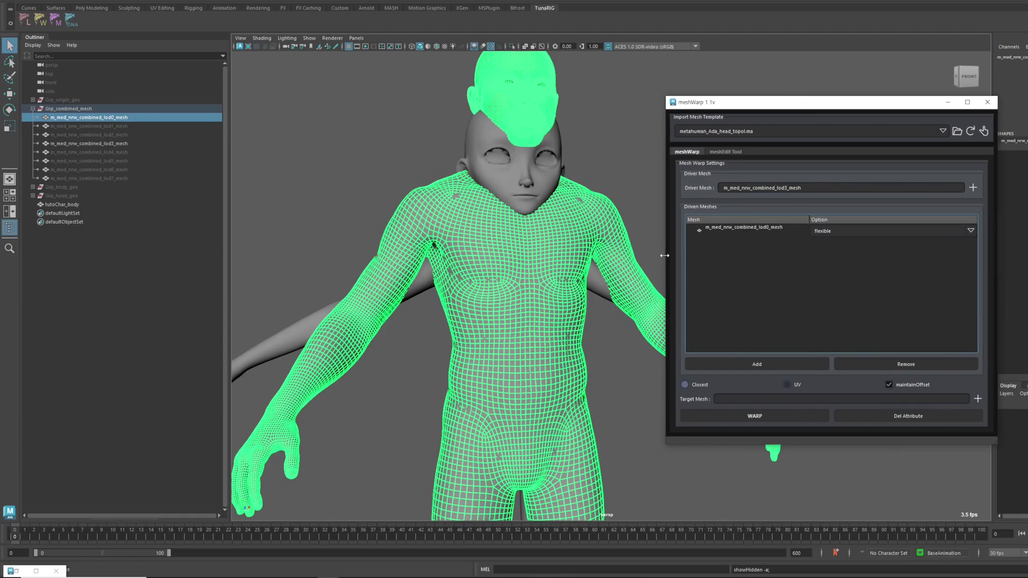
pyautogui.click(646, 252)
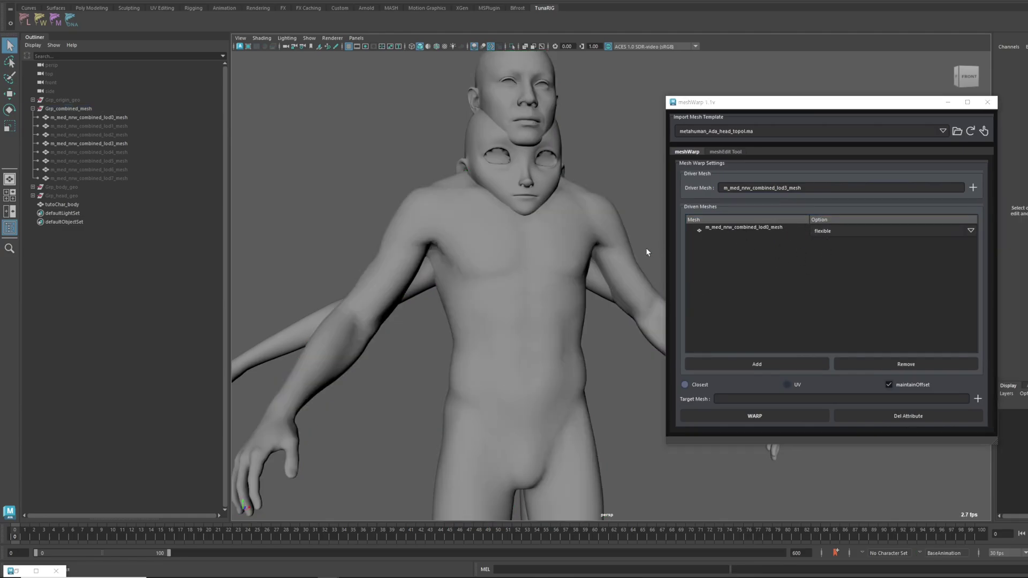
# Load tutoChar_body as the target mesh and narrow the meshWarp window.
pyautogui.click(131, 205)
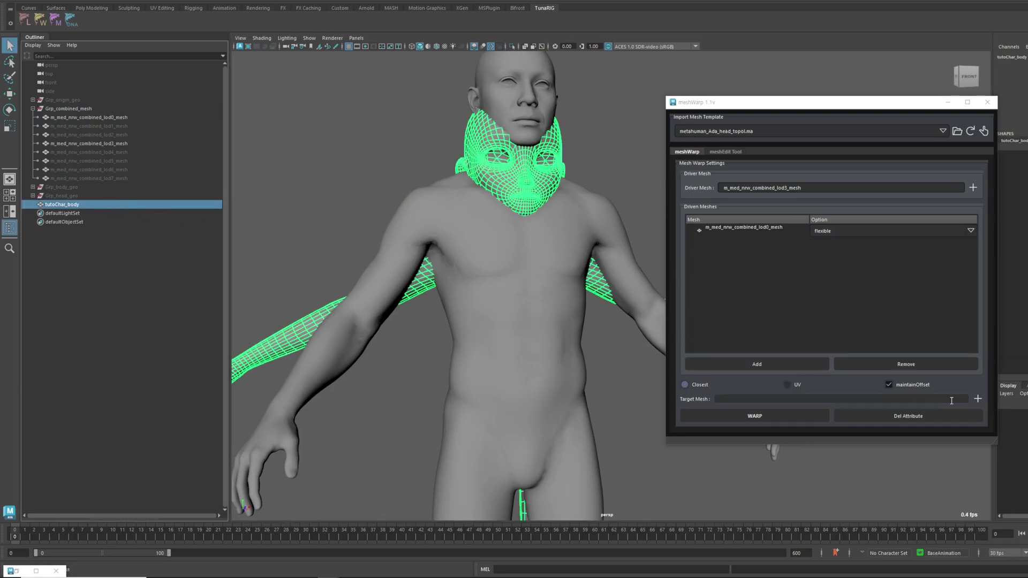
pyautogui.click(978, 399)
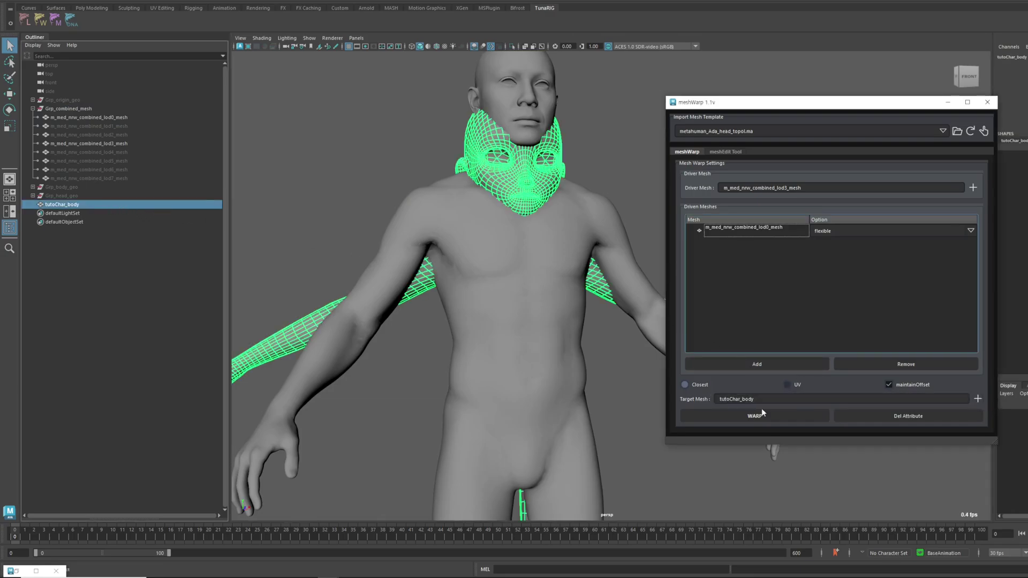
pyautogui.moveTo(663, 329); pyautogui.dragTo(724, 329)
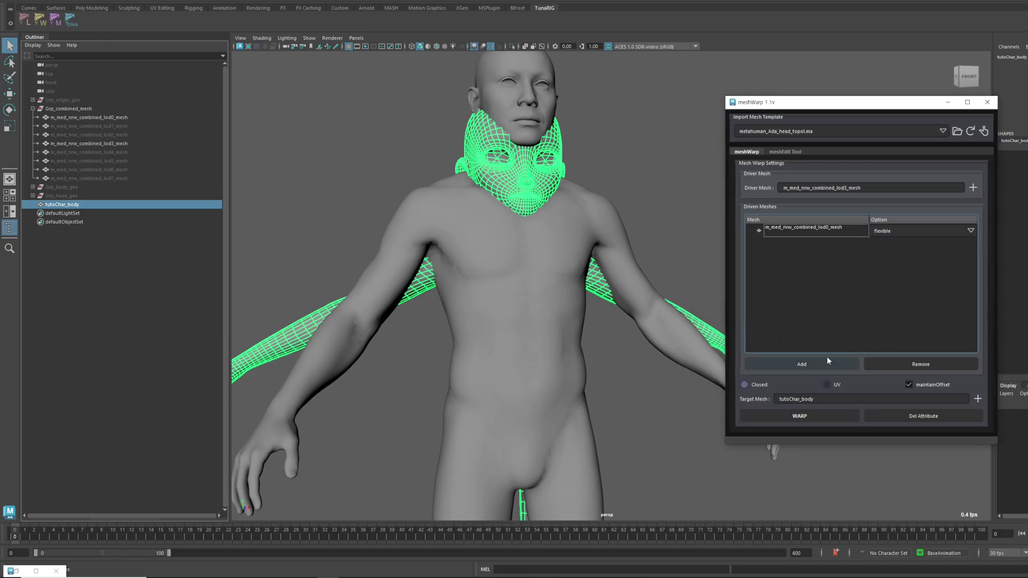
pyautogui.click(690, 256)
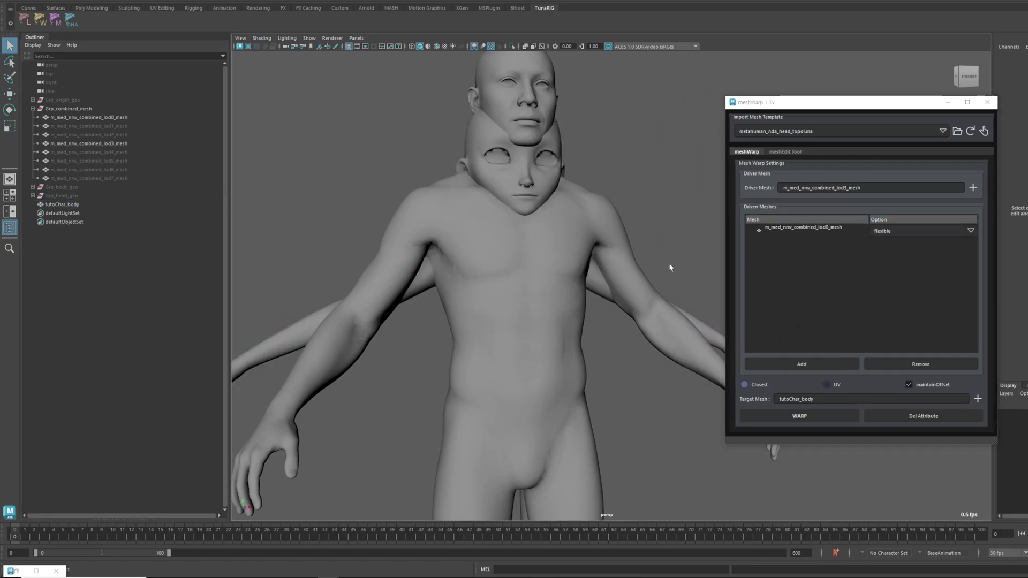
# Run the warp onto tutoChar_body and hide the m_med_nrw_combined_lod3_mesh driver mesh.
pyautogui.click(815, 420)
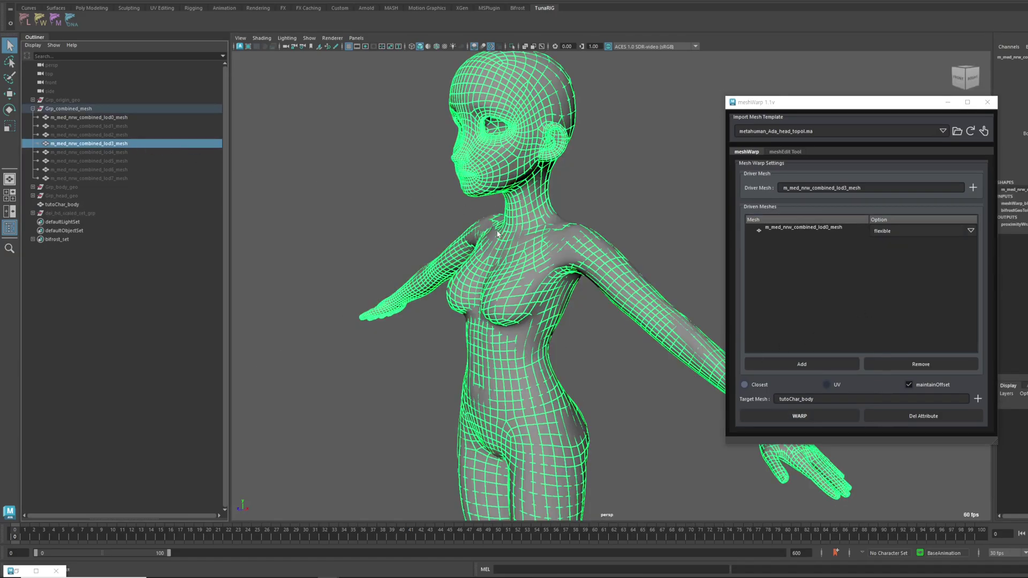
pyautogui.hotkey('ctrl', 'h')
pyautogui.keyDown('alt'); pyautogui.moveTo(502, 235); pyautogui.dragTo(560, 252); pyautogui.keyUp('alt')
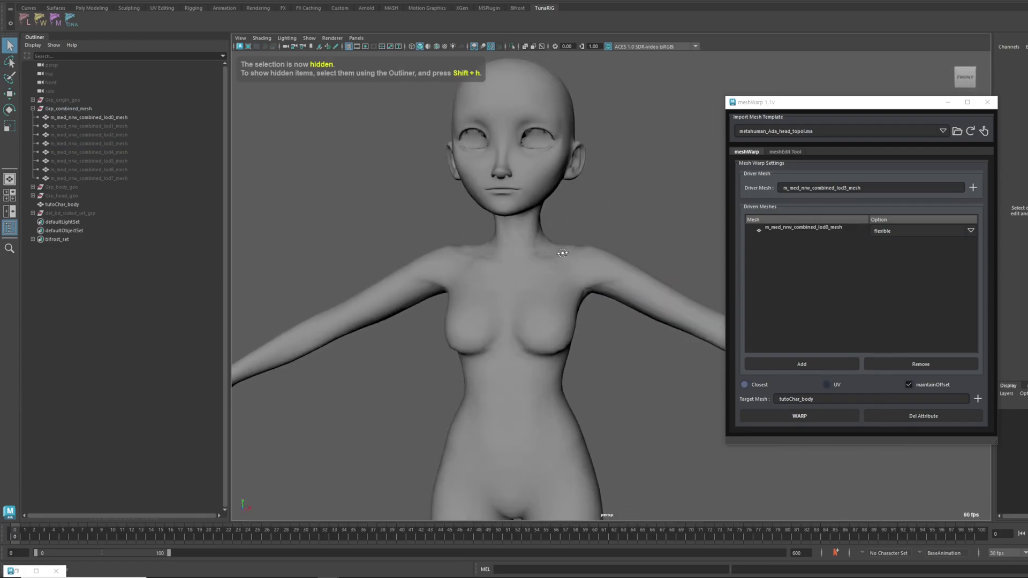
pyautogui.scroll(5, 569, 305)
pyautogui.keyDown('alt'); pyautogui.moveTo(569, 305); pyautogui.dragTo(507, 300); pyautogui.keyUp('alt')
pyautogui.scroll(-3, 508, 301)
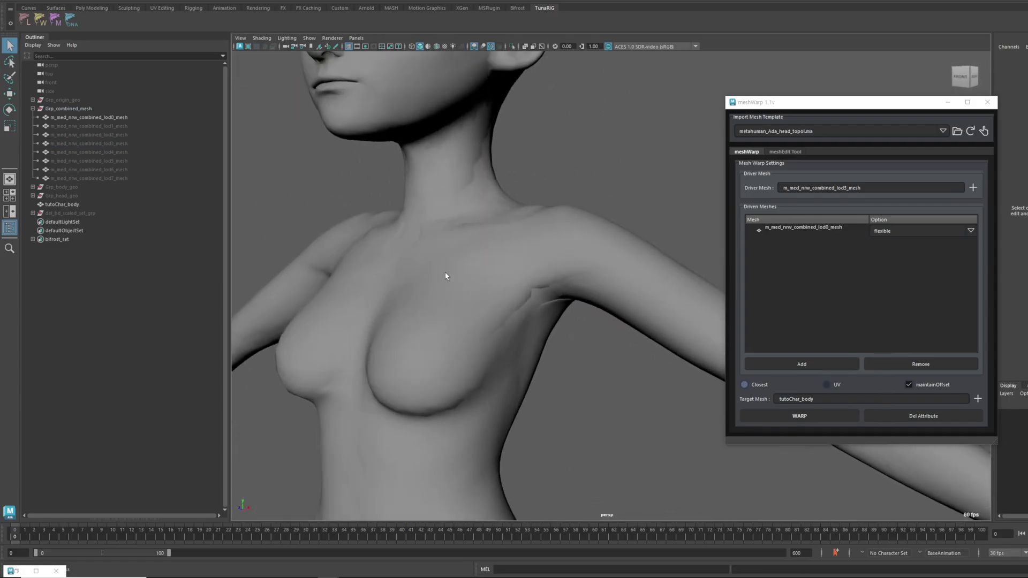
# Hide tutoChar_body and select the warped m_med_nrw_combined_lod0_mesh.
pyautogui.click(114, 206)
pyautogui.hotkey('ctrl', 'h')
pyautogui.click(524, 302)
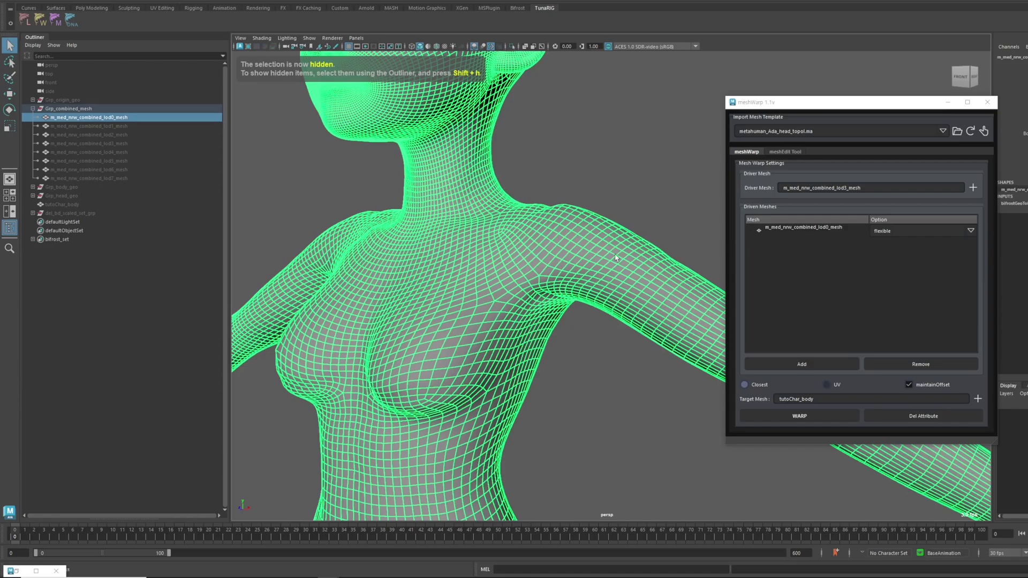
# Examine the warped lod0 mesh around the shoulders, chest, neck and face, with and without its wireframe.
pyautogui.click(626, 219)
pyautogui.keyDown('alt'); pyautogui.moveTo(527, 283); pyautogui.dragTo(575, 286); pyautogui.keyUp('alt')
pyautogui.click(570, 287)
pyautogui.click(614, 201)
pyautogui.keyDown('alt'); pyautogui.moveTo(592, 249); pyautogui.dragTo(368, 363); pyautogui.keyUp('alt')
pyautogui.keyDown('alt'); pyautogui.moveTo(374, 411); pyautogui.dragTo(512, 373); pyautogui.keyUp('alt')
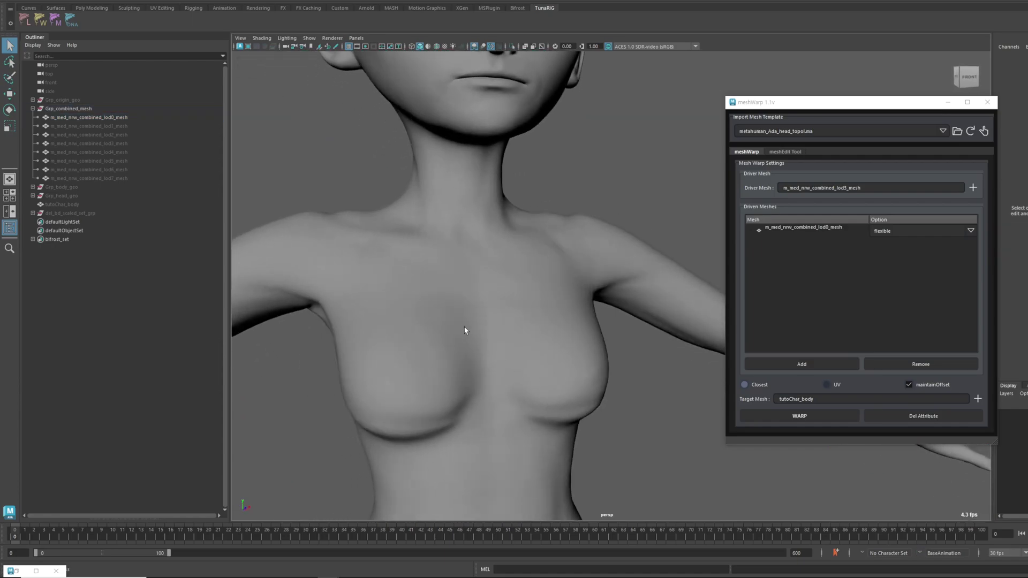
pyautogui.keyDown('alt'); pyautogui.moveTo(463, 330); pyautogui.dragTo(557, 413, button='middle'); pyautogui.keyUp('alt')
pyautogui.keyDown('alt'); pyautogui.moveTo(558, 413); pyautogui.dragTo(474, 428); pyautogui.keyUp('alt')
pyautogui.keyDown('alt'); pyautogui.moveTo(442, 190); pyautogui.dragTo(629, 364); pyautogui.keyUp('alt')
pyautogui.keyDown('alt'); pyautogui.moveTo(543, 357); pyautogui.dragTo(523, 341); pyautogui.keyUp('alt')
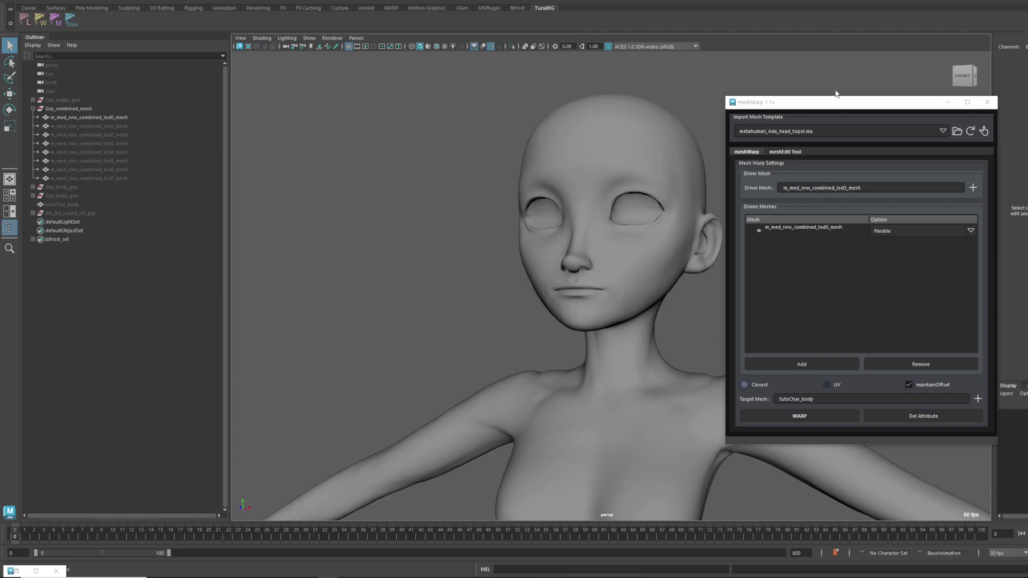
# Move the meshWarp window lower and open the Attribute Editor for the warped lod0 mesh.
pyautogui.moveTo(839, 104); pyautogui.dragTo(843, 319)
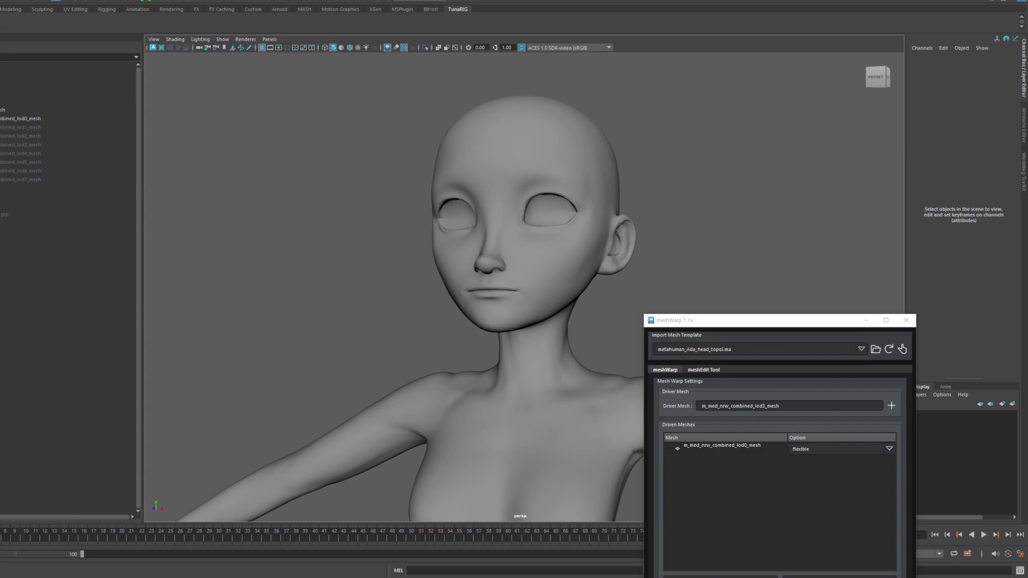
pyautogui.keyDown('alt'); pyautogui.moveTo(298, 203); pyautogui.dragTo(497, 259); pyautogui.keyUp('alt')
pyautogui.click(497, 259)
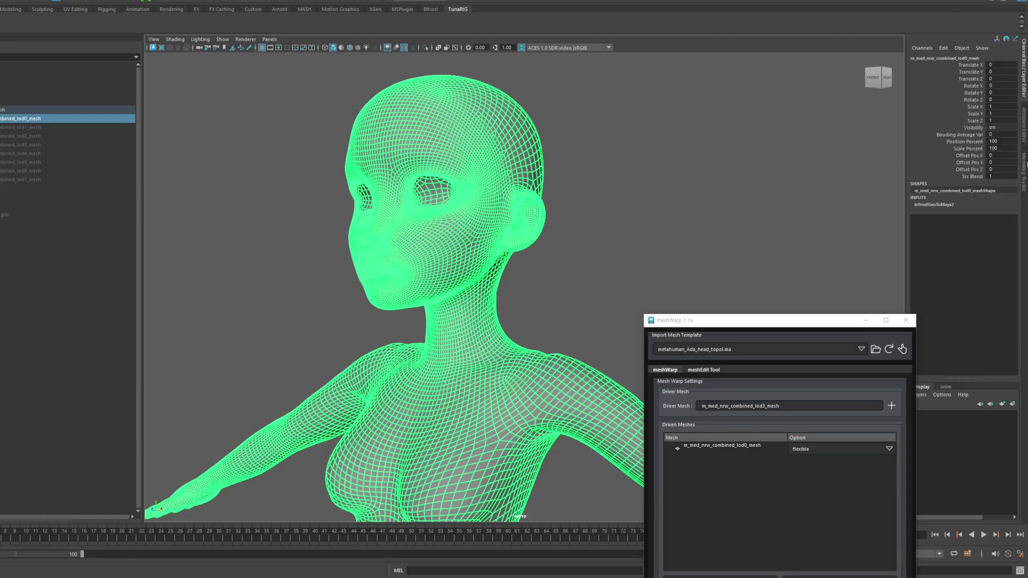
pyautogui.click(1003, 6)
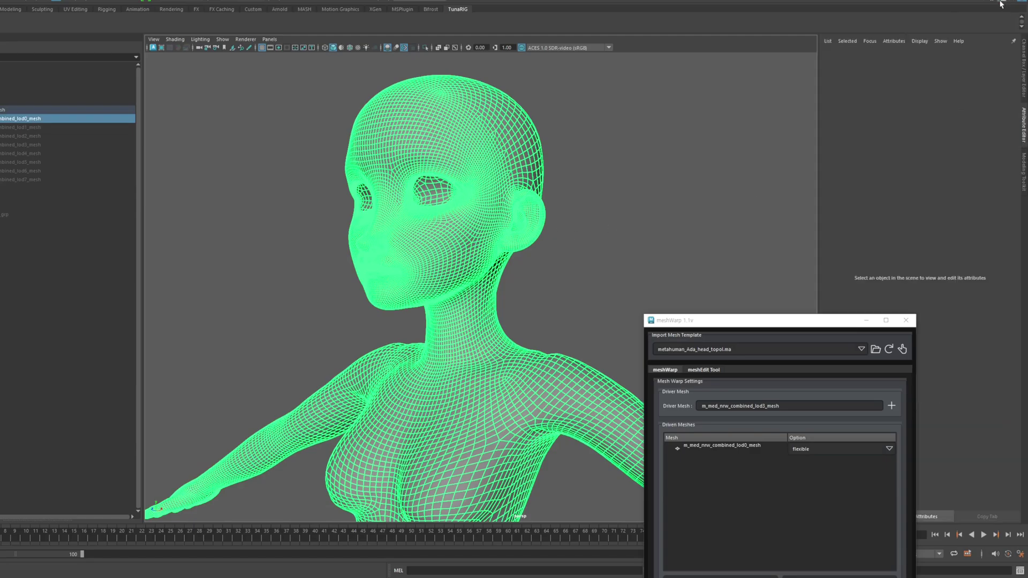
# Set the Wrap Mode of the lod0 mesh's proximityWrap1 node to Snap.
pyautogui.click(1015, 56)
pyautogui.click(1015, 56)
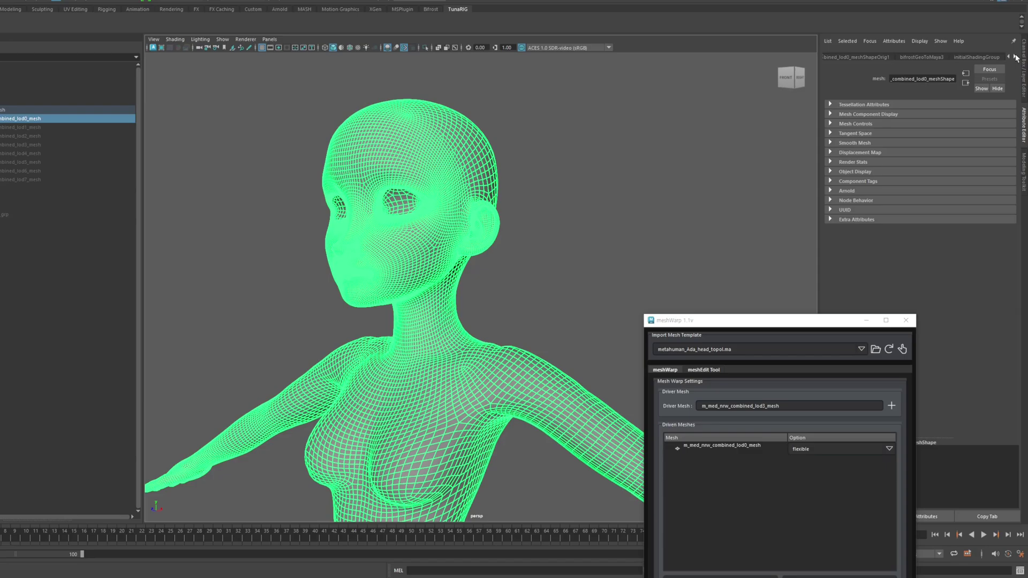
pyautogui.click(1015, 56)
pyautogui.click(973, 56)
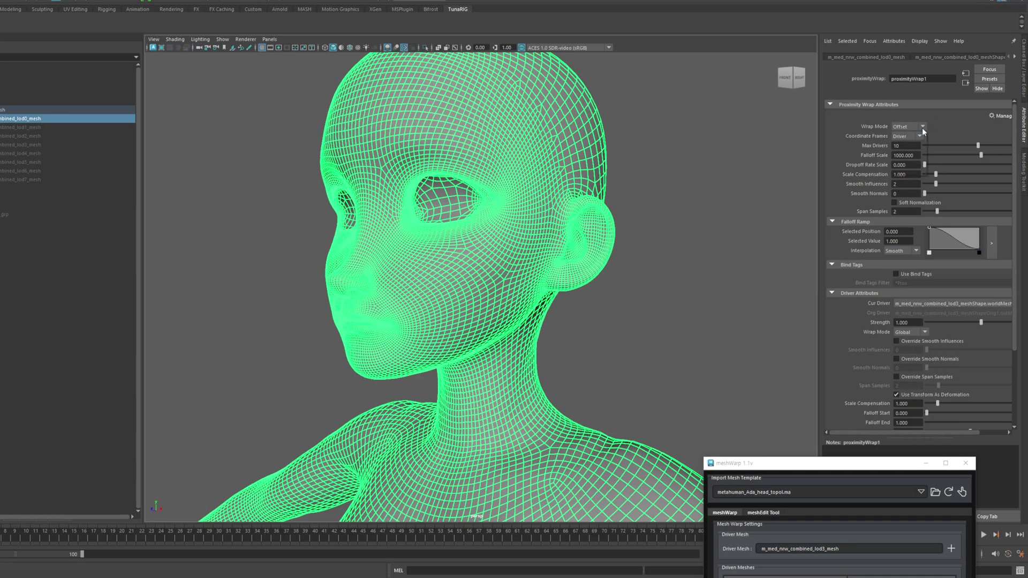
pyautogui.click(921, 127)
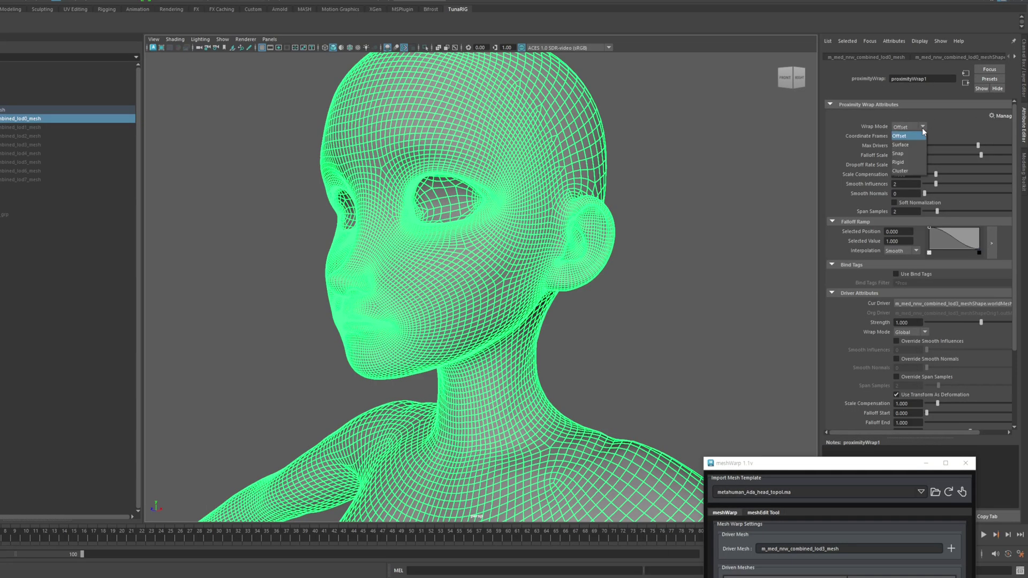
pyautogui.click(903, 154)
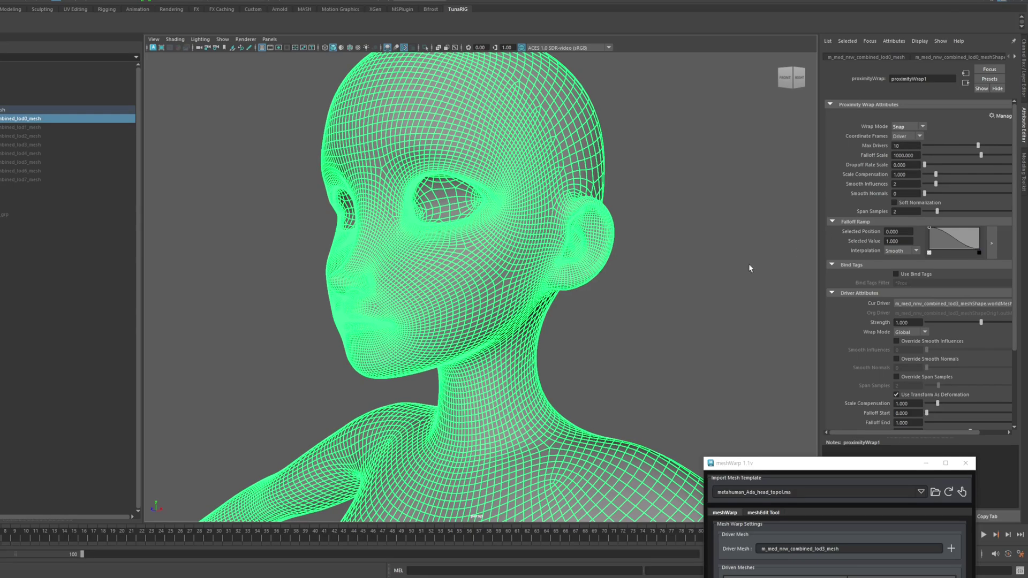
# Compare the warped lod0 hand with tutoChar_body by toggling the target's visibility, leaving tutoChar_body hidden.
pyautogui.click(620, 332)
pyautogui.keyDown('alt'); pyautogui.moveTo(594, 309); pyautogui.dragTo(548, 375); pyautogui.keyUp('alt')
pyautogui.click(514, 353)
pyautogui.scroll(-3, 548, 339)
pyautogui.click(592, 319)
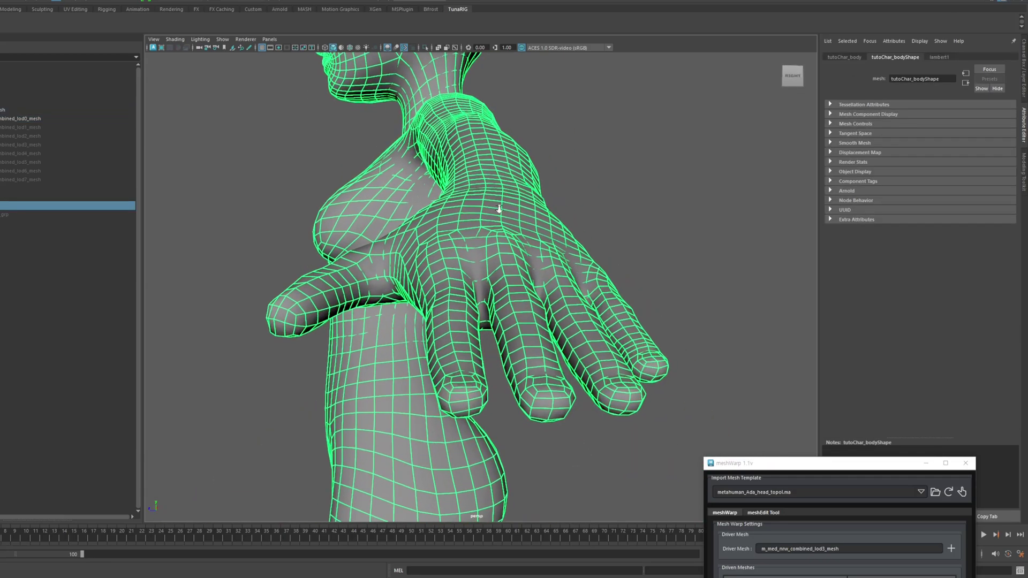
pyautogui.keyDown('alt'); pyautogui.moveTo(491, 218); pyautogui.dragTo(511, 228); pyautogui.keyUp('alt')
pyautogui.hotkey('ctrl', 'h')
pyautogui.hotkey('ctrl', 'z')
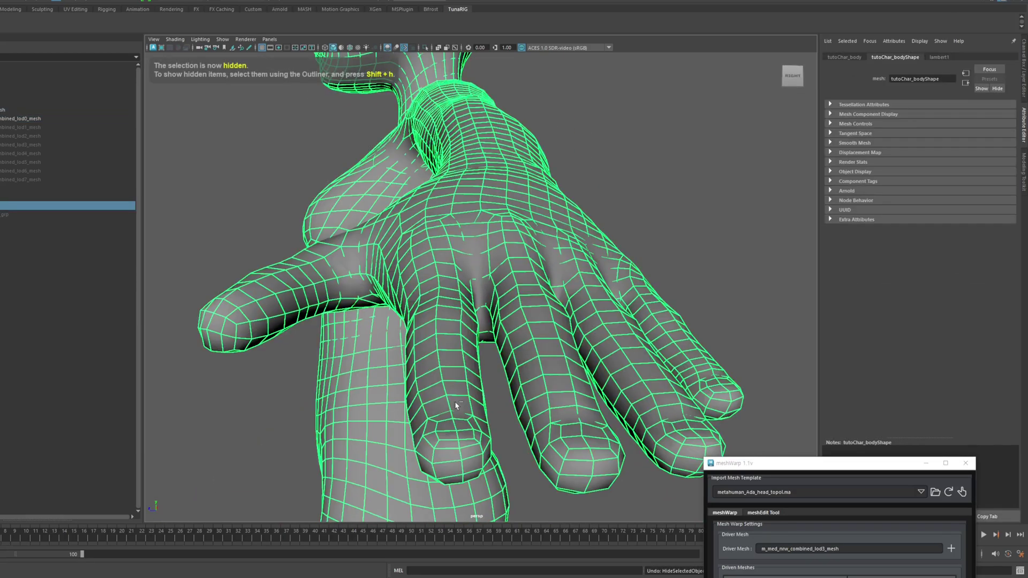
pyautogui.hotkey('ctrl', 'h')
pyautogui.scroll(-10, 436, 254)
pyautogui.keyDown('alt'); pyautogui.moveTo(436, 255); pyautogui.dragTo(502, 264); pyautogui.keyUp('alt')
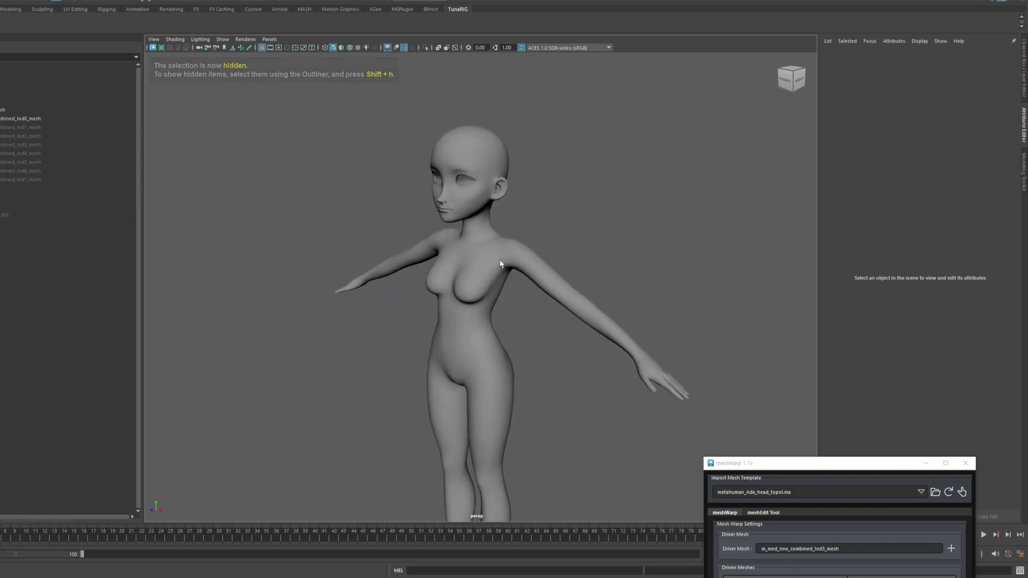
# Reselect the warped lod0 mesh and reopen its proximityWrap1 attributes.
pyautogui.keyDown('alt'); pyautogui.moveTo(503, 264); pyautogui.dragTo(516, 344, button='middle'); pyautogui.keyUp('alt')
pyautogui.scroll(6, 516, 345)
pyautogui.keyDown('alt'); pyautogui.moveTo(516, 345); pyautogui.dragTo(496, 312); pyautogui.keyUp('alt')
pyautogui.scroll(3, 496, 313)
pyautogui.scroll(-2, 501, 314)
pyautogui.keyDown('alt'); pyautogui.moveTo(501, 313); pyautogui.dragTo(520, 342, button='middle'); pyautogui.keyUp('alt')
pyautogui.click(522, 329)
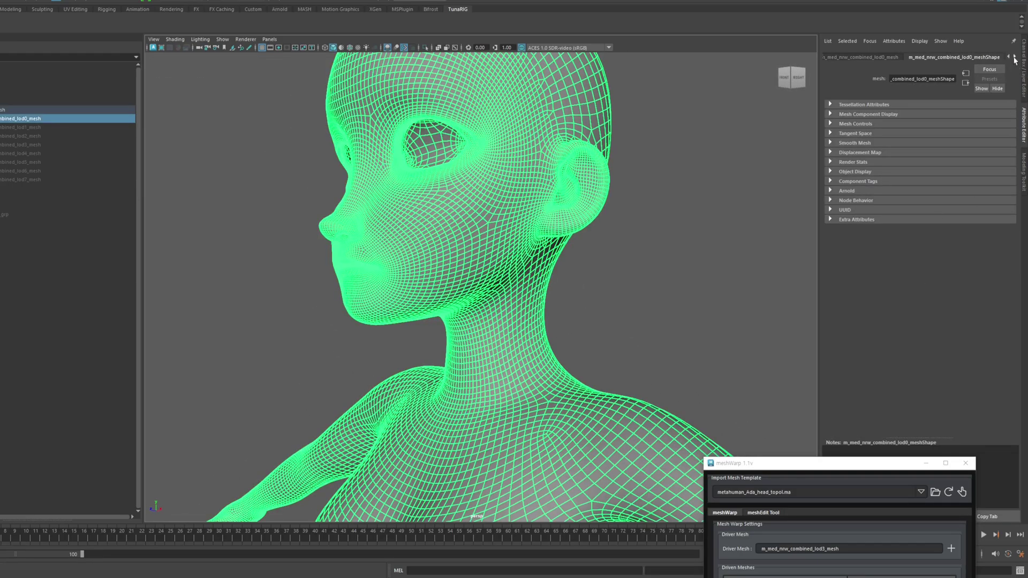
pyautogui.click(1014, 57)
pyautogui.click(1014, 56)
pyautogui.click(1014, 57)
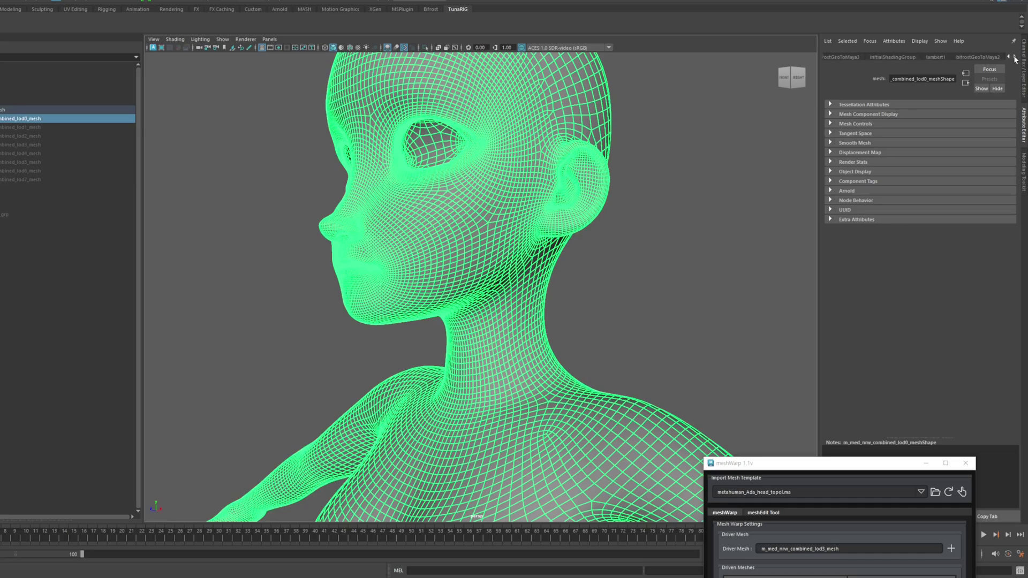
pyautogui.click(1014, 57)
pyautogui.click(986, 58)
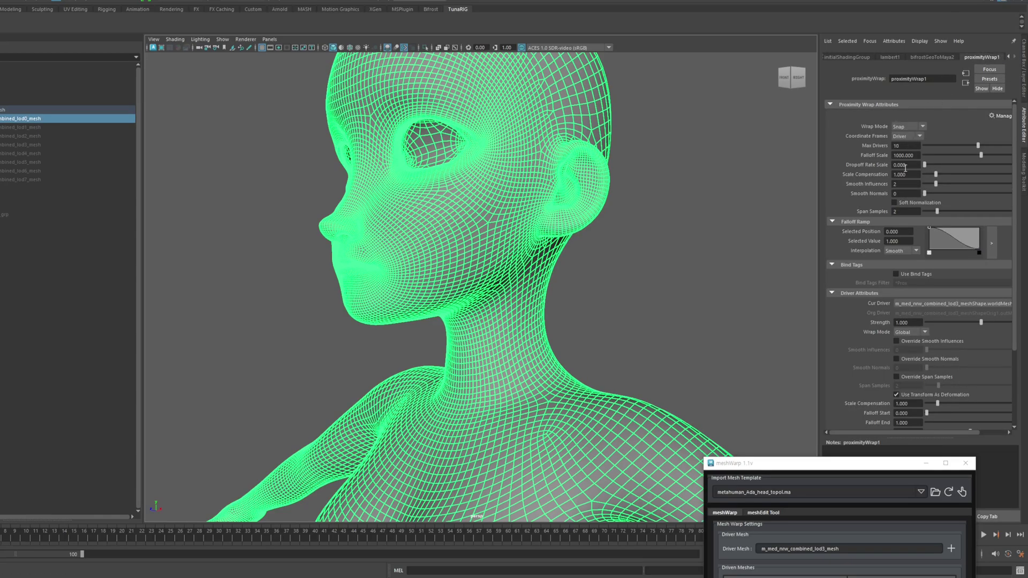
# Try Smooth Influences at 0 on proximityWrap1, check the upper body, and settle on 1.
pyautogui.moveTo(935, 185)
pyautogui.mouseDown()
pyautogui.moveTo(953, 190)
pyautogui.moveTo(923, 190)
pyautogui.mouseUp()
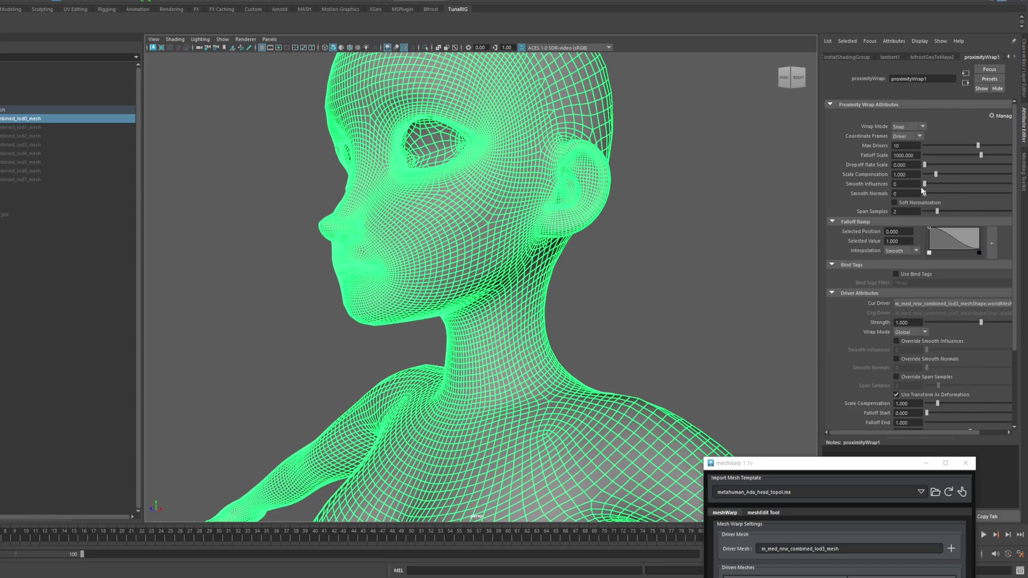
pyautogui.scroll(-1, 732, 297)
pyautogui.keyDown('alt'); pyautogui.moveTo(732, 297); pyautogui.dragTo(669, 160, button='middle'); pyautogui.keyUp('alt')
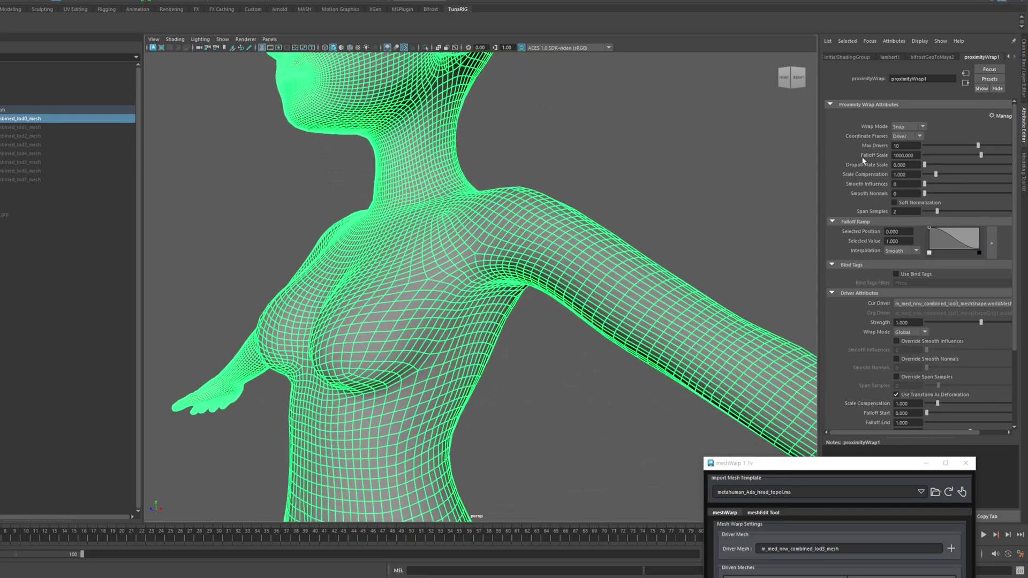
pyautogui.moveTo(924, 185); pyautogui.dragTo(931, 186)
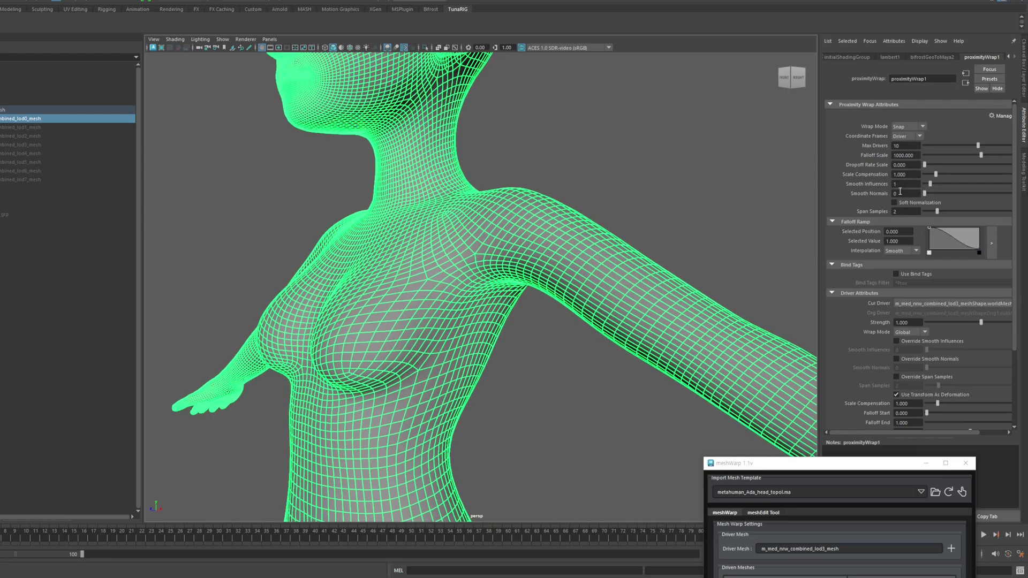
# Compare the fingers and hand of the lod0 mesh with tutoChar_body by repeatedly hiding and showing the target.
pyautogui.click(718, 222)
pyautogui.keyDown('alt'); pyautogui.moveTo(718, 223); pyautogui.dragTo(460, 210); pyautogui.keyUp('alt')
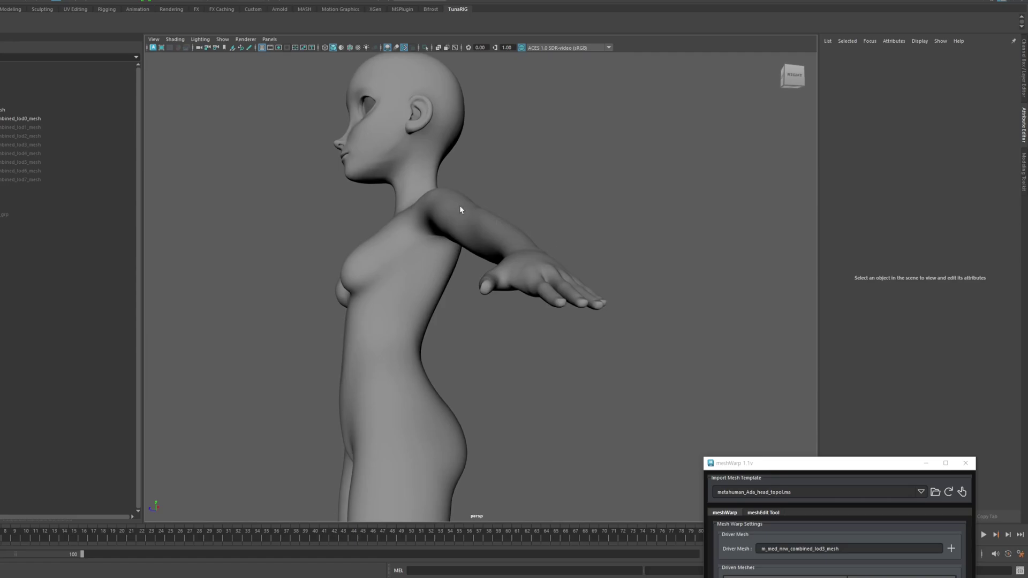
pyautogui.keyDown('alt'); pyautogui.moveTo(477, 199); pyautogui.dragTo(588, 209, button='right'); pyautogui.keyUp('alt')
pyautogui.keyDown('alt'); pyautogui.moveTo(589, 209); pyautogui.dragTo(501, 251); pyautogui.keyUp('alt')
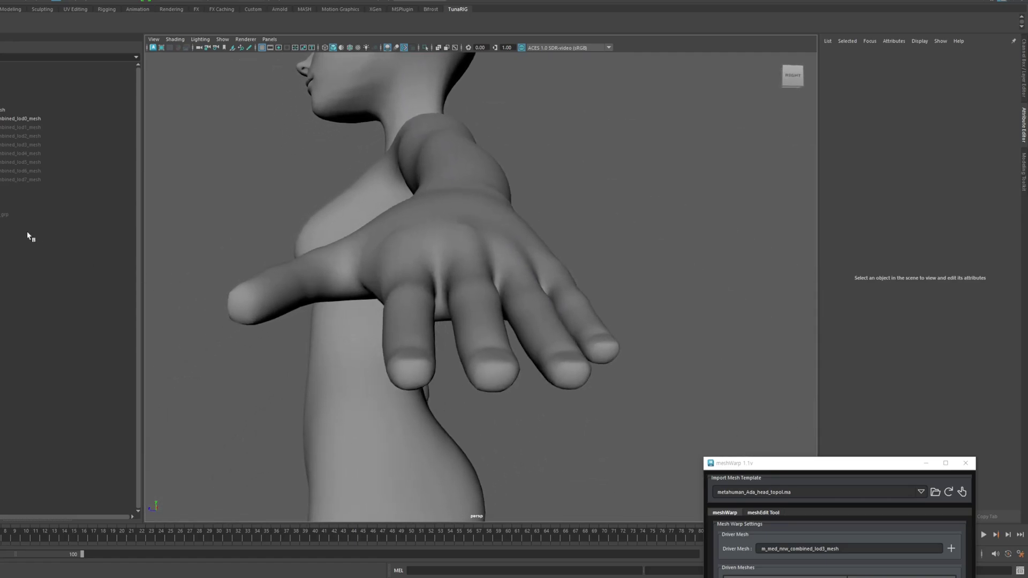
pyautogui.click(403, 257)
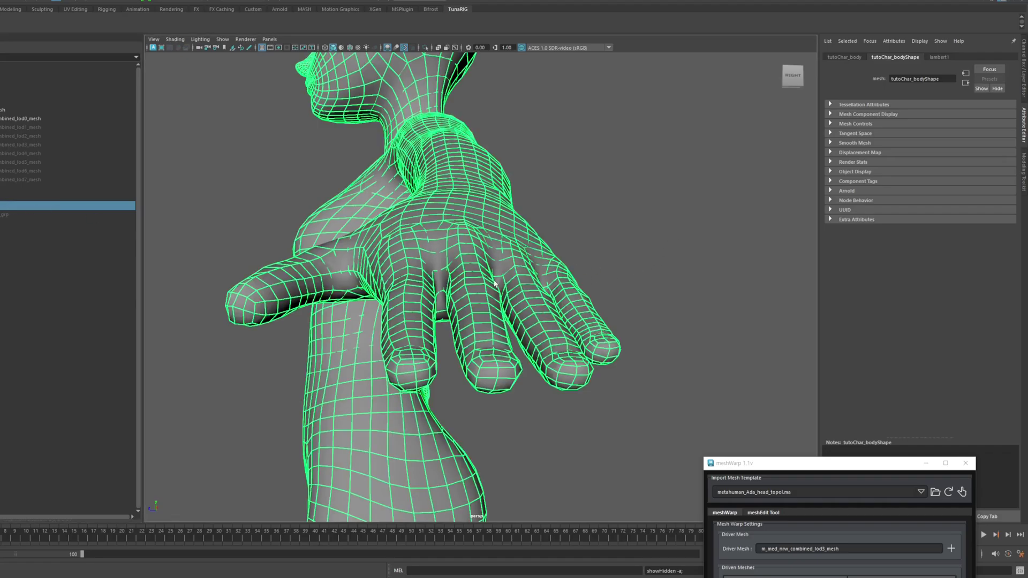
pyautogui.scroll(4, 495, 284)
pyautogui.hotkey('ctrl', 'h')
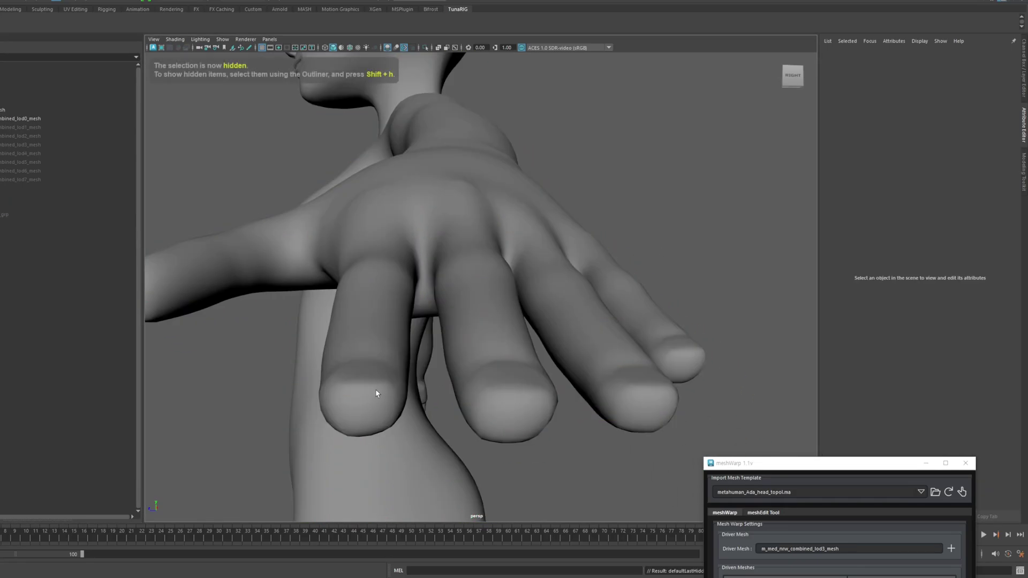
pyautogui.hotkey('ctrl', 'z')
pyautogui.hotkey('ctrl', 'h')
pyautogui.hotkey('ctrl', 'z')
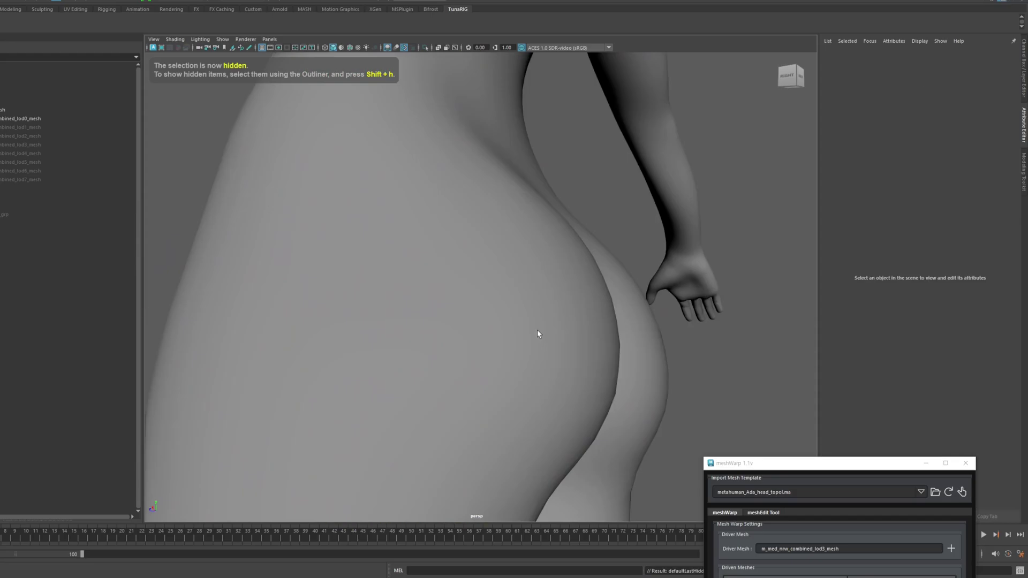
# Compare the hips of the lod0 mesh with tutoChar_body by toggling the target, leaving it hidden.
pyautogui.hotkey('ctrl', 'z')
pyautogui.scroll(-3, 537, 334)
pyautogui.keyDown('alt'); pyautogui.moveTo(537, 334); pyautogui.dragTo(567, 341); pyautogui.keyUp('alt')
pyautogui.hotkey('ctrl', 'h')
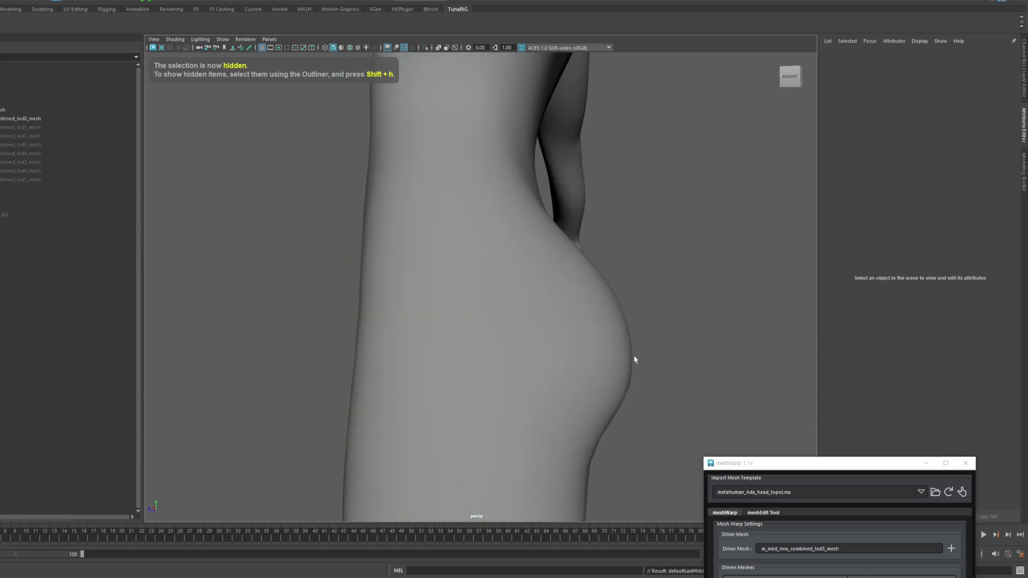
pyautogui.keyDown('alt'); pyautogui.moveTo(600, 379); pyautogui.dragTo(569, 379); pyautogui.keyUp('alt')
pyautogui.hotkey('ctrl', 'z')
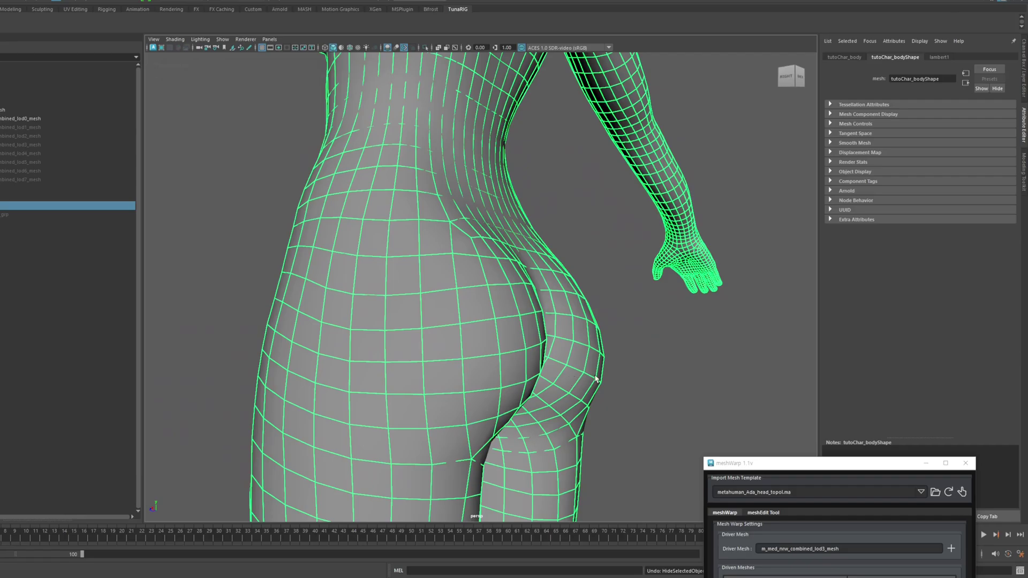
pyautogui.hotkey('ctrl', 'h')
# Examine the warped lod0 mesh around the ear, jaw and neck, including its wireframe.
pyautogui.keyDown('alt'); pyautogui.moveTo(564, 321); pyautogui.dragTo(529, 372); pyautogui.keyUp('alt')
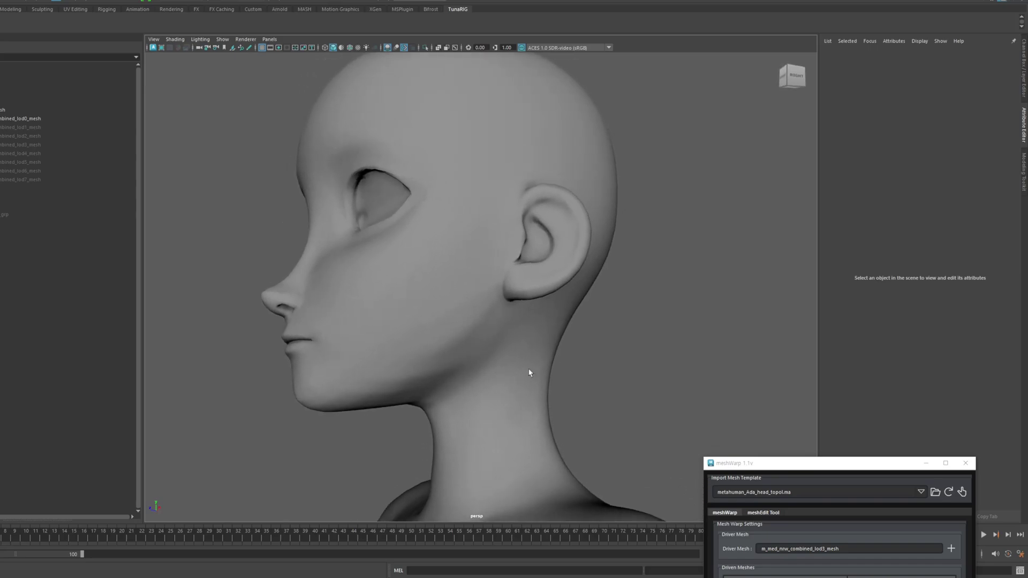
pyautogui.scroll(2, 530, 372)
pyautogui.keyDown('alt'); pyautogui.moveTo(530, 372); pyautogui.dragTo(576, 344, button='middle'); pyautogui.keyUp('alt')
pyautogui.keyDown('alt'); pyautogui.moveTo(515, 424); pyautogui.dragTo(424, 275); pyautogui.keyUp('alt')
pyautogui.keyDown('alt'); pyautogui.moveTo(423, 364); pyautogui.dragTo(510, 329); pyautogui.keyUp('alt')
pyautogui.click(528, 323)
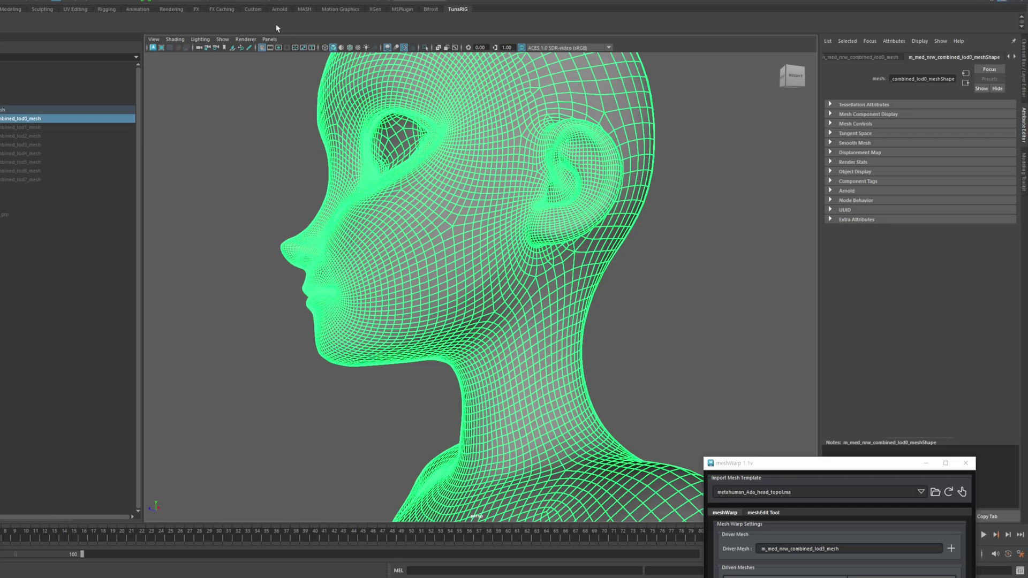
# Open a separate Outliner window and select option_m_med_nrw_combined_lod0_mesh under del_bd_scaled_set_grp.
pyautogui.click(241, 1)
pyautogui.click(241, 1)
pyautogui.click(155, 176)
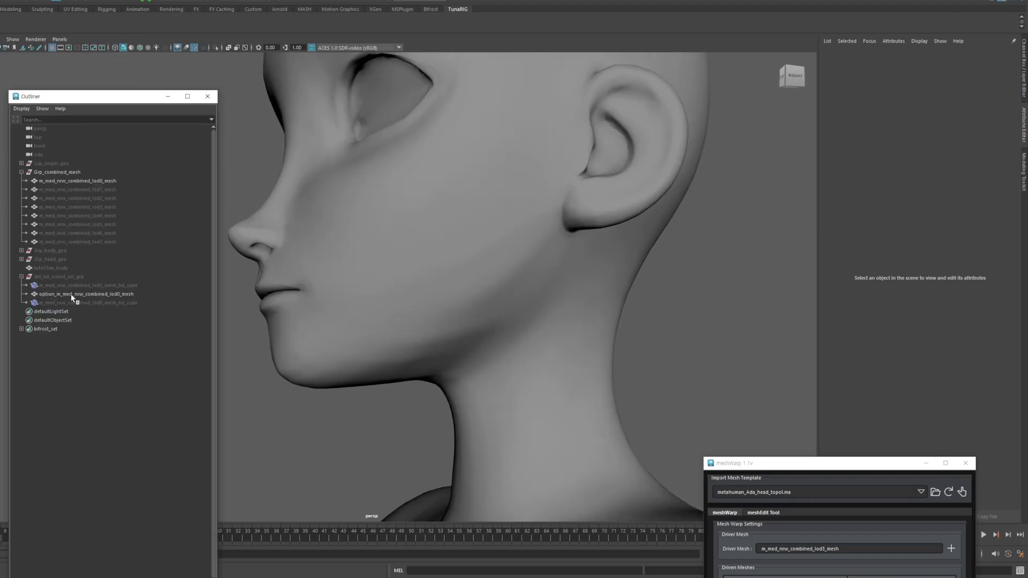
pyautogui.moveTo(75, 295); pyautogui.dragTo(107, 301)
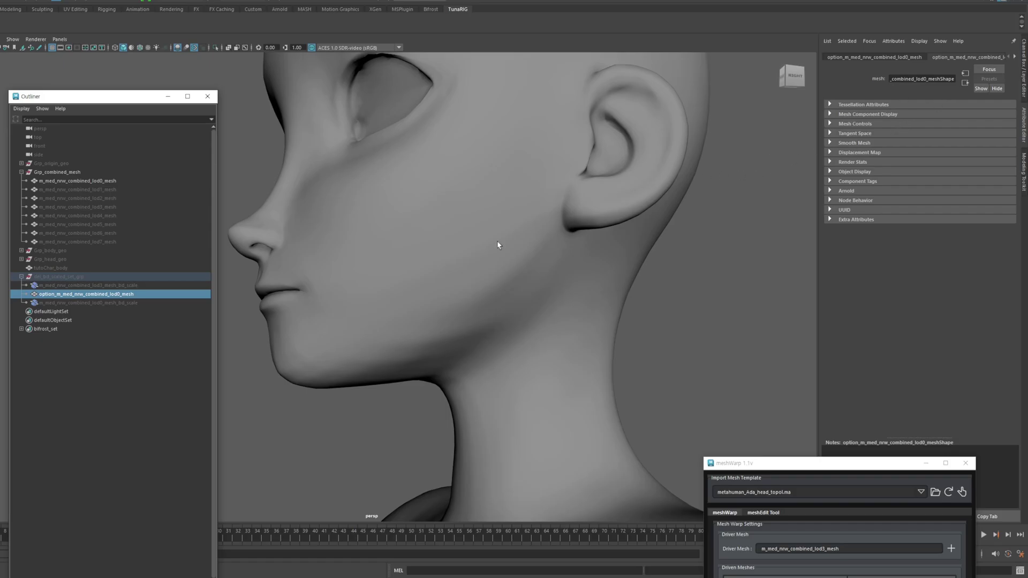
# Show del_bd_scaled_set_grp to check option_m_med_nrw_combined_lod0_mesh, and hide it again.
pyautogui.click(85, 278)
pyautogui.hotkey('shift', 'h')
pyautogui.click(104, 294)
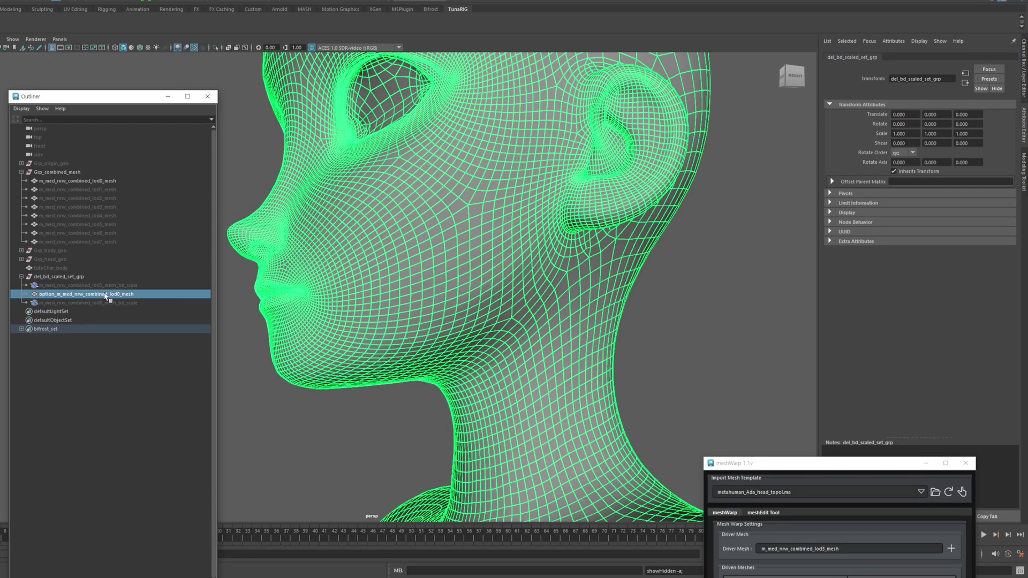
pyautogui.hotkey('ctrl', 'h')
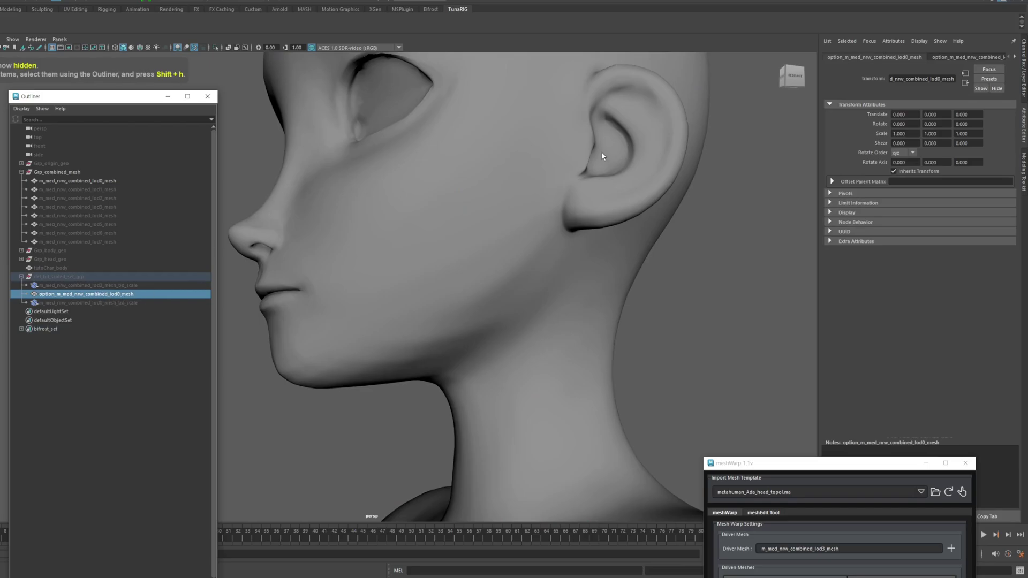
# Apply a Delta Mush deformer to option_m_med_nrw_combined_lod0_mesh and show its channel attributes.
pyautogui.click(247, 2)
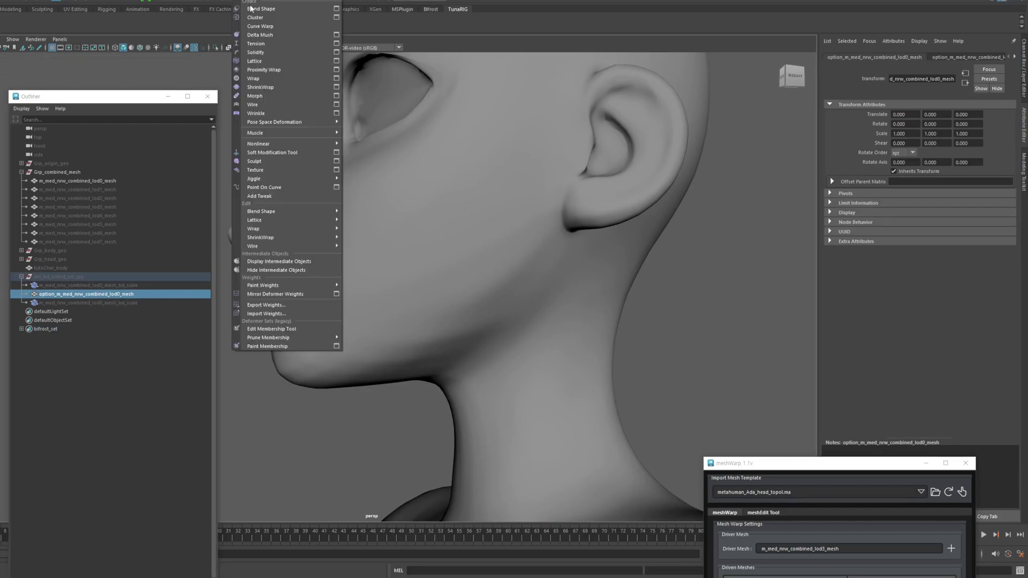
pyautogui.click(260, 35)
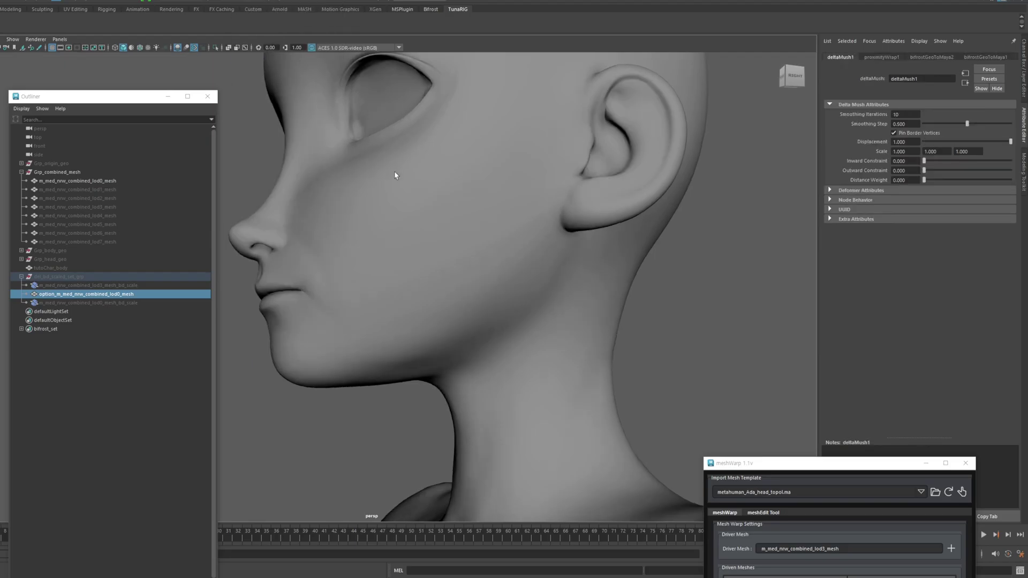
pyautogui.click(690, 292)
pyautogui.click(141, 294)
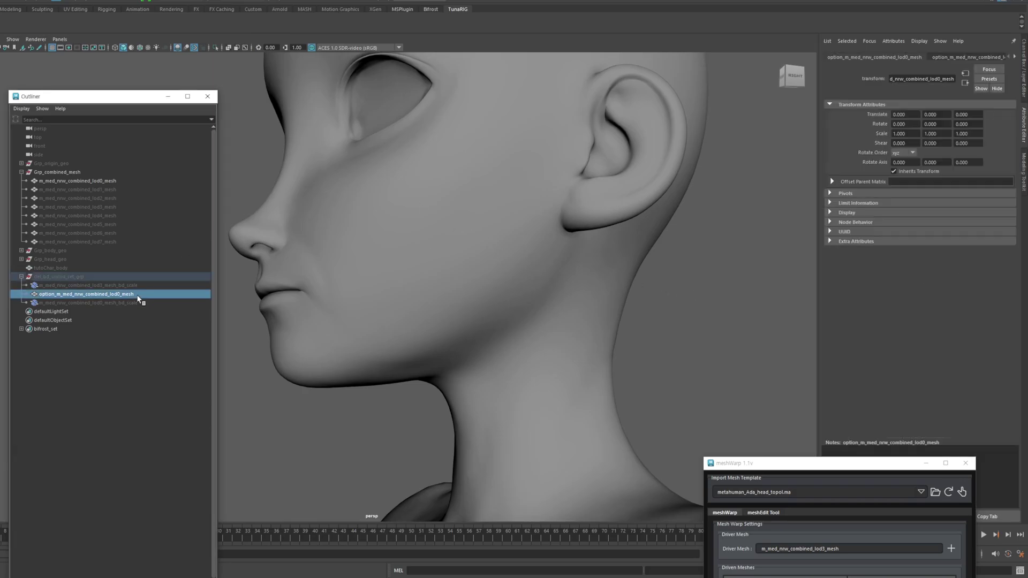
pyautogui.click(1023, 76)
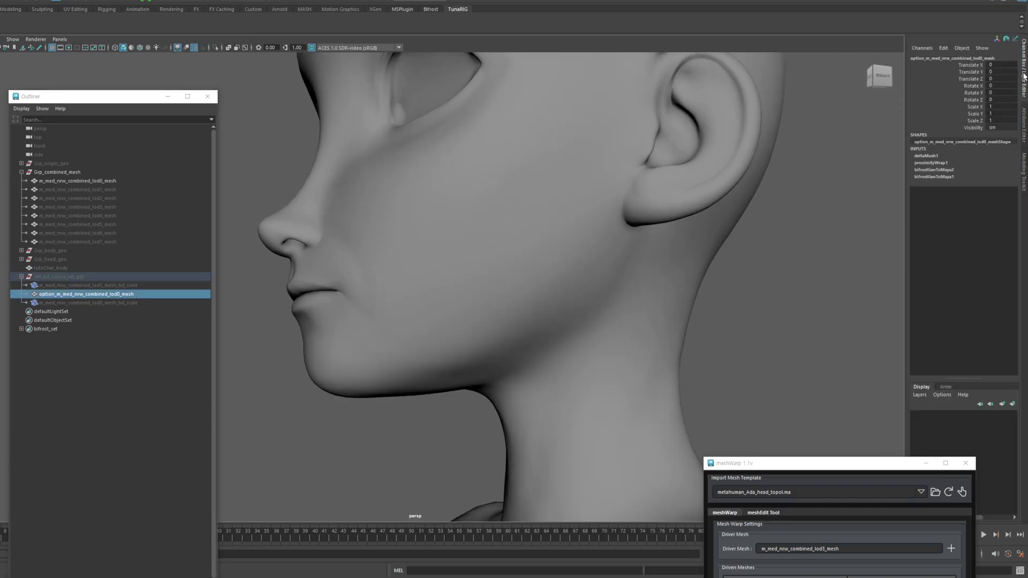
pyautogui.click(932, 157)
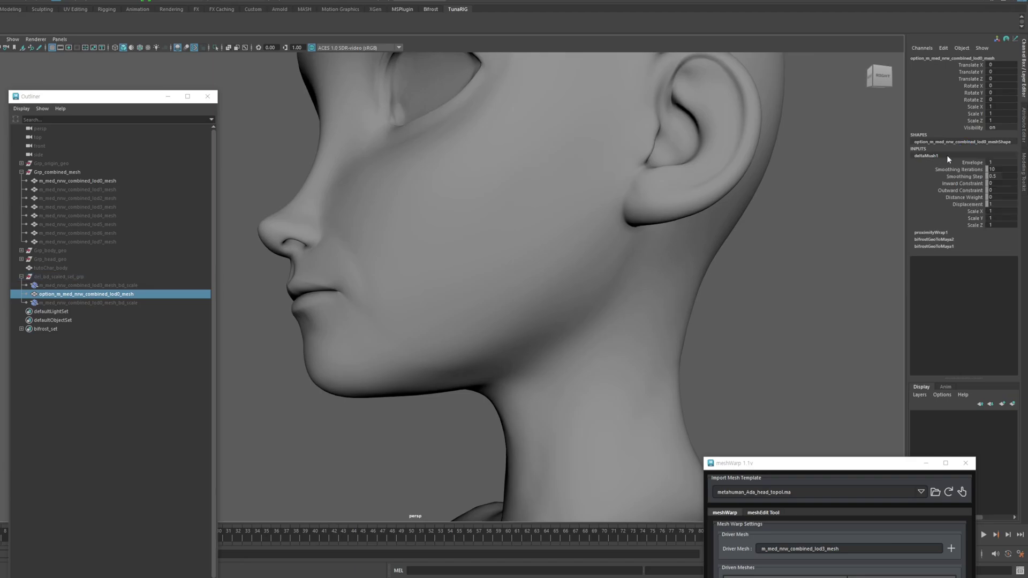
# Compare the smoothed and unsmoothed head by varying the deltaMush1 Envelope, leaving it at 1.
pyautogui.click(975, 170)
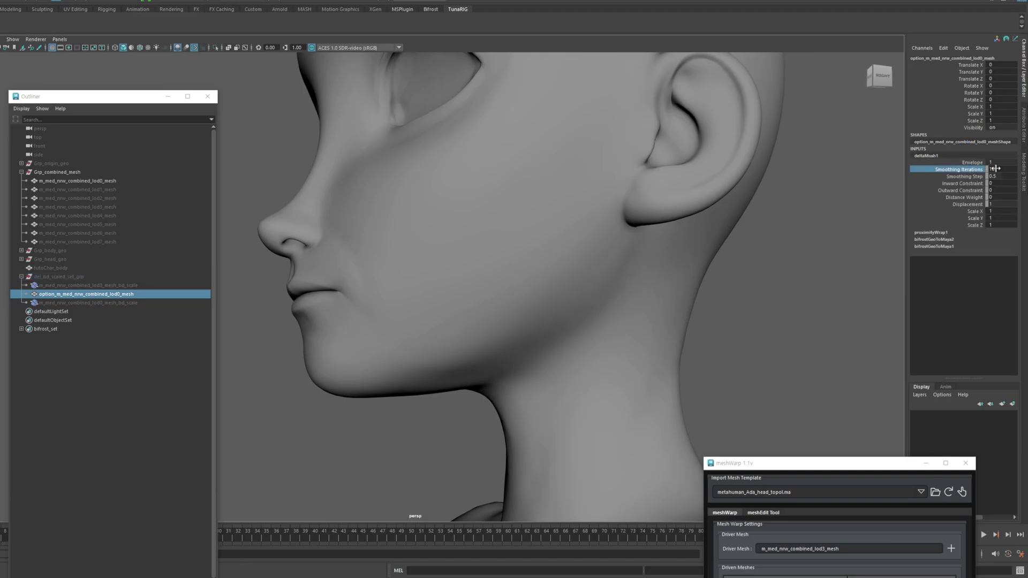
pyautogui.click(973, 163)
pyautogui.moveTo(814, 183); pyautogui.dragTo(801, 202, button='middle')
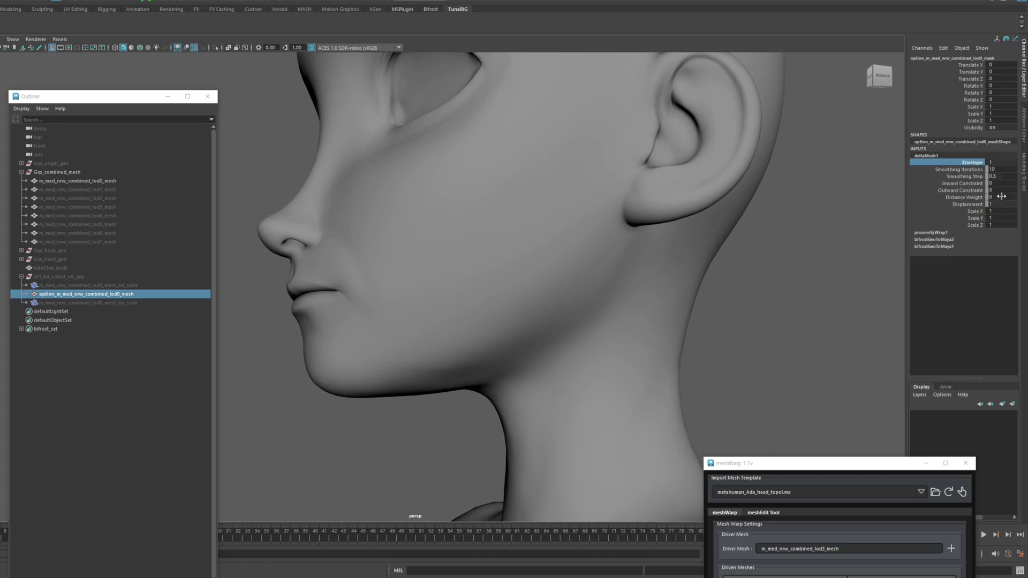
pyautogui.keyDown('alt'); pyautogui.moveTo(737, 230); pyautogui.dragTo(649, 271); pyautogui.keyUp('alt')
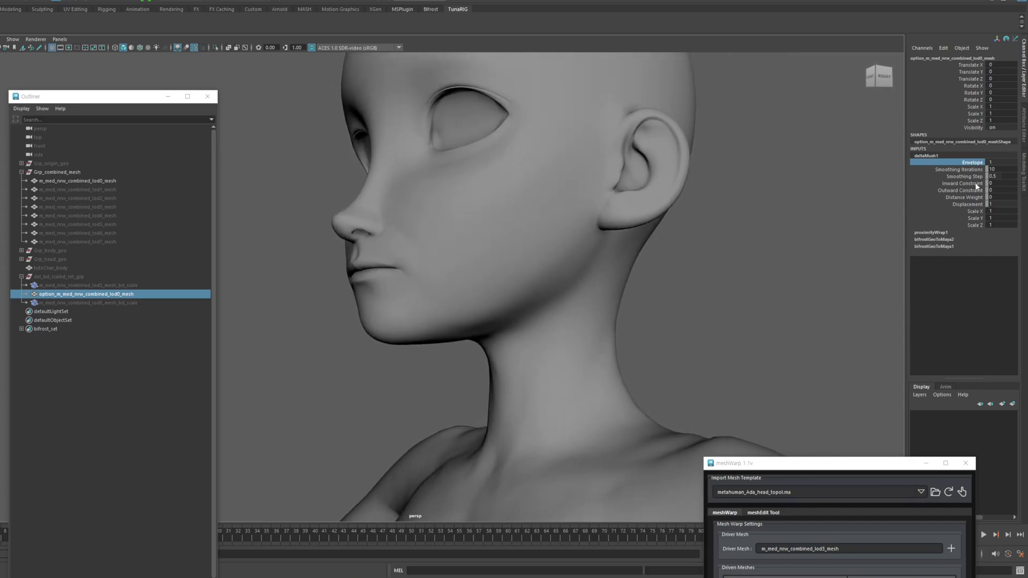
# Set the deltaMush1 Smoothing Iterations to 3 and Displacement to 0.5.
pyautogui.click(1010, 170)
pyautogui.press('Return')
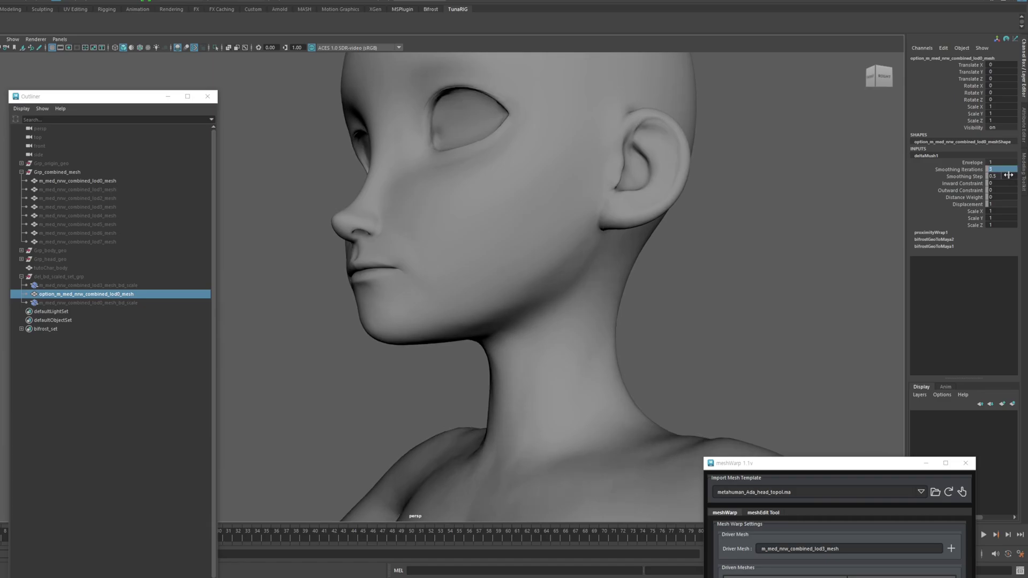
pyautogui.click(999, 203)
pyautogui.write('0.5')
pyautogui.press('Return')
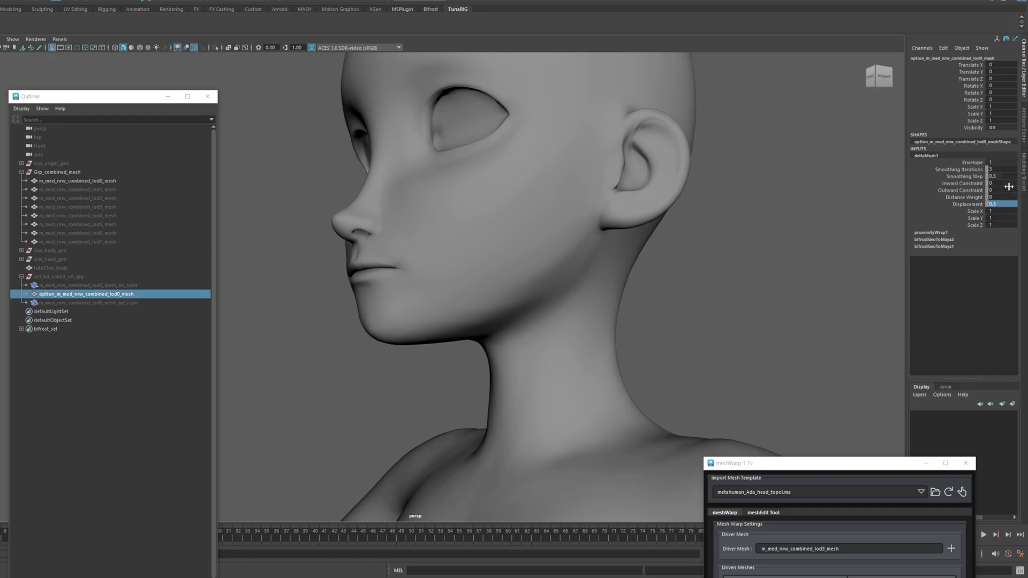
# Check the smoothing around the jaw and neck by varying the deltaMush1 Envelope between 0 and 1.
pyautogui.click(968, 163)
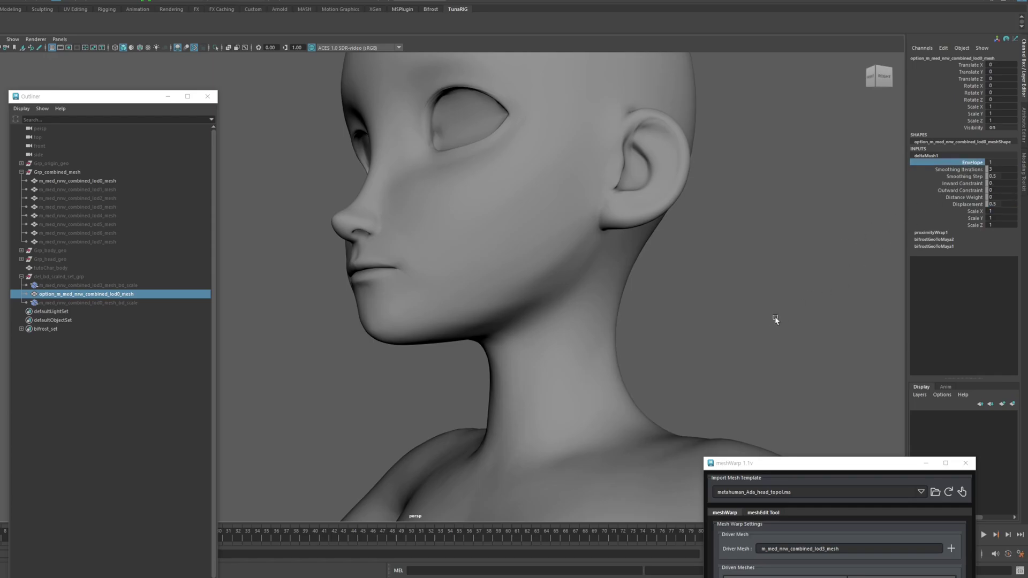
pyautogui.moveTo(776, 319); pyautogui.dragTo(723, 277, button='middle')
pyautogui.scroll(5, 714, 225)
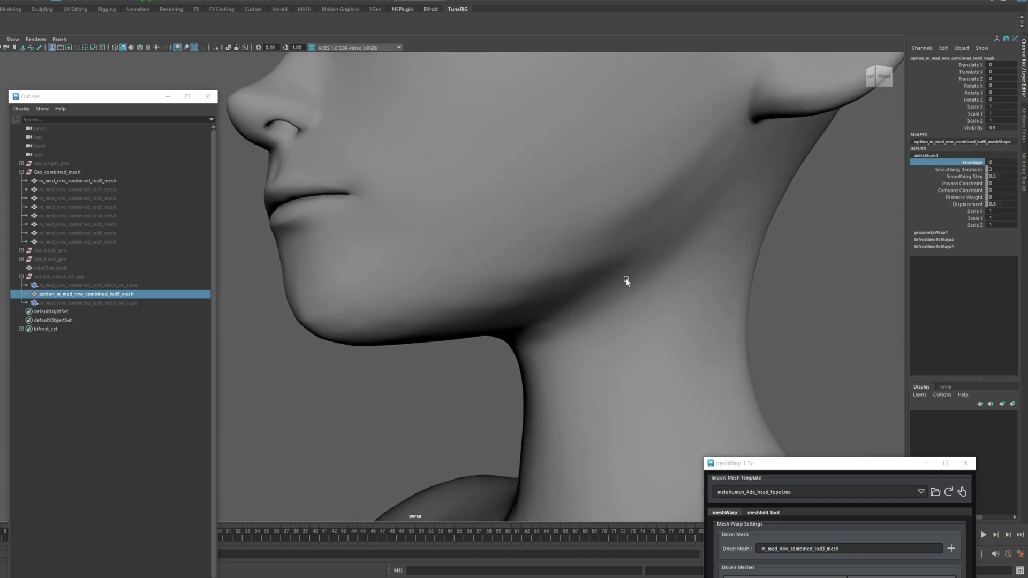
pyautogui.moveTo(648, 275); pyautogui.dragTo(670, 284, button='middle')
pyautogui.scroll(-10, 579, 289)
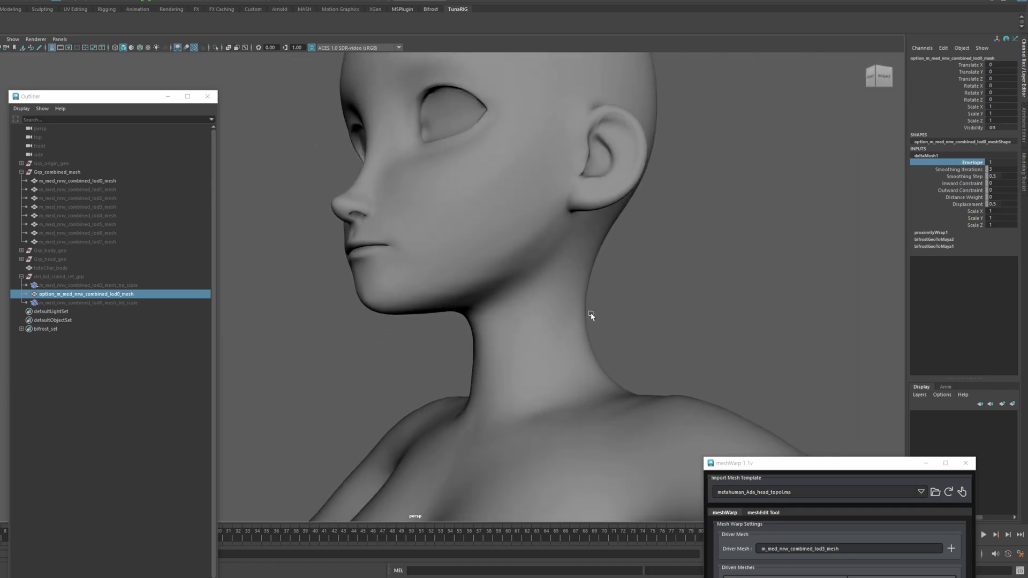
# Set the deltaMush1 Envelope to 0 to turn off the smoothing across the body.
pyautogui.keyDown('alt'); pyautogui.moveTo(577, 296); pyautogui.dragTo(616, 325); pyautogui.keyUp('alt')
pyautogui.click(945, 163)
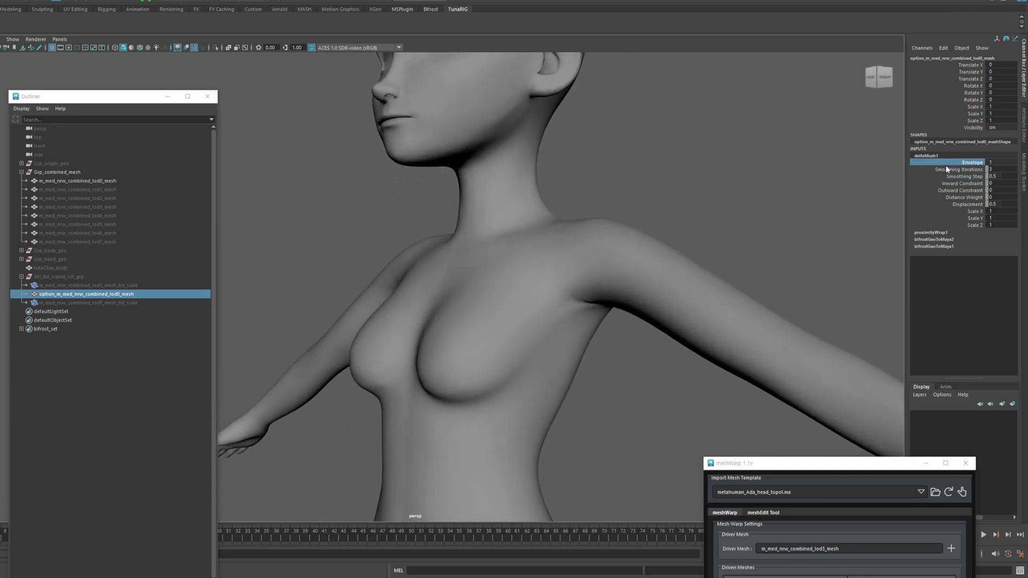
pyautogui.moveTo(686, 234); pyautogui.dragTo(644, 241, button='middle')
pyautogui.scroll(-3, 557, 276)
pyautogui.scroll(-2, 537, 351)
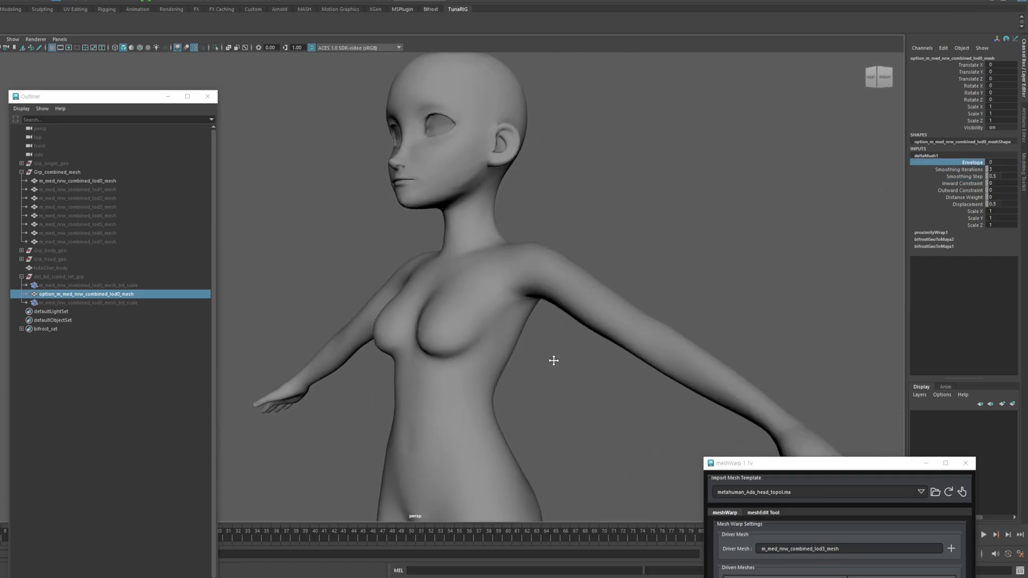
pyautogui.keyDown('alt'); pyautogui.moveTo(552, 360); pyautogui.dragTo(536, 316, button='middle'); pyautogui.keyUp('alt')
pyautogui.scroll(1, 481, 385)
# Duplicate m_med_nrw_combined_lod0_mesh outside its group under the name body, and hide the copy.
pyautogui.click(507, 314)
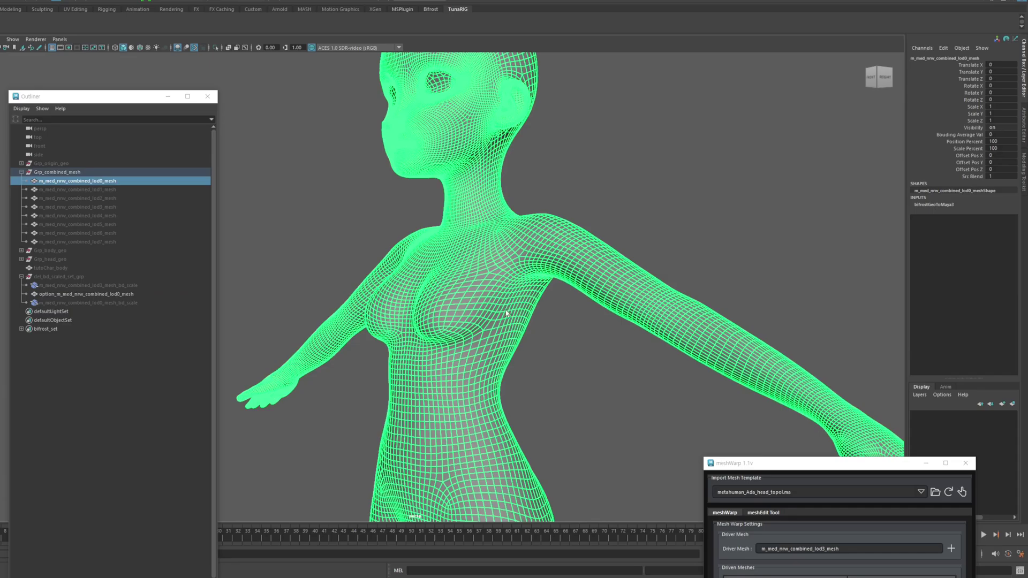
pyautogui.hotkey('ctrl', 'd')
pyautogui.hotkey('shift', 'p')
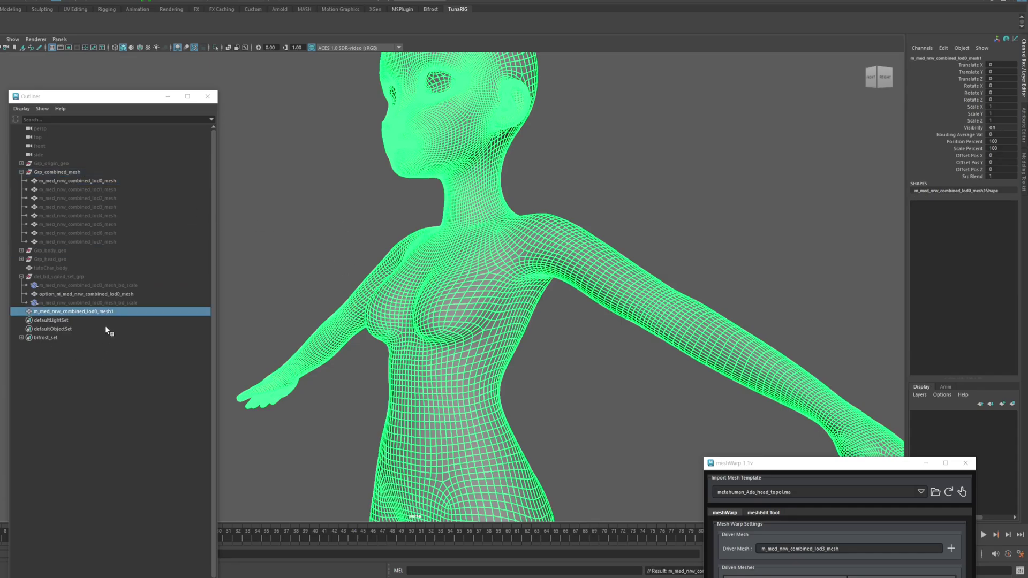
pyautogui.doubleClick(106, 311)
pyautogui.write('body')
pyautogui.press('Return')
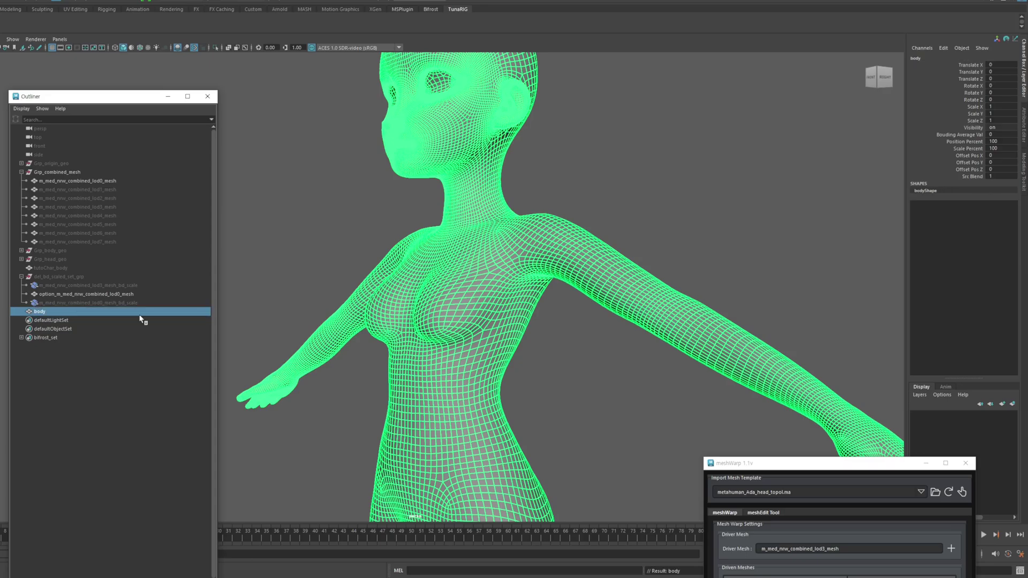
pyautogui.scroll(3, 511, 318)
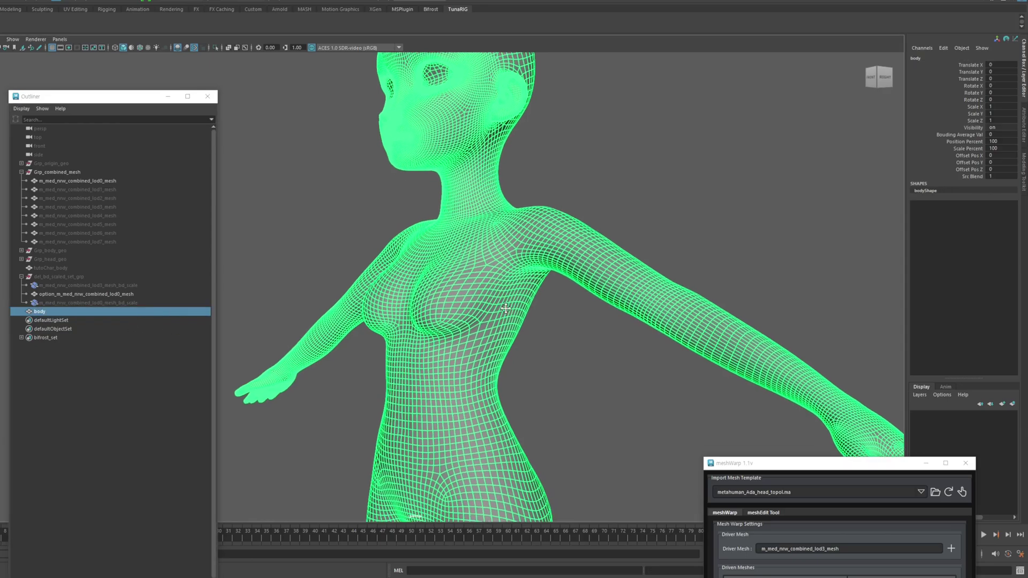
pyautogui.keyDown('alt'); pyautogui.moveTo(478, 312); pyautogui.dragTo(471, 306); pyautogui.keyUp('alt')
pyautogui.hotkey('ctrl', 'h')
# Set the deltaMush1 Envelope on option_m_med_nrw_combined_lod0_mesh to 1.
pyautogui.click(151, 293)
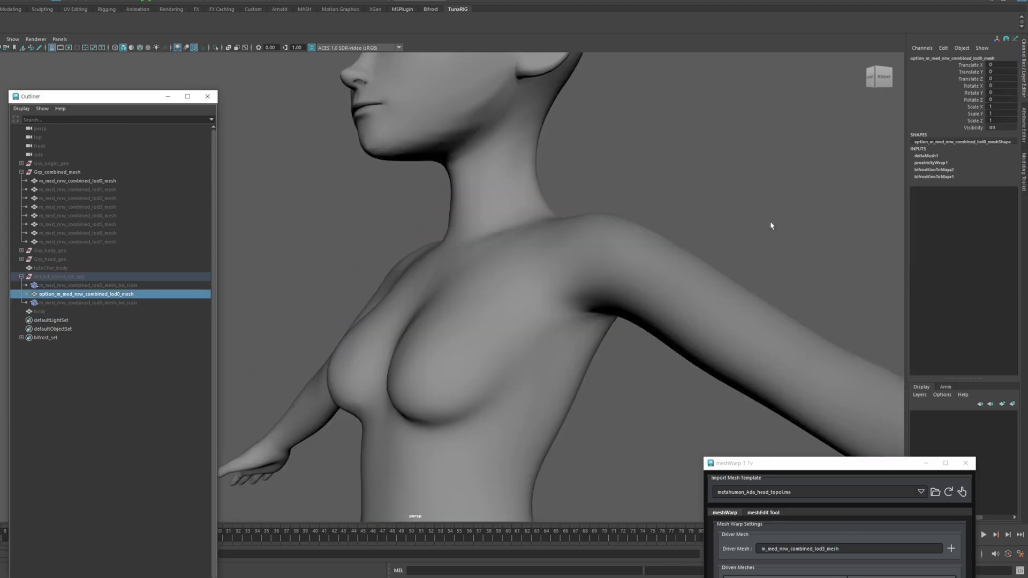
pyautogui.click(927, 158)
pyautogui.keyDown('alt'); pyautogui.moveTo(772, 219); pyautogui.dragTo(807, 224); pyautogui.keyUp('alt')
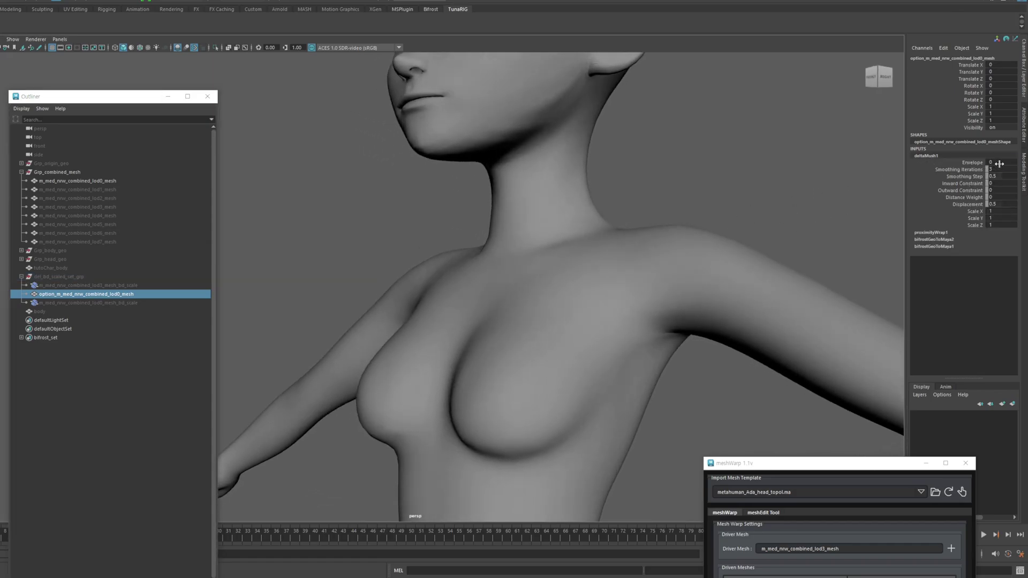
pyautogui.click(999, 163)
pyautogui.write('1')
pyautogui.press('Return')
# Set the deltaMush1 Smoothing Iterations to 4 with the head in view.
pyautogui.keyDown('alt'); pyautogui.moveTo(637, 126); pyautogui.dragTo(520, 305); pyautogui.keyUp('alt')
pyautogui.doubleClick(999, 169)
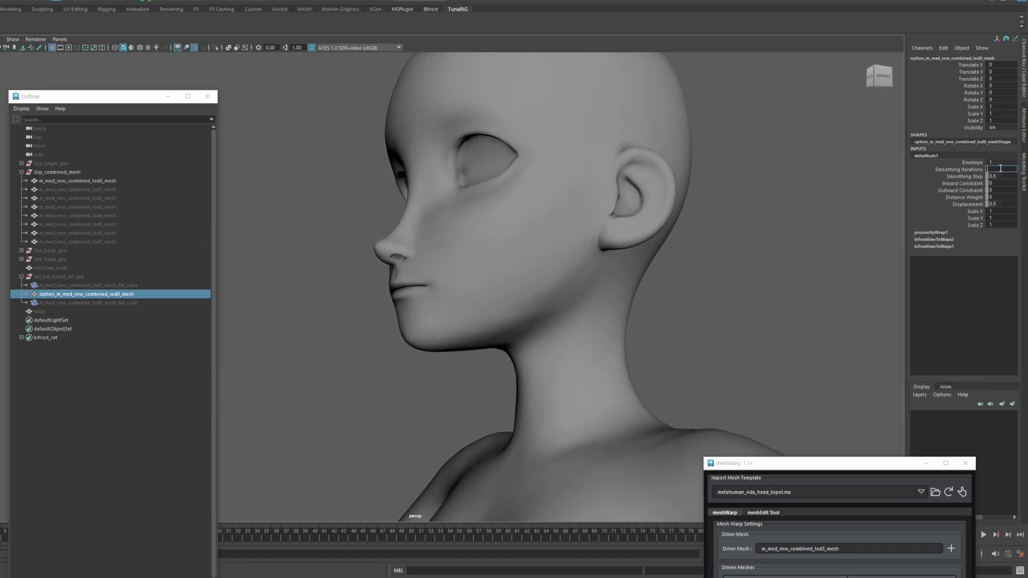
pyautogui.write('4')
pyautogui.press('Return')
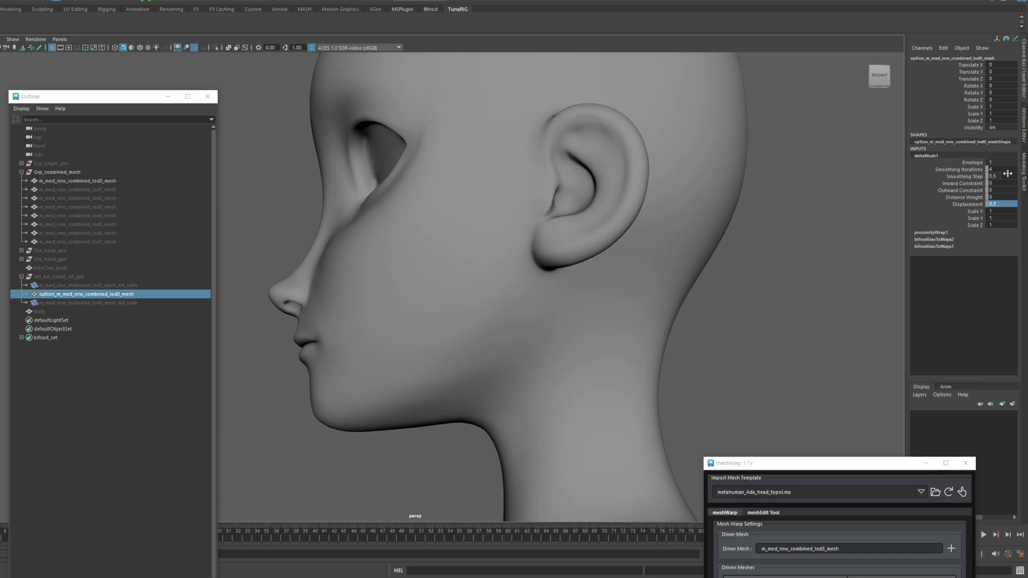
# Try a deltaMush1 Smoothing Step of 1, and settle on 0.7.
pyautogui.click(1007, 177)
pyautogui.write('1')
pyautogui.press('Return')
pyautogui.doubleClick(1012, 177)
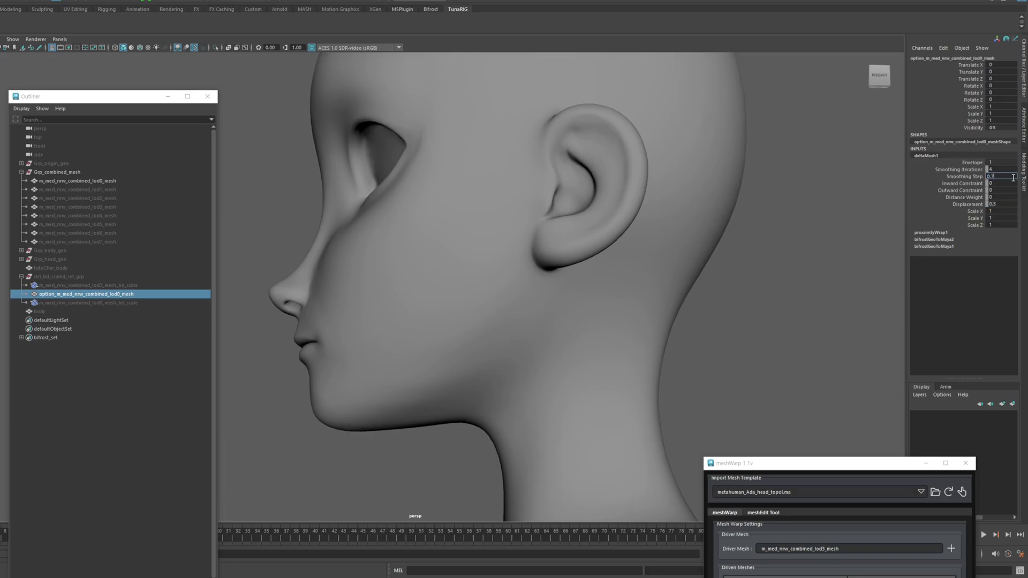
pyautogui.press('Return')
# Compare the ear, jaw and neck with and without smoothing by varying the deltaMush1 Envelope, leaving it at 1.
pyautogui.keyDown('alt'); pyautogui.moveTo(664, 283); pyautogui.dragTo(672, 314); pyautogui.keyUp('alt')
pyautogui.click(970, 163)
pyautogui.keyDown('alt'); pyautogui.moveTo(539, 279); pyautogui.dragTo(583, 282); pyautogui.keyUp('alt')
pyautogui.moveTo(544, 286); pyautogui.dragTo(495, 426, button='middle')
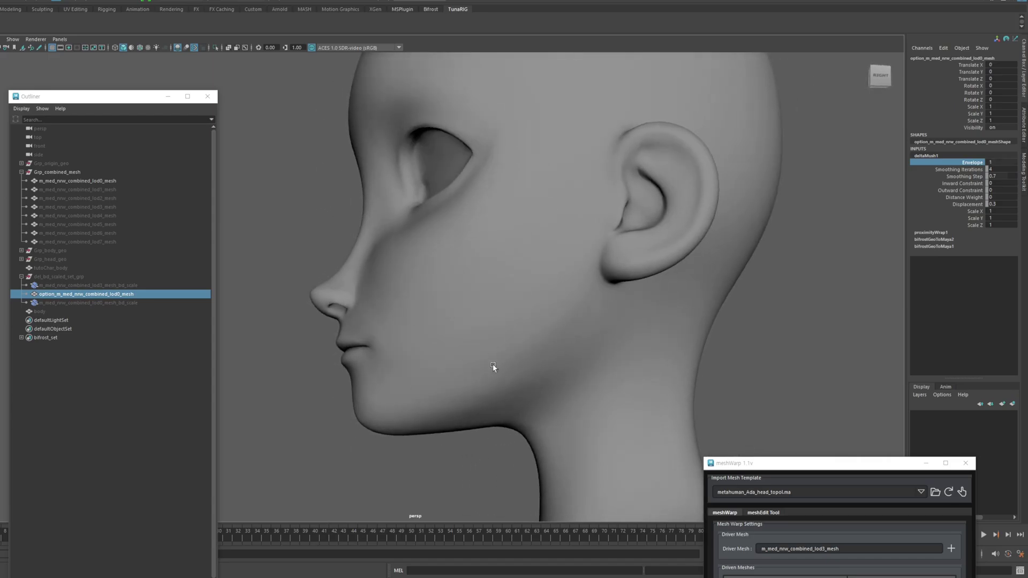
pyautogui.keyDown('alt'); pyautogui.moveTo(493, 366); pyautogui.dragTo(414, 379); pyautogui.keyUp('alt')
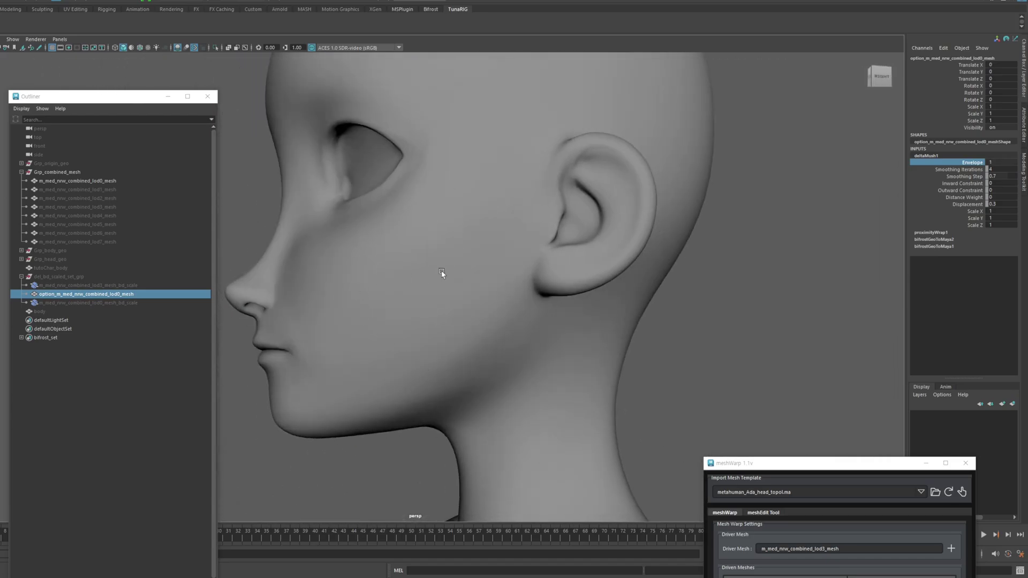
# Duplicate the smoothed m_med_nrw_combined_lod0_mesh outside its group under the name head, and hide the copy.
pyautogui.click(388, 356)
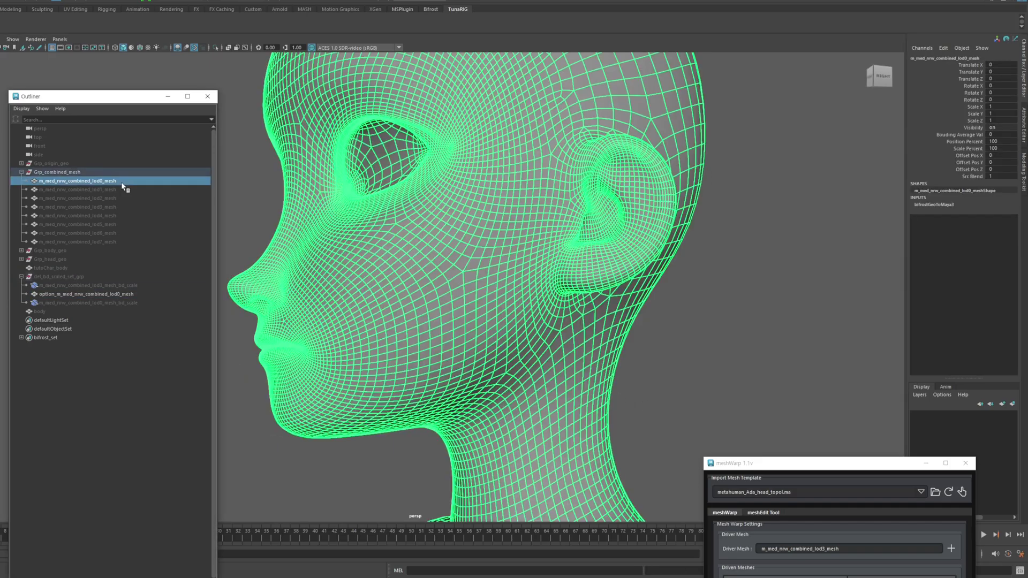
pyautogui.hotkey('ctrl', 'd')
pyautogui.hotkey('shift', 'p')
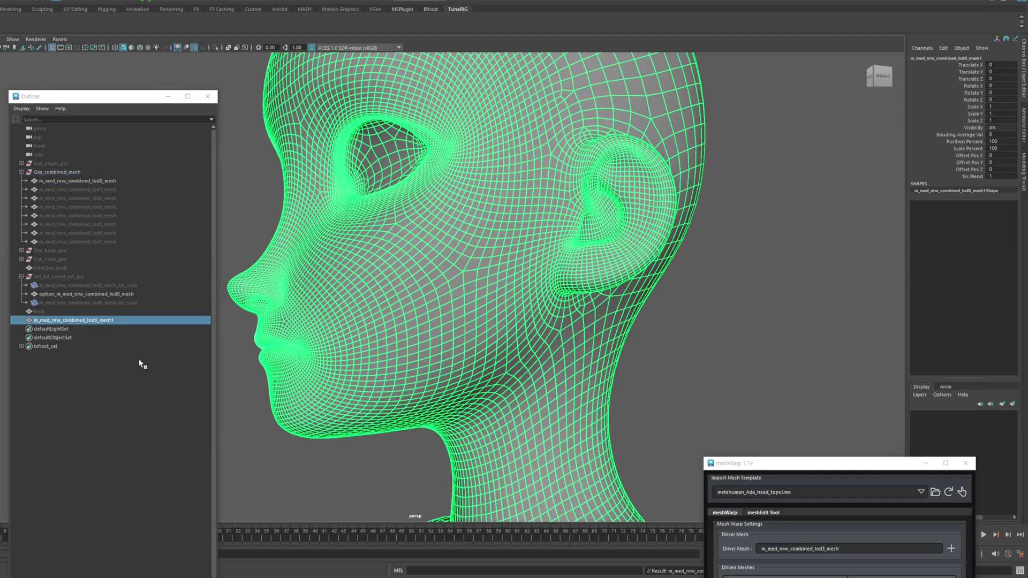
pyautogui.doubleClick(125, 320)
pyautogui.write('H')
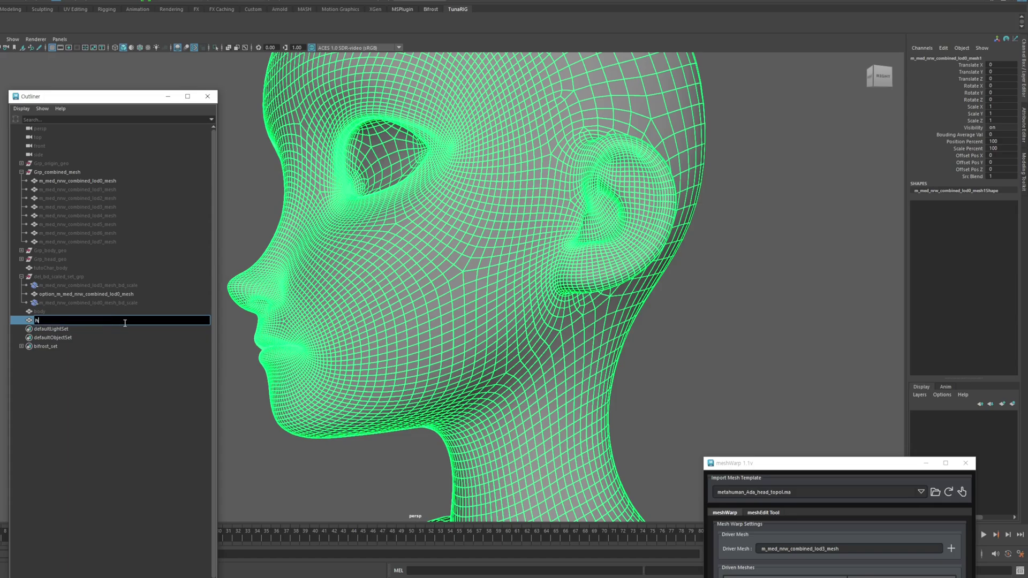
pyautogui.press('Return')
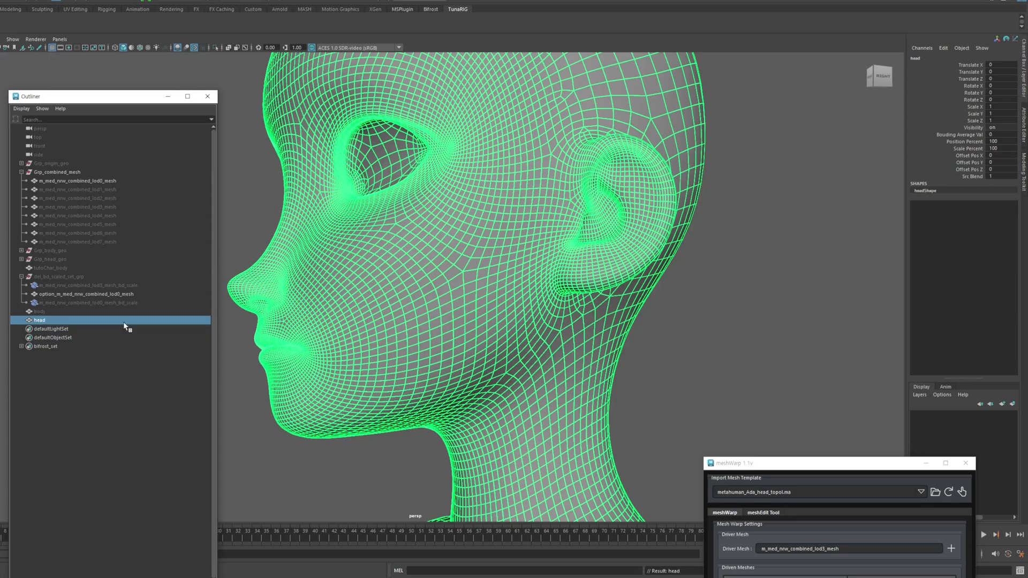
pyautogui.hotkey('ctrl', 'h')
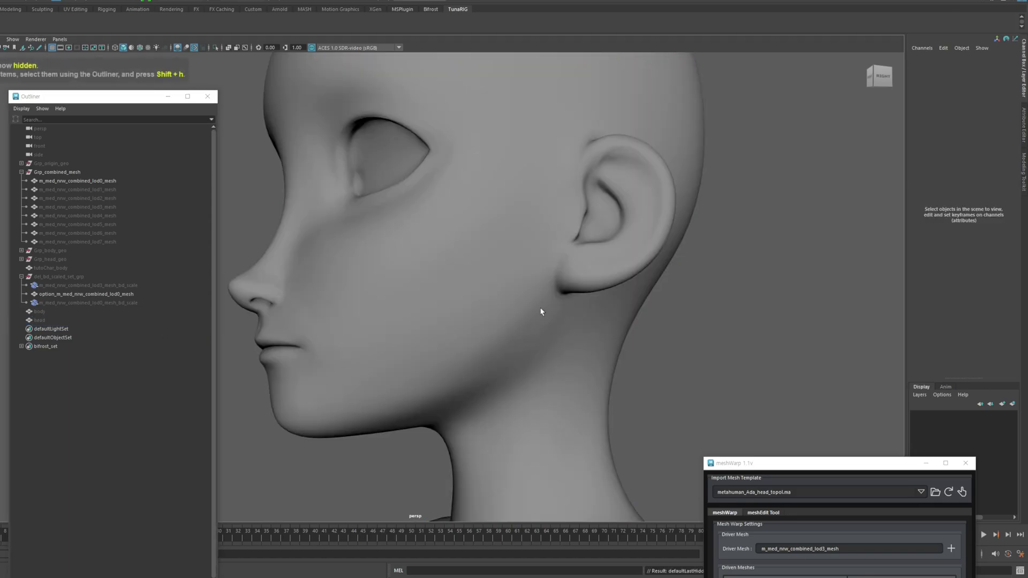
# Examine the smoothed face up close, especially the eyelid rims and eye corners.
pyautogui.keyDown('alt'); pyautogui.moveTo(539, 308); pyautogui.dragTo(577, 315); pyautogui.keyUp('alt')
pyautogui.keyDown('alt'); pyautogui.moveTo(545, 305); pyautogui.dragTo(544, 356, button='middle'); pyautogui.keyUp('alt')
pyautogui.scroll(3, 544, 351)
pyautogui.keyDown('alt'); pyautogui.moveTo(511, 335); pyautogui.dragTo(547, 330); pyautogui.keyUp('alt')
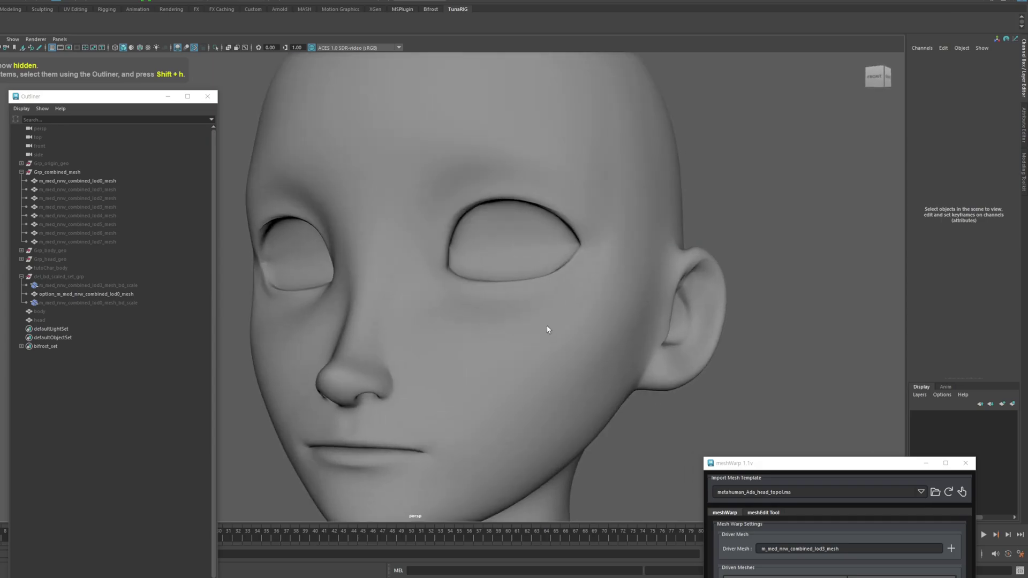
pyautogui.keyDown('alt'); pyautogui.moveTo(547, 330); pyautogui.dragTo(491, 369, button='middle'); pyautogui.keyUp('alt')
pyautogui.scroll(3, 503, 355)
pyautogui.scroll(8, 491, 369)
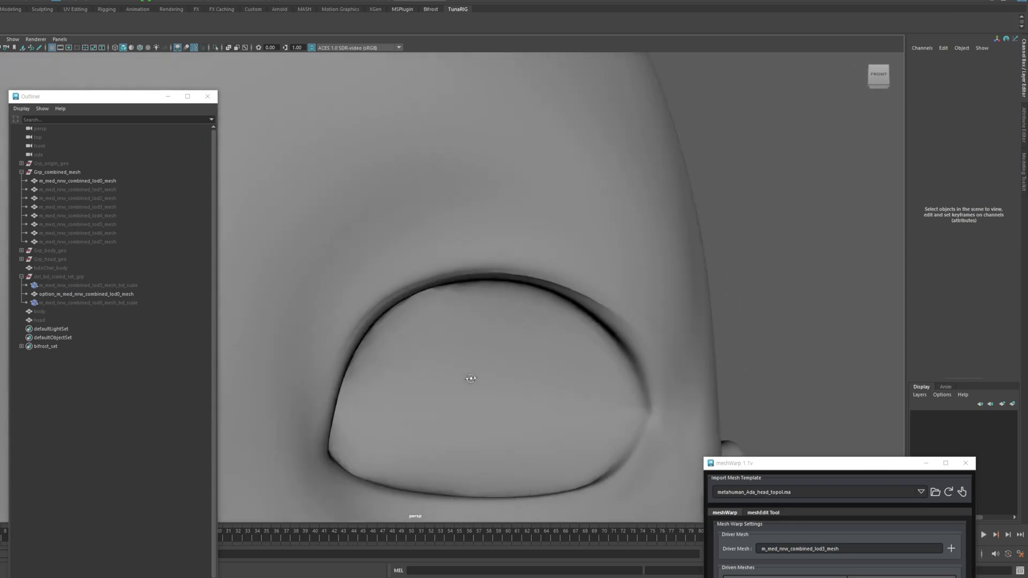
pyautogui.click(524, 251)
pyautogui.moveTo(712, 284)
pyautogui.keyDown('alt'); pyautogui.mouseDown()
pyautogui.moveTo(732, 252)
pyautogui.moveTo(728, 278)
pyautogui.mouseUp(); pyautogui.keyUp('alt')
pyautogui.click(841, 249)
pyautogui.keyDown('alt'); pyautogui.moveTo(559, 251); pyautogui.dragTo(553, 336, button='middle'); pyautogui.keyUp('alt')
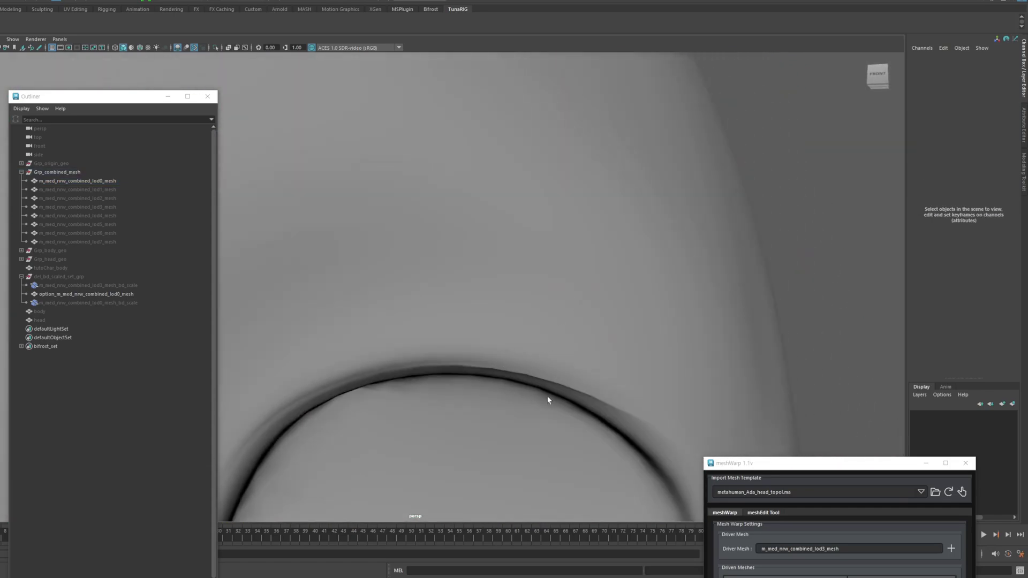
pyautogui.scroll(-2, 536, 386)
pyautogui.keyDown('alt'); pyautogui.moveTo(534, 383); pyautogui.dragTo(579, 322, button='middle'); pyautogui.keyUp('alt')
pyautogui.scroll(-1, 580, 322)
pyautogui.keyDown('alt'); pyautogui.moveTo(579, 323); pyautogui.dragTo(598, 296); pyautogui.keyUp('alt')
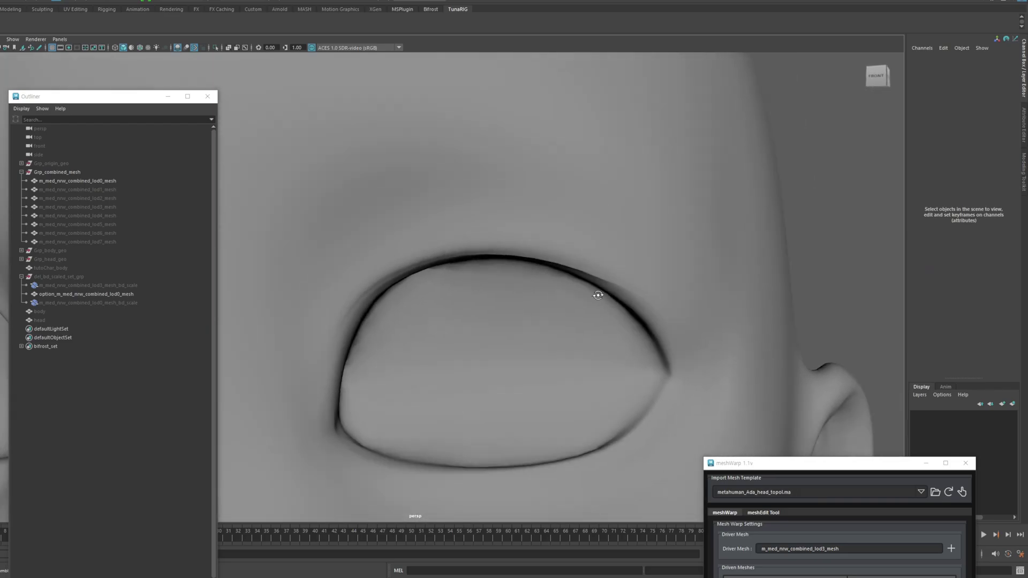
# Set the deltaMush1 Displacement to 0 on option_m_med_nrw_combined_lod0_mesh.
pyautogui.click(85, 293)
pyautogui.doubleClick(927, 156)
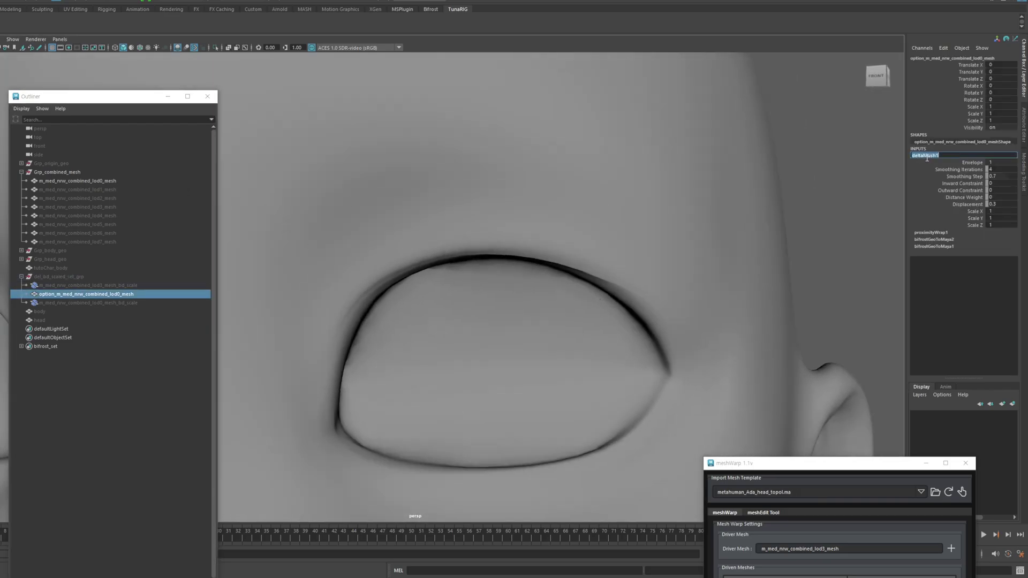
pyautogui.click(974, 170)
pyautogui.click(999, 170)
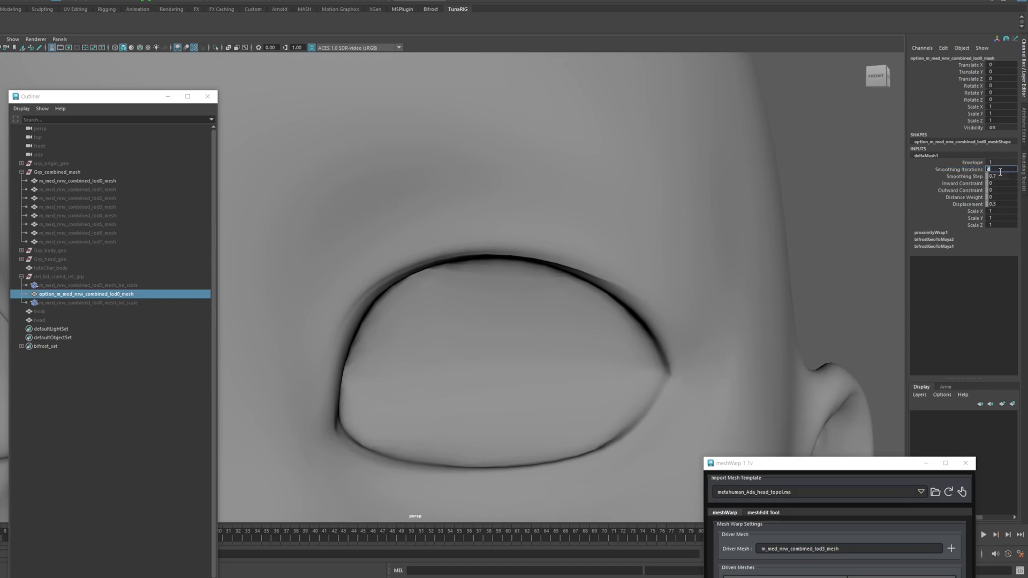
pyautogui.click(968, 204)
pyautogui.moveTo(720, 237); pyautogui.dragTo(650, 231, button='middle')
pyautogui.keyDown('alt'); pyautogui.moveTo(411, 173); pyautogui.dragTo(413, 161); pyautogui.keyUp('alt')
# Set the deltaMush1 Smoothing Step to 1, Smoothing Iterations to 5 and Distance Weight to 1.
pyautogui.doubleClick(1005, 177)
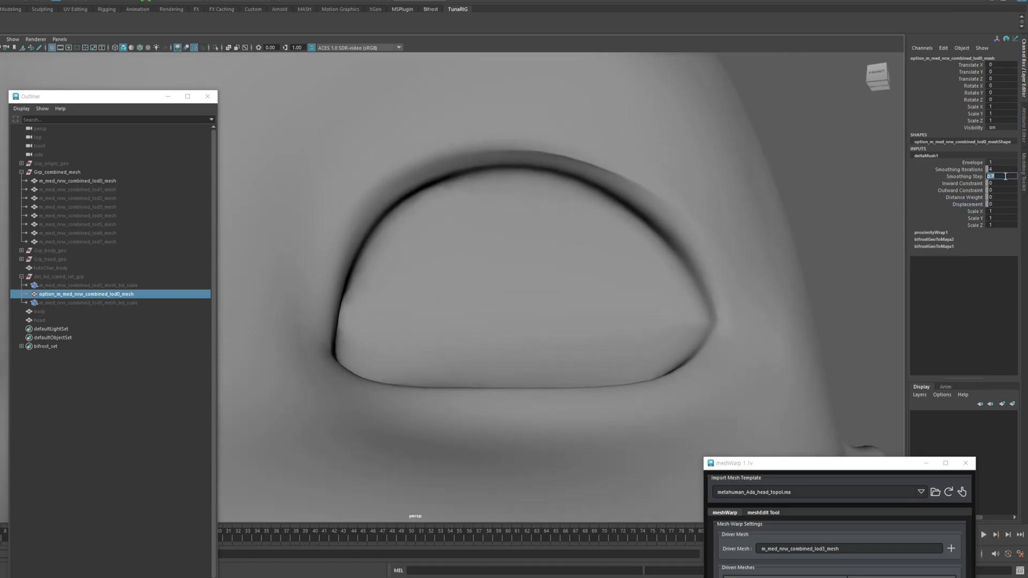
pyautogui.write('1')
pyautogui.press('Return')
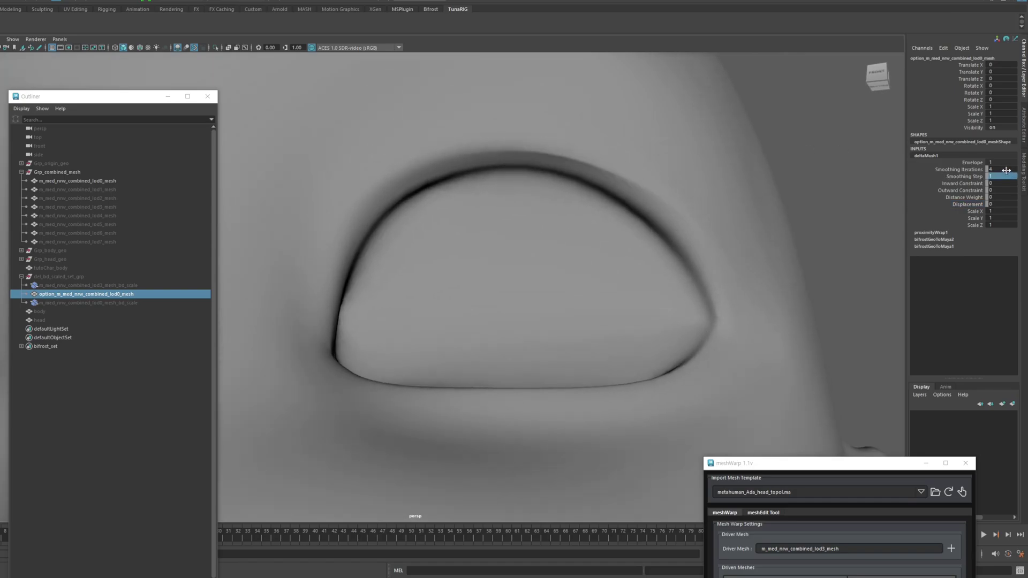
pyautogui.doubleClick(1006, 170)
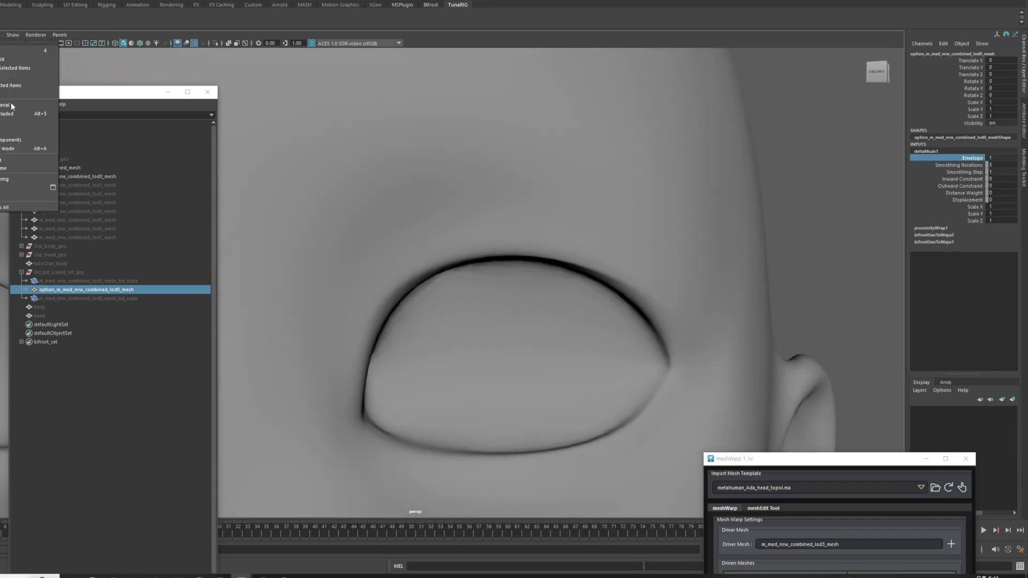
pyautogui.moveTo(680, 230); pyautogui.dragTo(766, 217, button='middle')
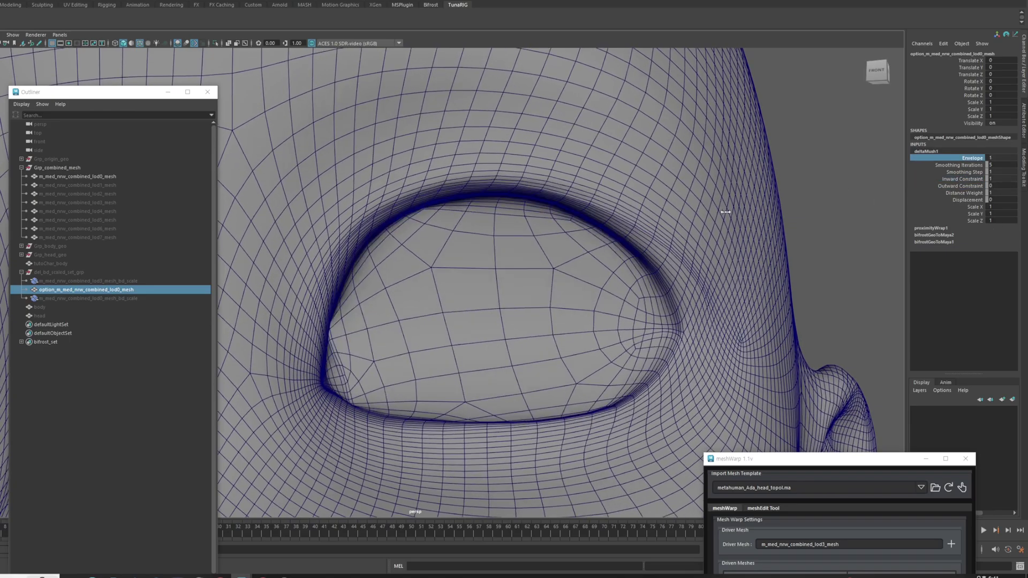
# Undo the Inward Constraint trial on deltaMush1 and set its Smoothing Iterations to 6.
pyautogui.hotkey('ctrl', 'z')
pyautogui.hotkey('ctrl', 'z')
pyautogui.hotkey('ctrl', 'z')
pyautogui.hotkey('ctrl', 'z')
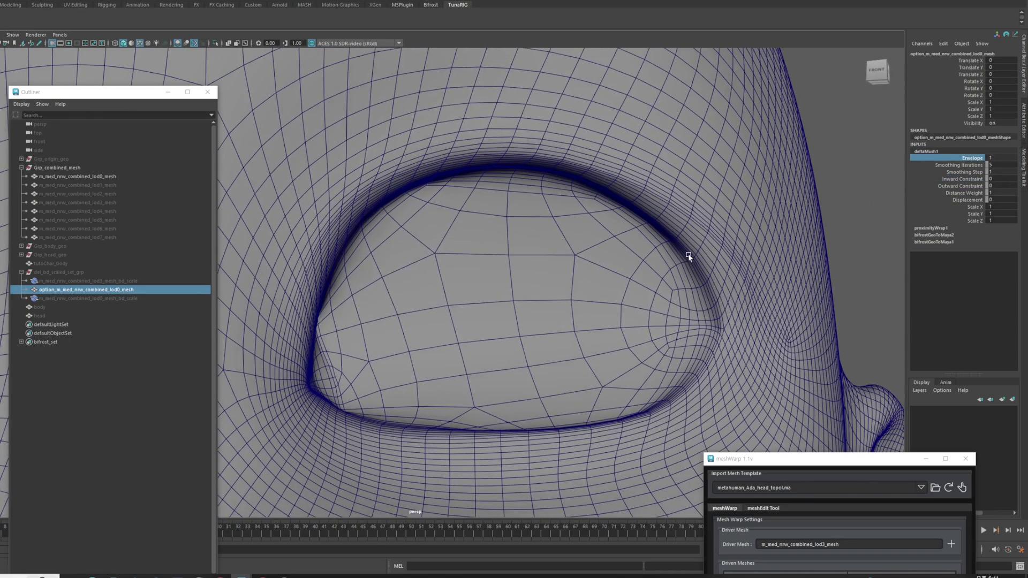
pyautogui.doubleClick(1001, 165)
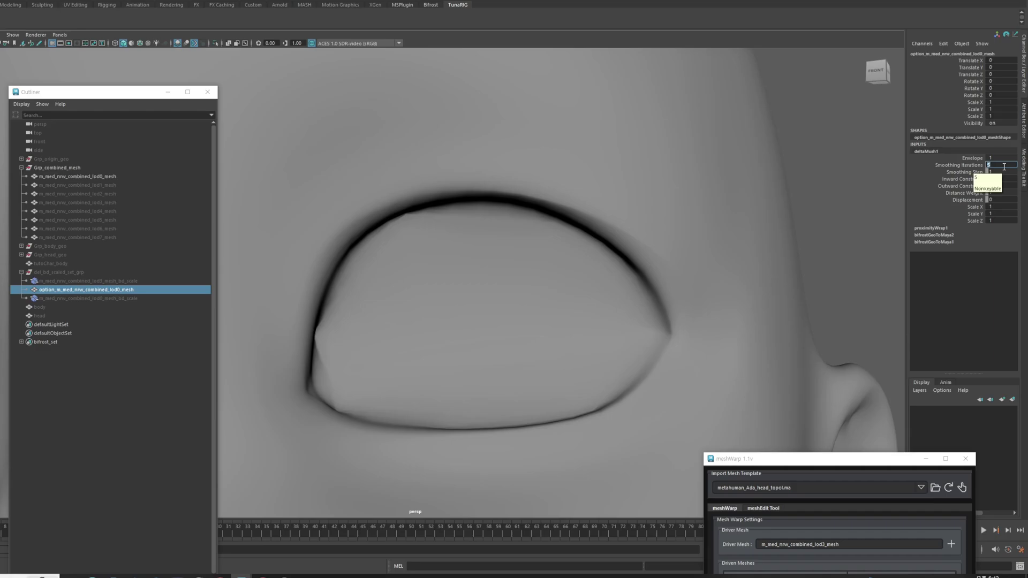
pyautogui.press('Return')
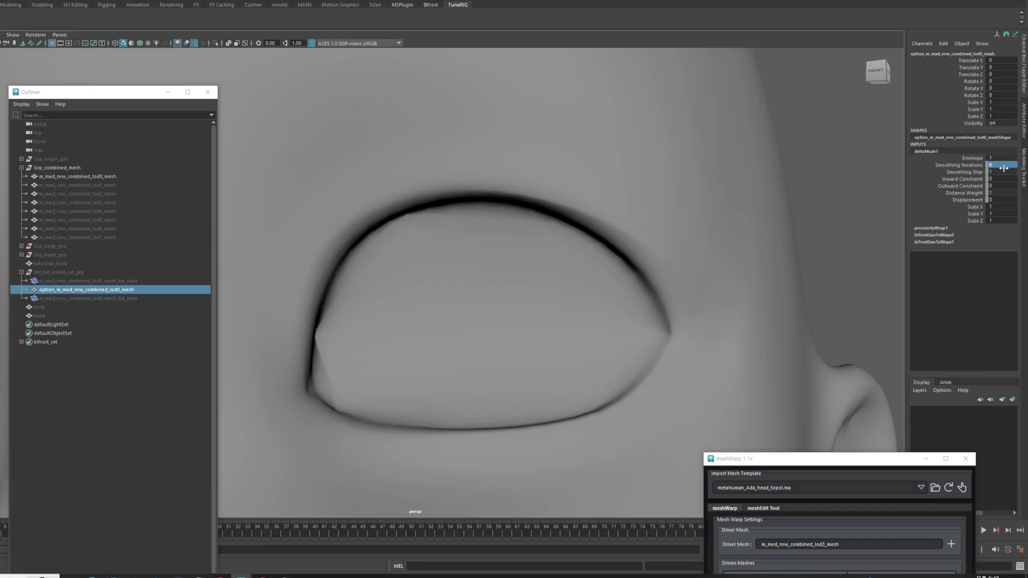
# Try raising the Outward Constraint and Inward Constraint of deltaMush1, and undo the changes.
pyautogui.click(975, 188)
pyautogui.moveTo(723, 247); pyautogui.dragTo(755, 256, button='middle')
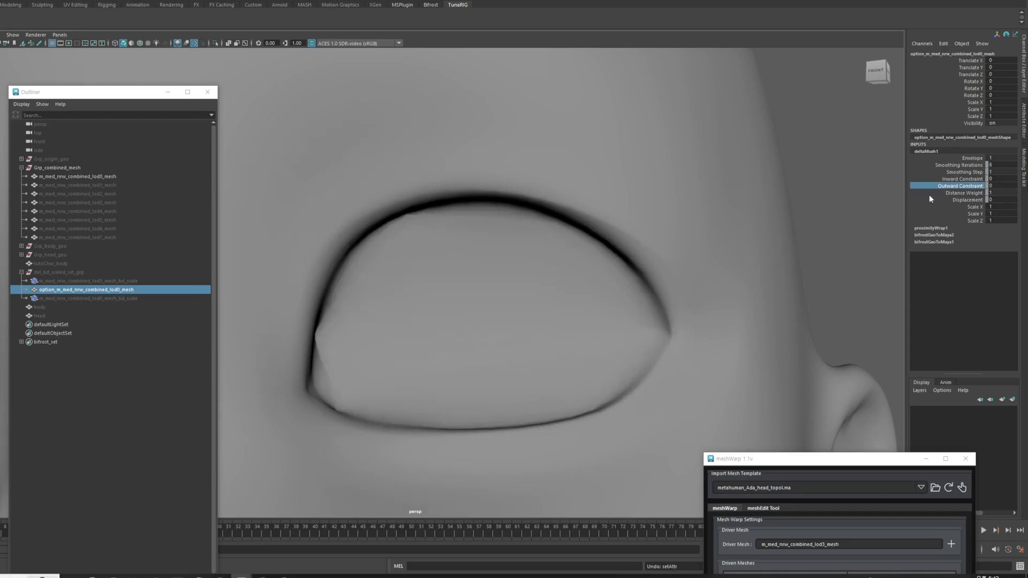
pyautogui.click(972, 181)
pyautogui.moveTo(748, 216); pyautogui.dragTo(760, 217, button='middle')
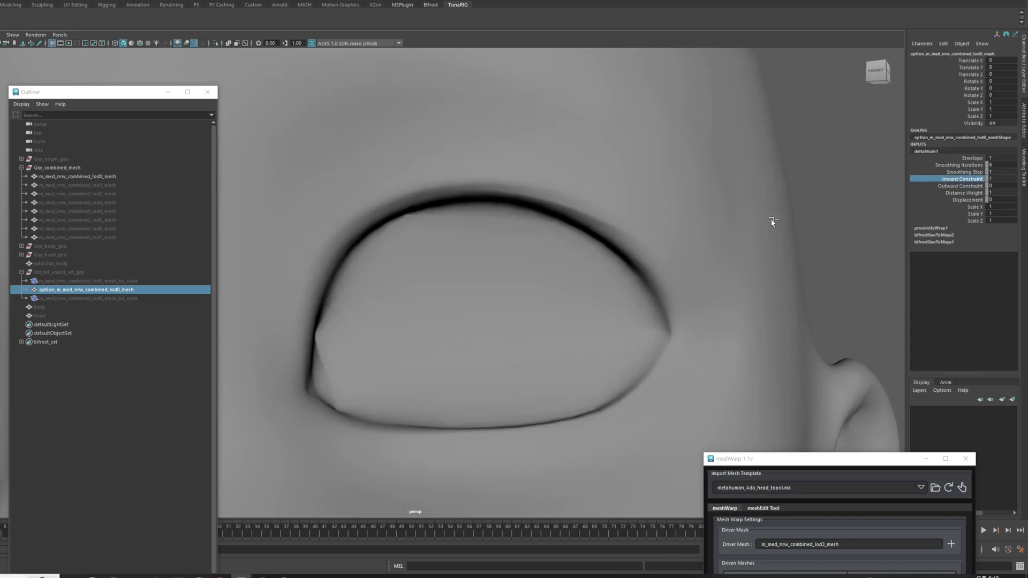
pyautogui.hotkey('ctrl', 'z')
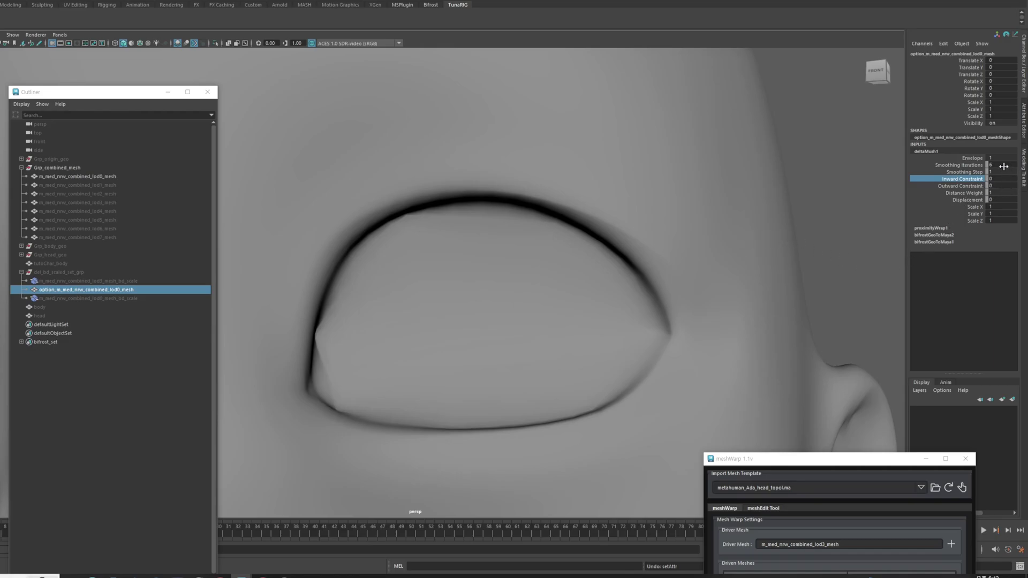
# Check the smoothed eye area and duplicate m_med_nrw_combined_lod0_mesh outside its group.
pyautogui.scroll(-5, 697, 238)
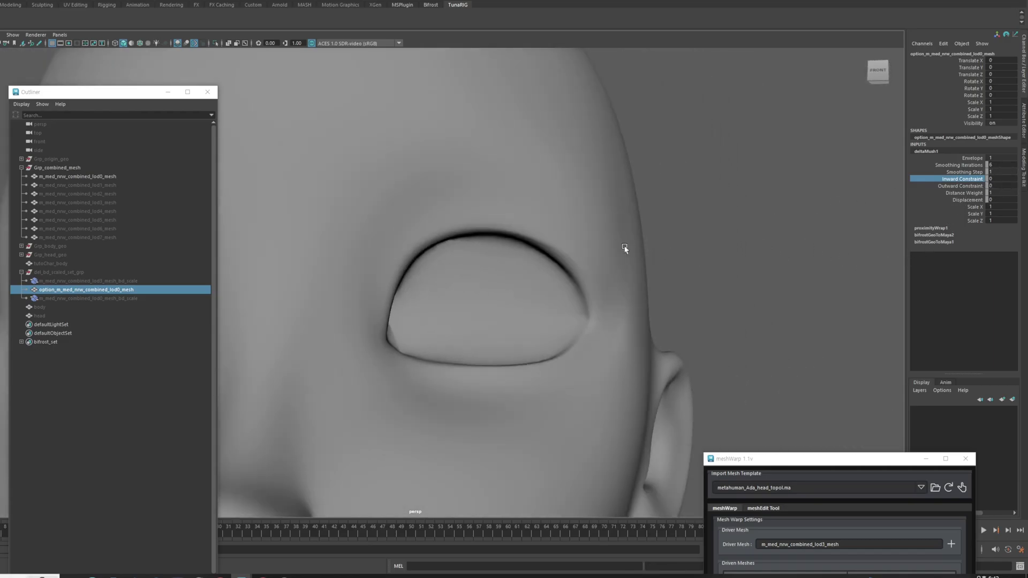
pyautogui.click(624, 248)
pyautogui.scroll(5, 672, 238)
pyautogui.click(744, 216)
pyautogui.scroll(-5, 569, 259)
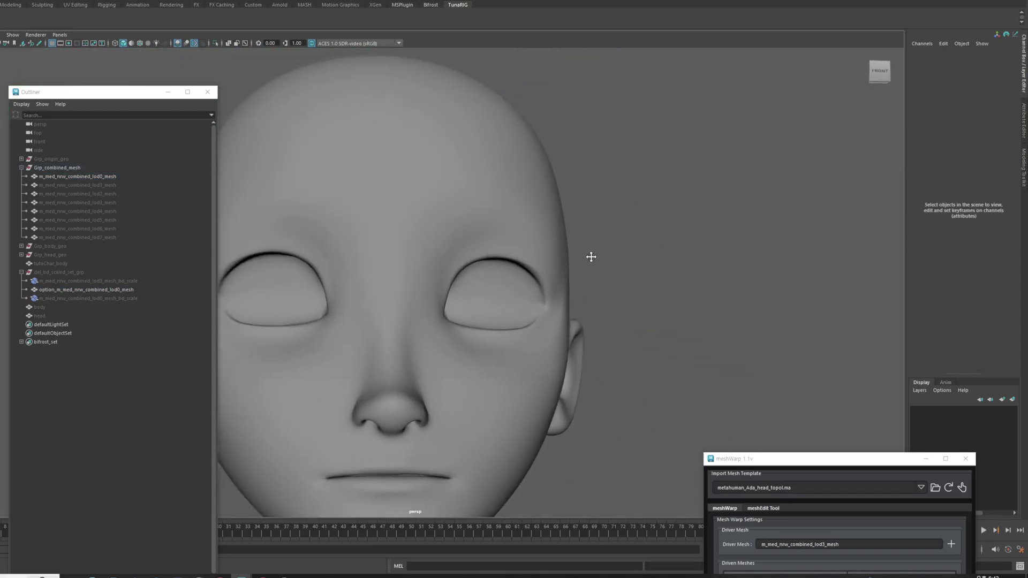
pyautogui.scroll(5, 569, 223)
pyautogui.click(571, 223)
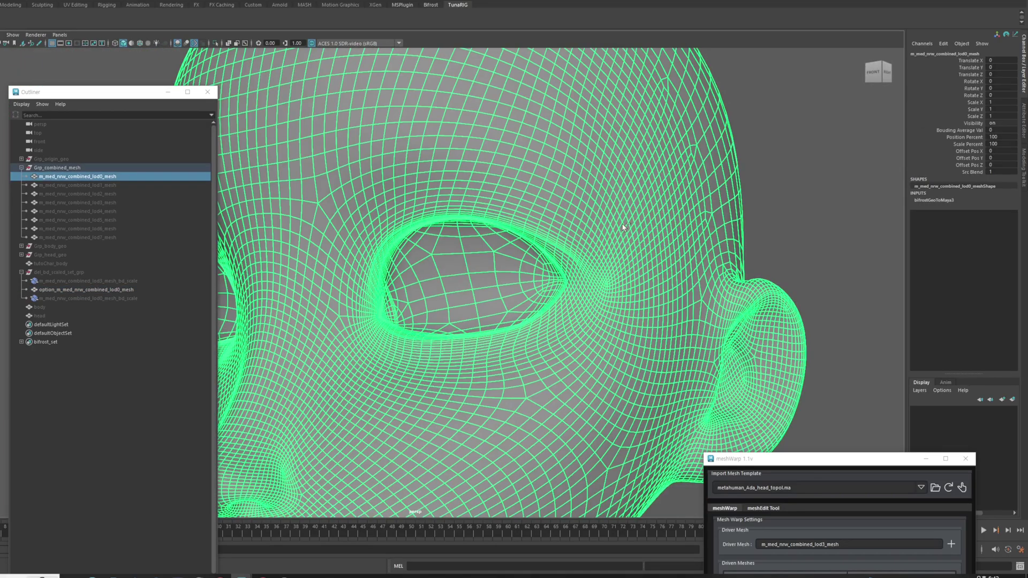
pyautogui.hotkey('ctrl', 'd')
pyautogui.keyDown('alt'); pyautogui.moveTo(733, 251); pyautogui.dragTo(778, 260, button='right'); pyautogui.keyUp('alt')
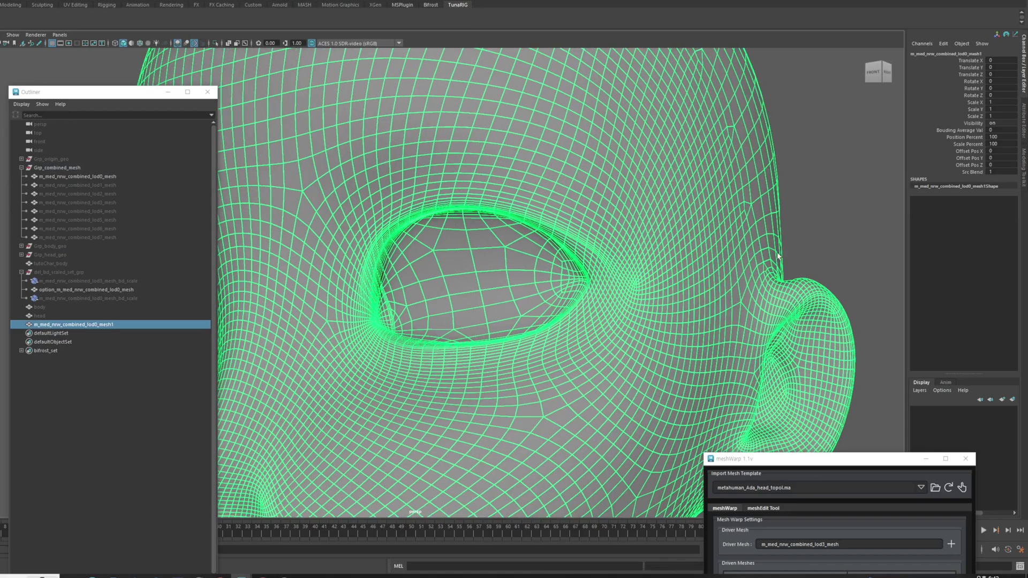
pyautogui.keyDown('alt'); pyautogui.moveTo(777, 259); pyautogui.dragTo(539, 296, button='middle'); pyautogui.keyUp('alt')
pyautogui.keyDown('alt'); pyautogui.moveTo(563, 294); pyautogui.dragTo(621, 275, button='right'); pyautogui.keyUp('alt')
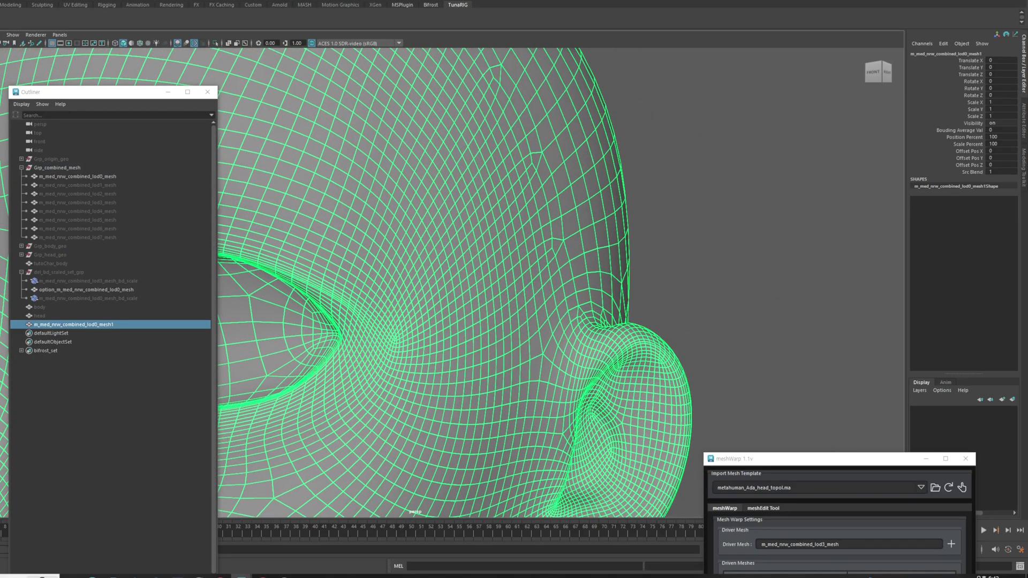
# Rename the new duplicate as eyelid and hide it.
pyautogui.doubleClick(113, 325)
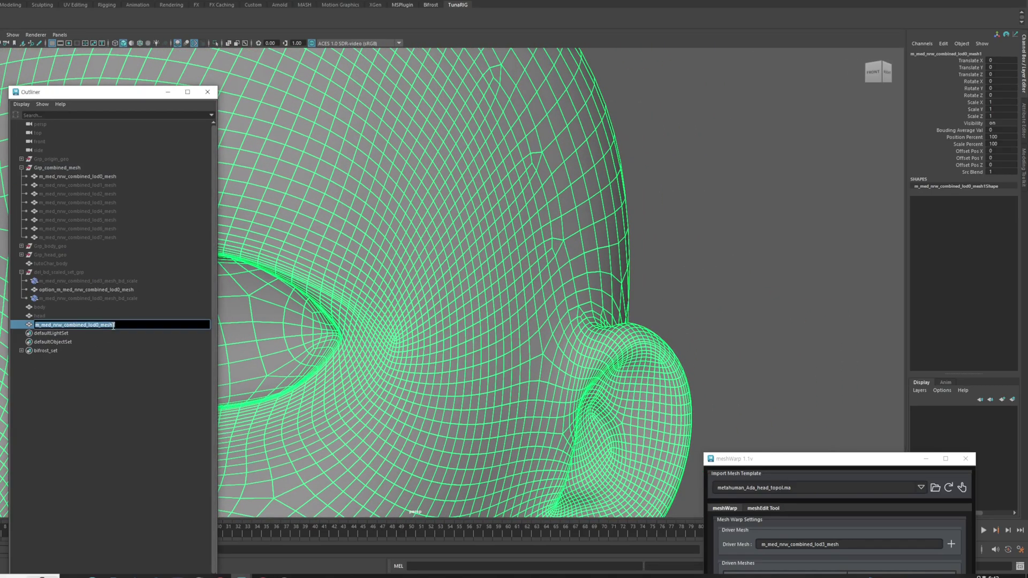
pyautogui.write('N')
pyautogui.press('Return')
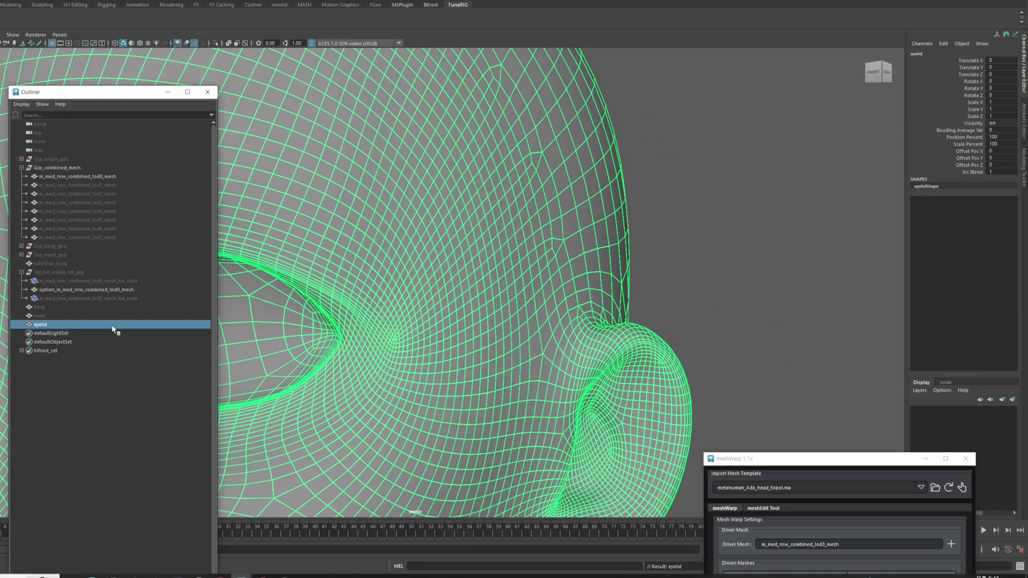
pyautogui.hotkey('ctrl', 'h')
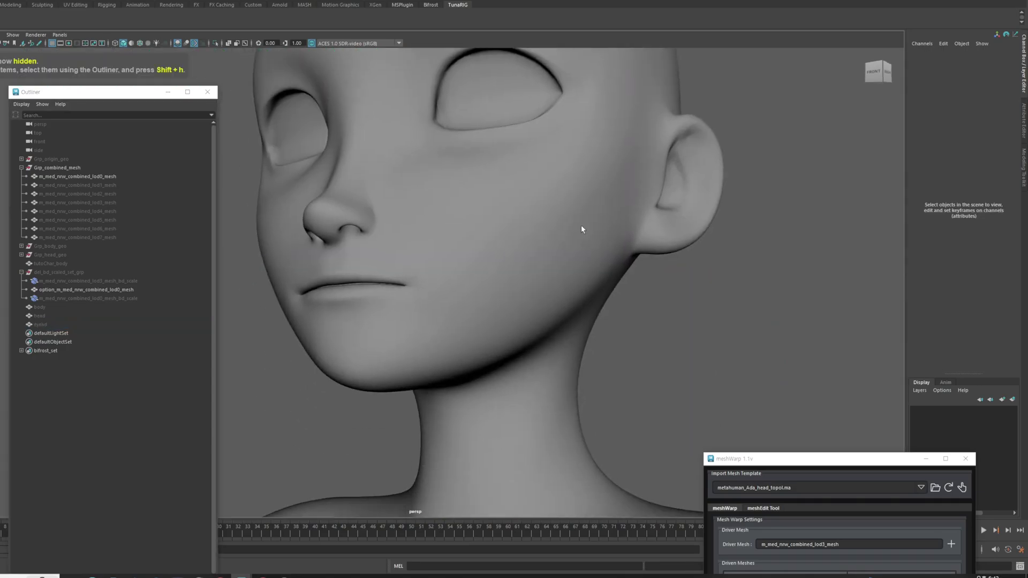
# Unhide the body, head and eyelid duplicates.
pyautogui.keyDown('alt'); pyautogui.moveTo(580, 230); pyautogui.dragTo(508, 241); pyautogui.keyUp('alt')
pyautogui.click(52, 308)
pyautogui.hotkey('shift', 'h')
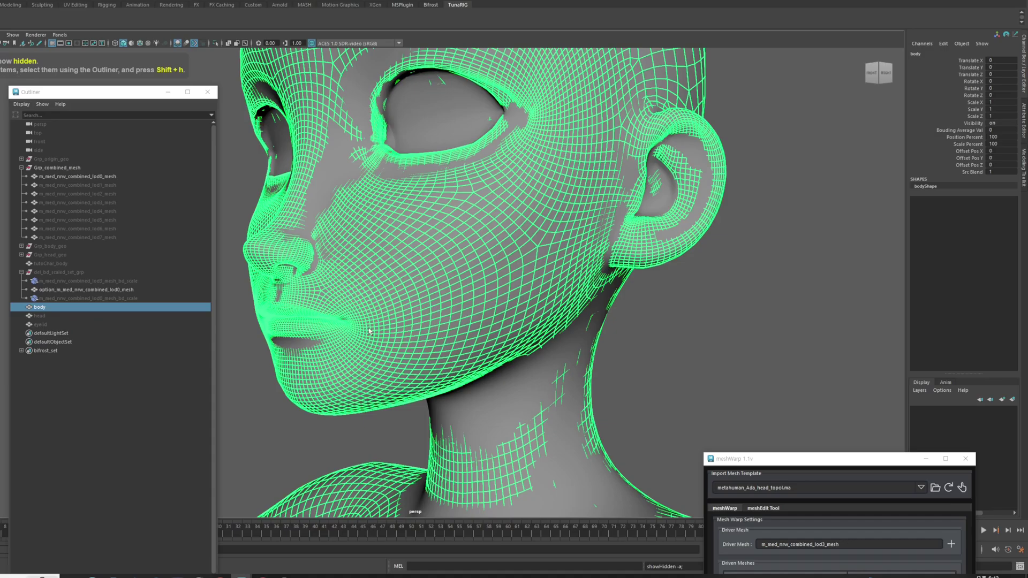
pyautogui.click(309, 412)
pyautogui.scroll(3, 306, 375)
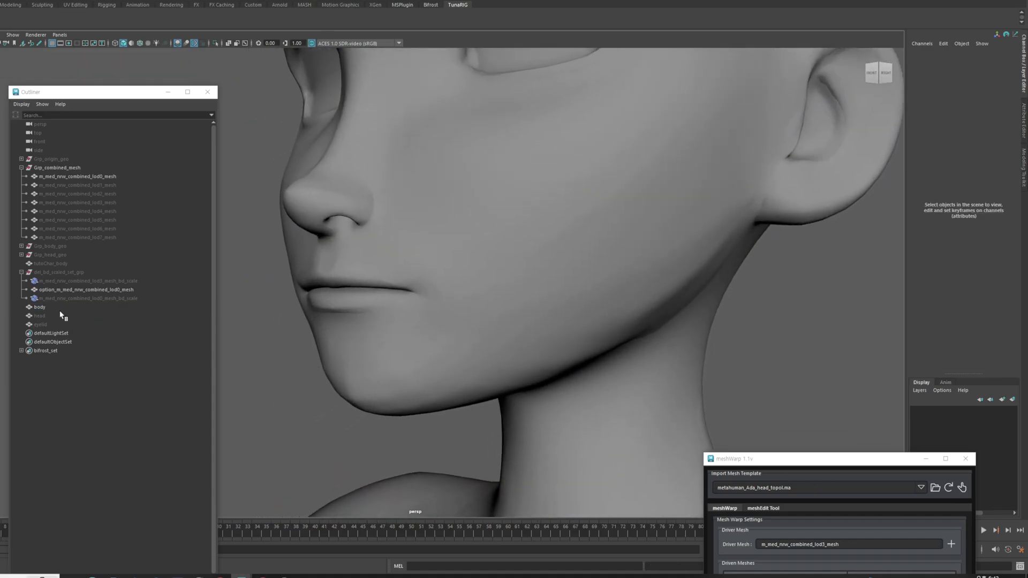
pyautogui.click(45, 317)
pyautogui.hotkey('shift', 'h')
pyautogui.click(52, 324)
pyautogui.hotkey('shift', 'h')
pyautogui.scroll(3, 256, 354)
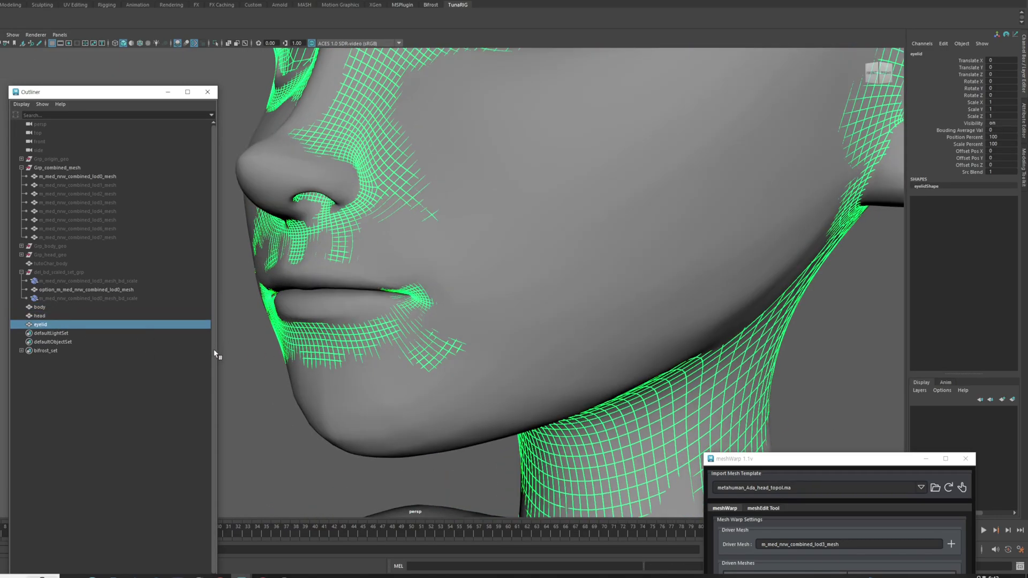
pyautogui.click(52, 309)
pyautogui.press('f')
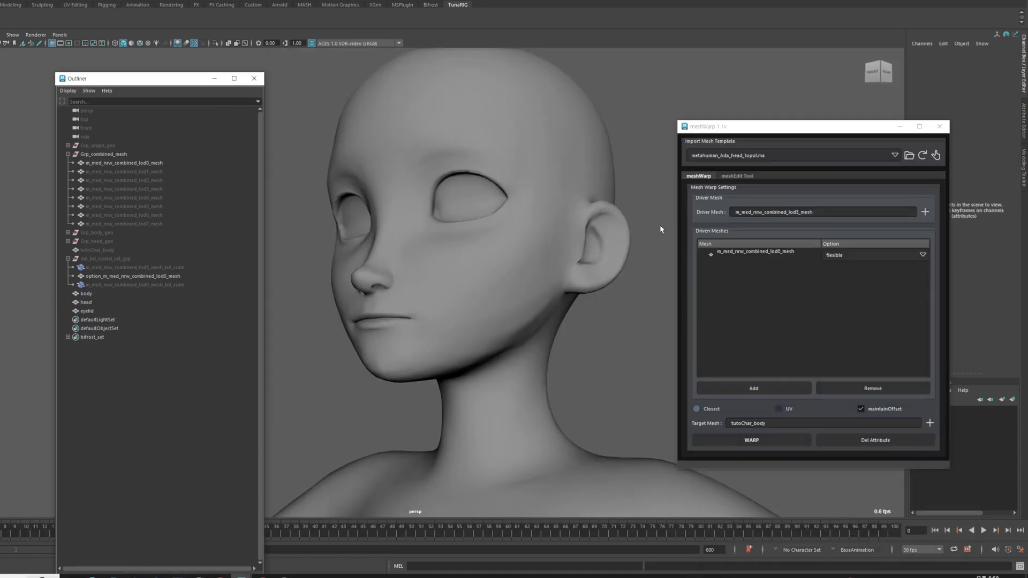
# Open the meshEdit Tool in meshWarp and register the body mesh as the Origin Combined Mesh.
pyautogui.click(740, 175)
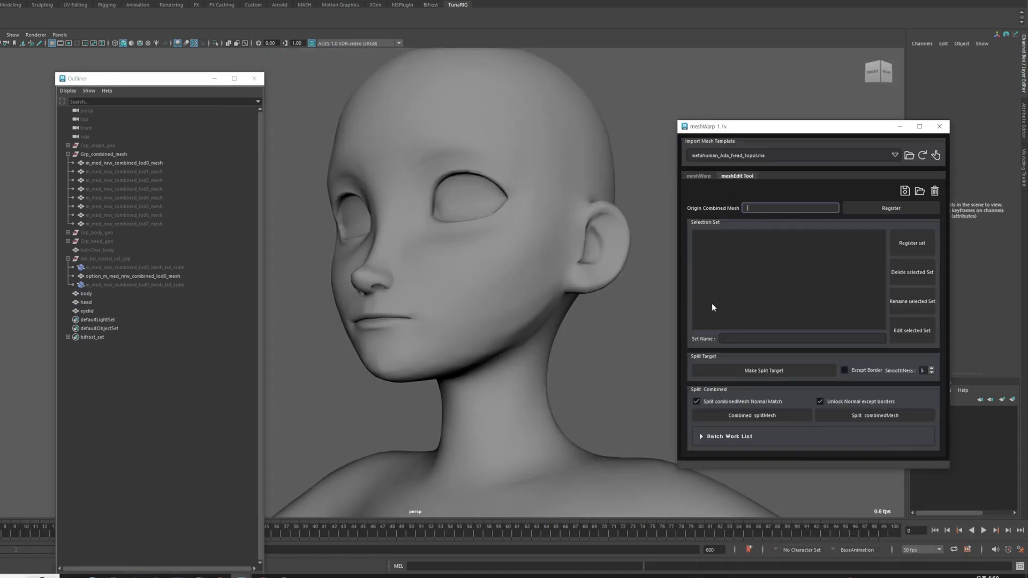
pyautogui.click(637, 342)
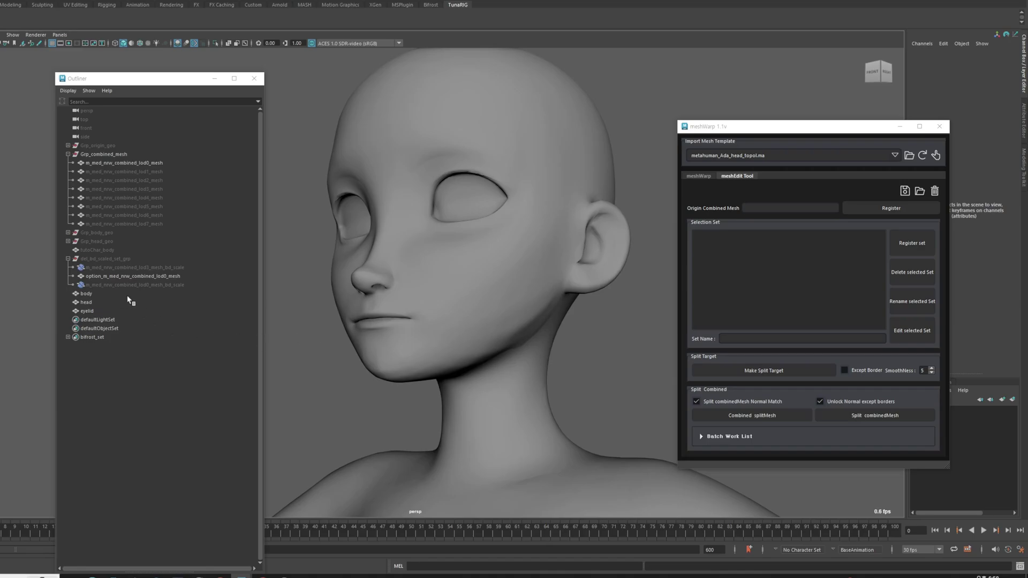
pyautogui.click(154, 295)
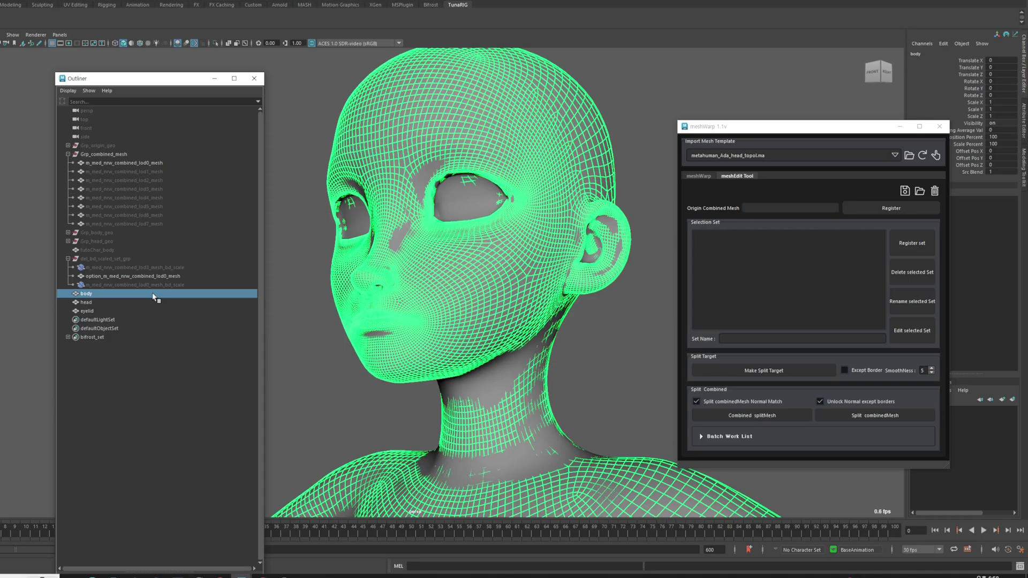
pyautogui.click(863, 206)
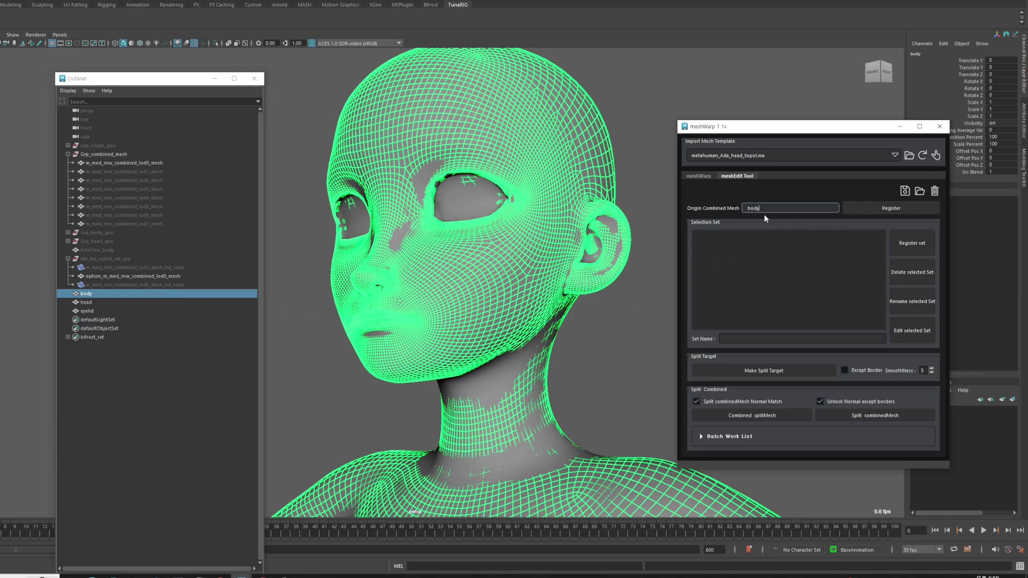
pyautogui.click(585, 300)
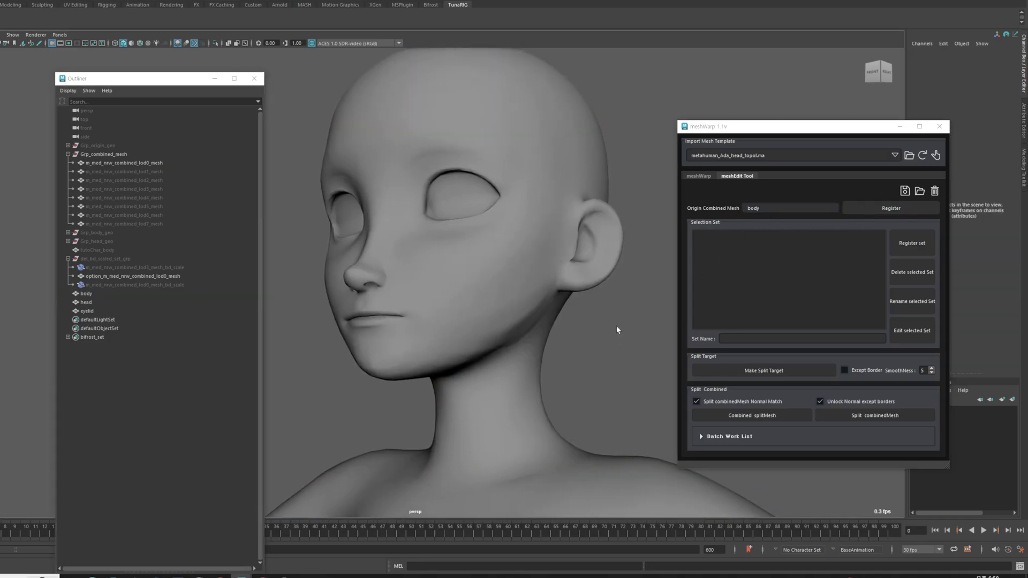
pyautogui.click(756, 274)
pyautogui.keyDown('alt'); pyautogui.moveTo(580, 351); pyautogui.dragTo(544, 355); pyautogui.keyUp('alt')
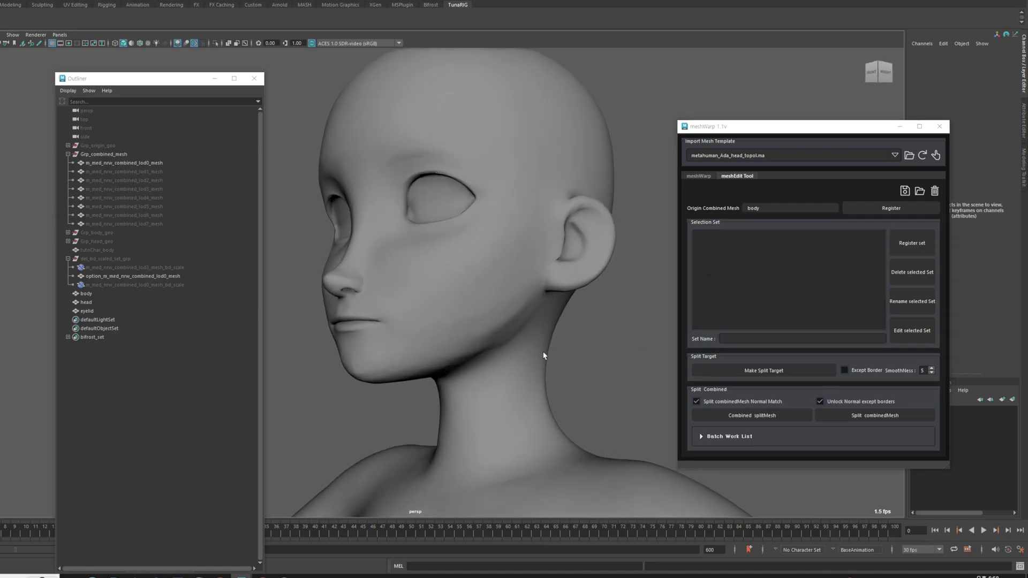
# Isolate the body mesh in the perspective view.
pyautogui.click(113, 293)
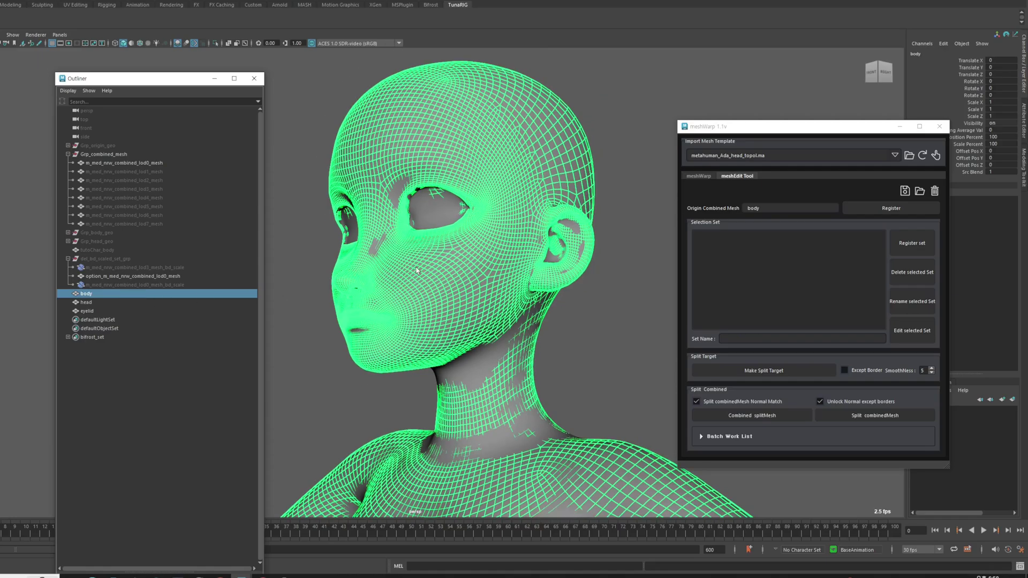
pyautogui.keyDown('alt'); pyautogui.moveTo(529, 344); pyautogui.dragTo(502, 400); pyautogui.keyUp('alt')
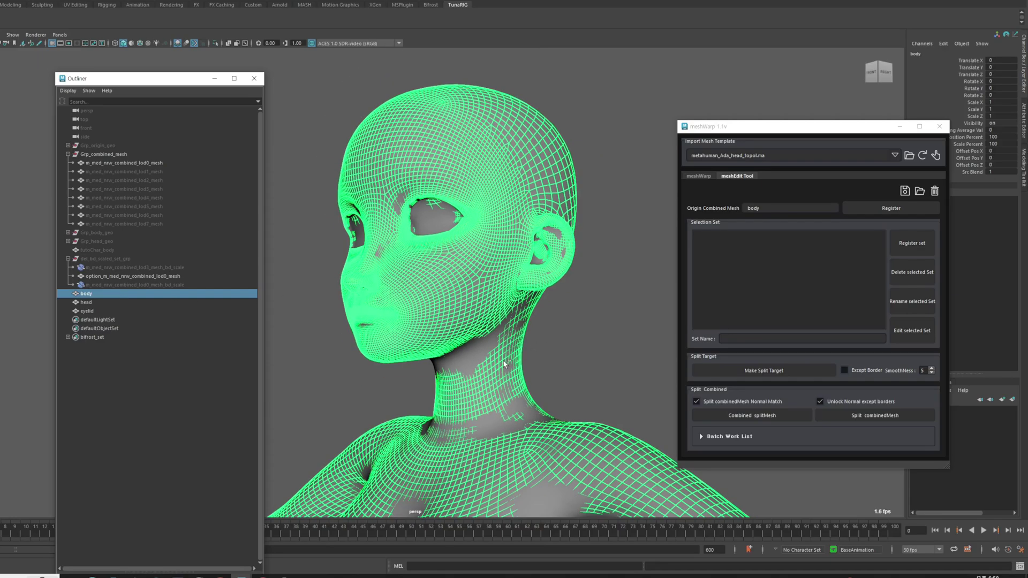
pyautogui.hotkey('ctrl', '1')
pyautogui.scroll(-3, 513, 352)
pyautogui.keyDown('alt'); pyautogui.moveTo(507, 372); pyautogui.dragTo(473, 310, button='middle'); pyautogui.keyUp('alt')
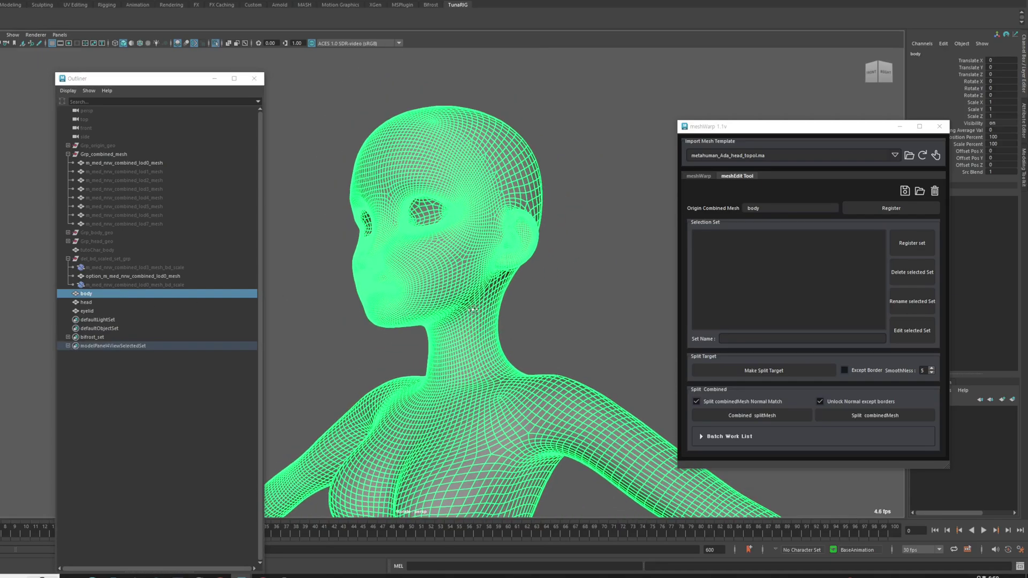
# Switch to the side view, frame the whole body mesh and isolate it there too.
pyautogui.press('space')
pyautogui.press('space')
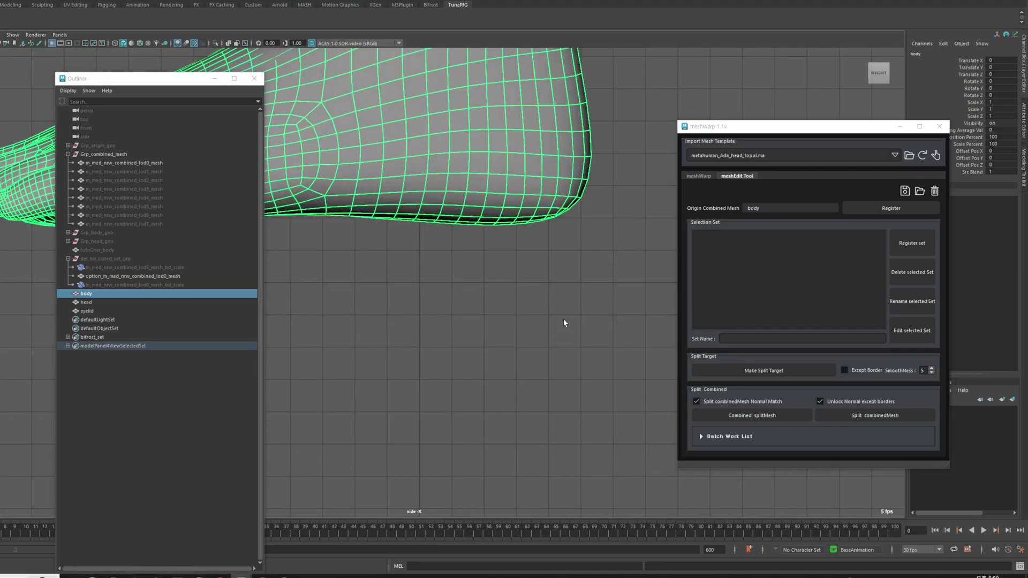
pyautogui.press('f')
pyautogui.scroll(5, 443, 237)
pyautogui.hotkey('ctrl', '1')
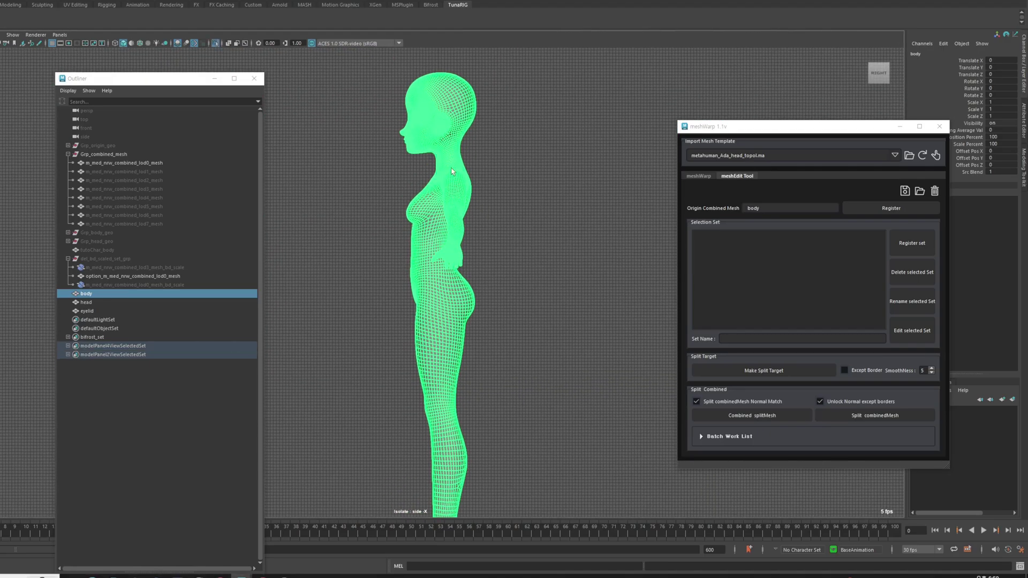
# Switch the body mesh to vertex mode in the side view and lasso-select all head vertices above the upper neck.
pyautogui.moveTo(453, 147); pyautogui.dragTo(433, 147, button='right')
pyautogui.keyDown('alt'); pyautogui.moveTo(420, 132); pyautogui.dragTo(432, 240, button='middle'); pyautogui.keyUp('alt')
pyautogui.scroll(2, 432, 241)
pyautogui.scroll(8, 433, 241)
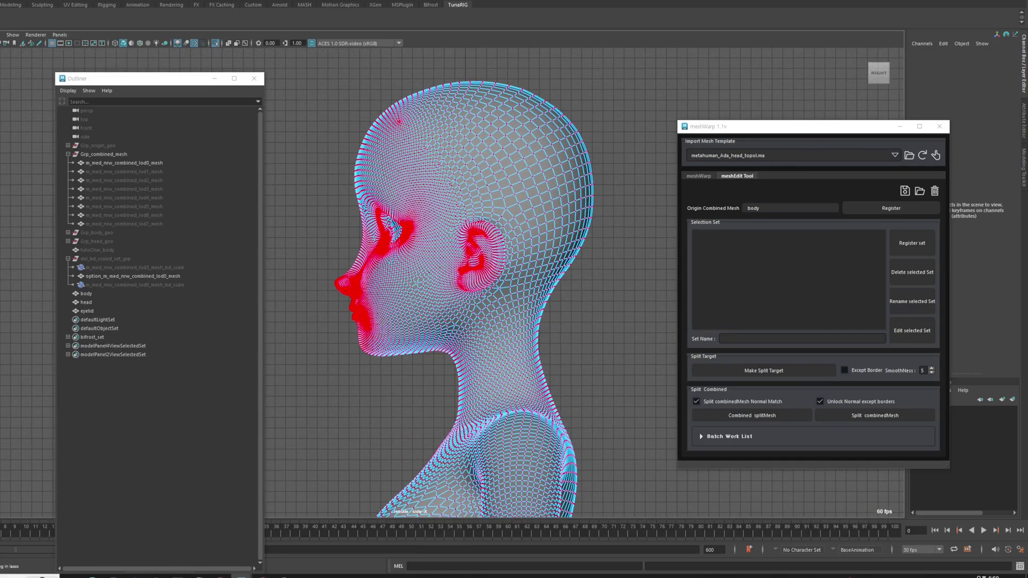
pyautogui.keyDown('alt'); pyautogui.moveTo(457, 258); pyautogui.dragTo(478, 280, button='middle'); pyautogui.keyUp('alt')
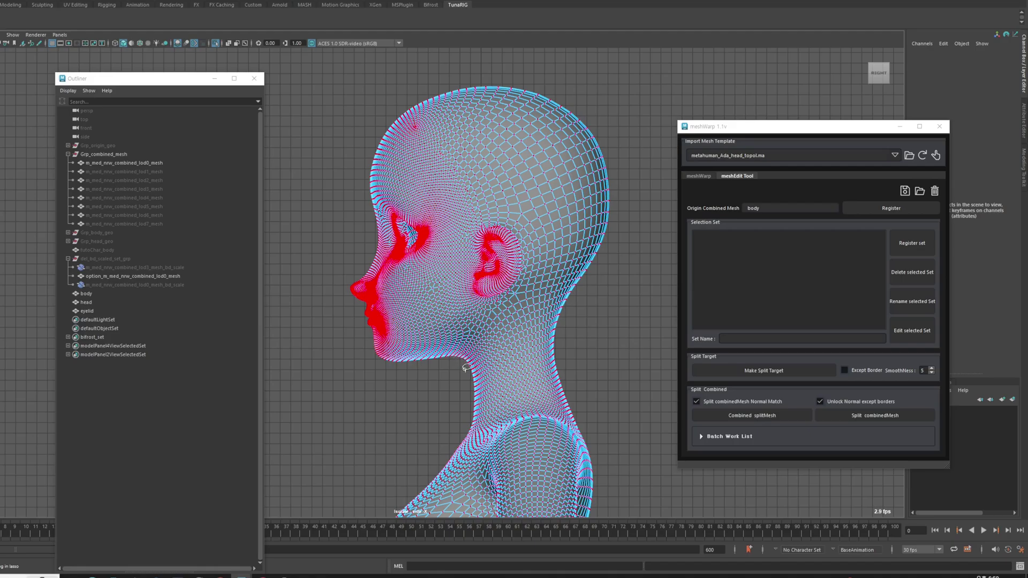
pyautogui.moveTo(452, 386)
pyautogui.mouseDown()
pyautogui.moveTo(316, 251)
pyautogui.moveTo(418, 64)
pyautogui.moveTo(621, 152)
pyautogui.moveTo(609, 256)
pyautogui.moveTo(569, 300)
pyautogui.moveTo(559, 328)
pyautogui.mouseUp()
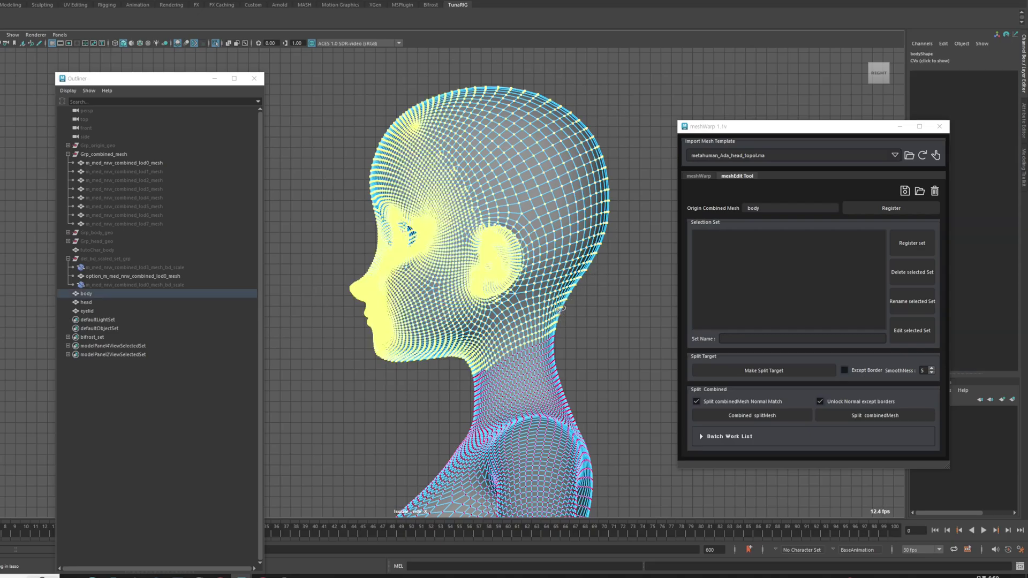
# Return to the perspective view, register the selected head vertices as a selection set named head_vtx_set, and clear the selection.
pyautogui.press('space')
pyautogui.press('space')
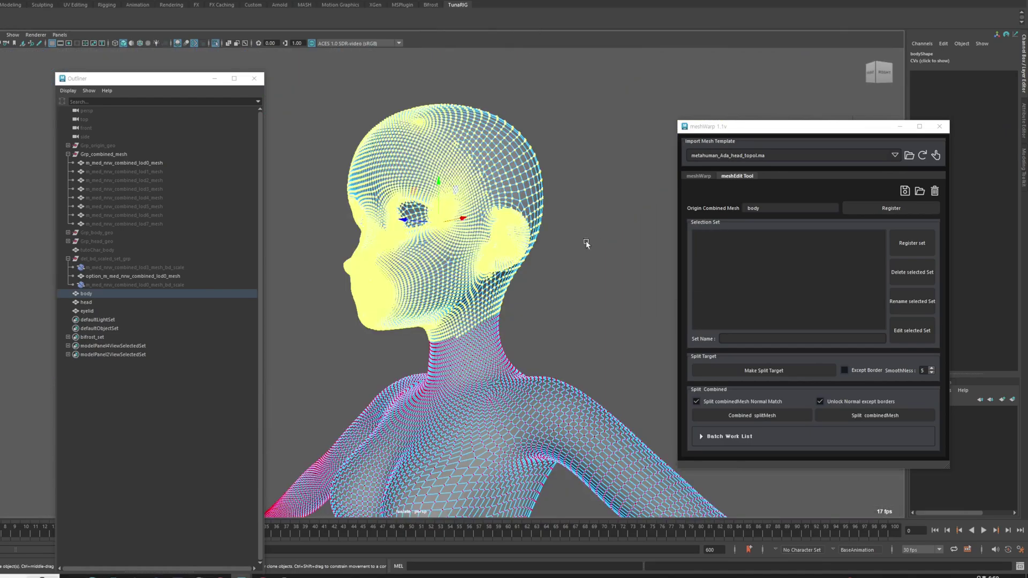
pyautogui.keyDown('alt'); pyautogui.moveTo(585, 240); pyautogui.dragTo(559, 241); pyautogui.keyUp('alt')
pyautogui.keyDown('alt'); pyautogui.moveTo(560, 241); pyautogui.dragTo(562, 211, button='middle'); pyautogui.keyUp('alt')
pyautogui.keyDown('alt'); pyautogui.moveTo(562, 211); pyautogui.dragTo(605, 225, button='right'); pyautogui.keyUp('alt')
pyautogui.click(742, 338)
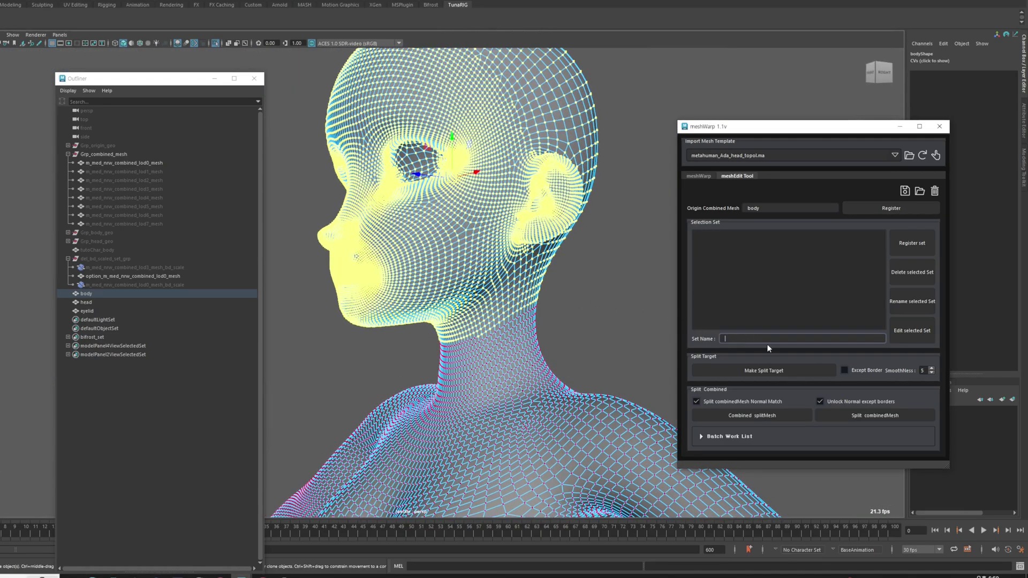
pyautogui.write('head_vtx_set')
pyautogui.click(908, 243)
pyautogui.click(589, 224)
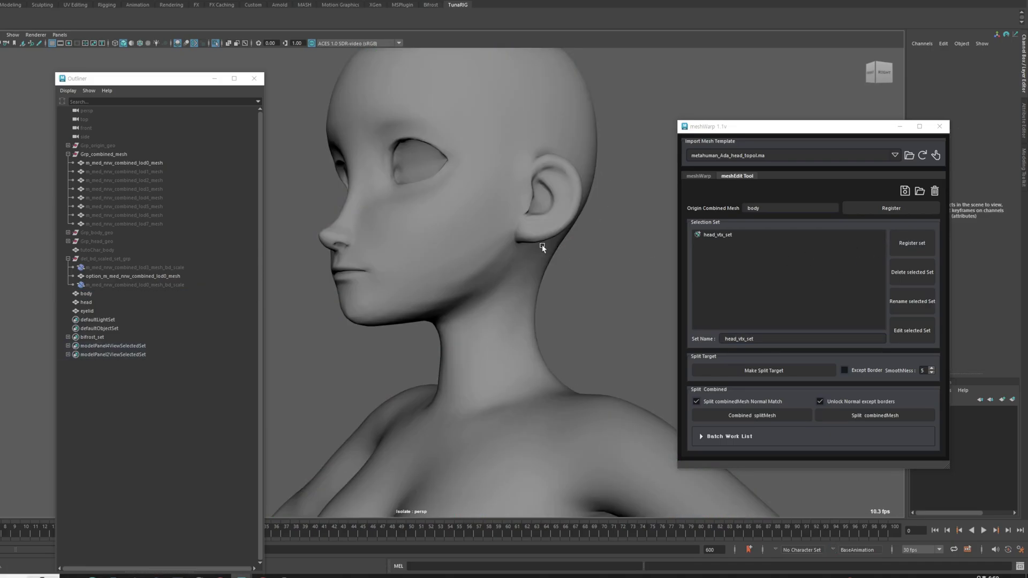
# Recall head_vtx_set on the body mesh and examine where its lower border falls on the neck.
pyautogui.click(527, 243)
pyautogui.click(717, 235)
pyautogui.keyDown('alt'); pyautogui.moveTo(524, 305); pyautogui.dragTo(426, 265); pyautogui.keyUp('alt')
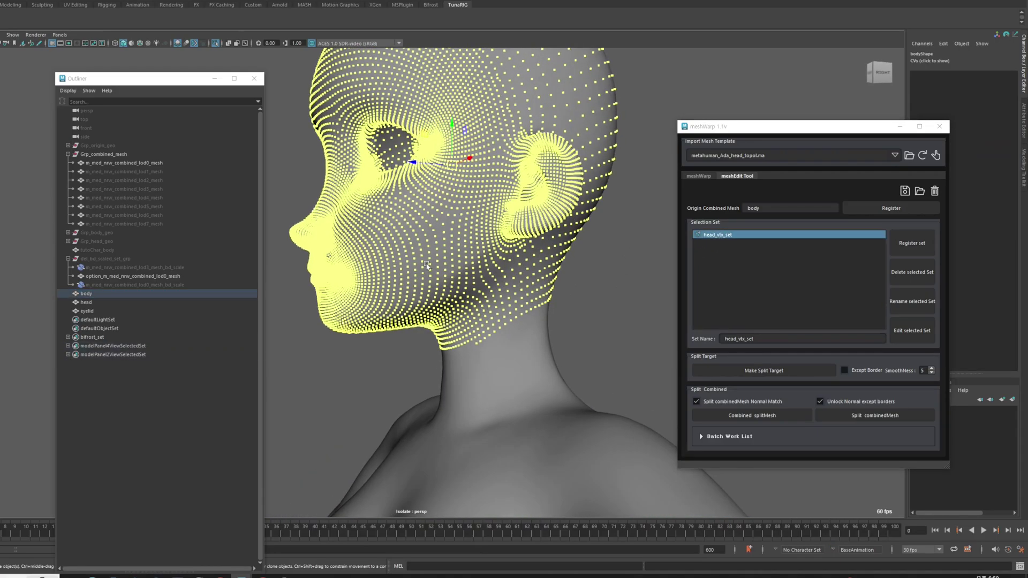
pyautogui.keyDown('alt'); pyautogui.moveTo(471, 124); pyautogui.dragTo(455, 127); pyautogui.keyUp('alt')
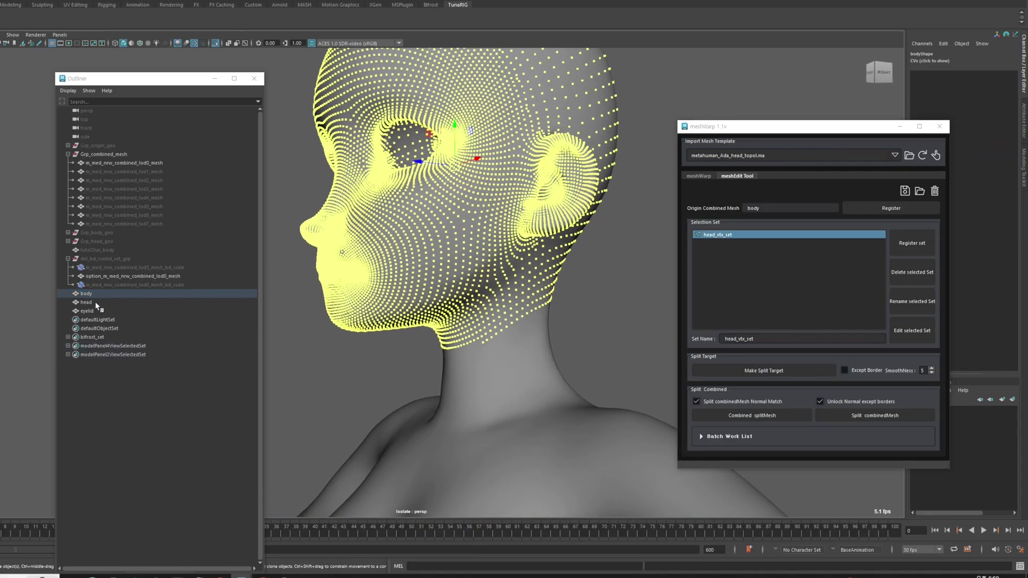
pyautogui.click(575, 326)
pyautogui.moveTo(575, 327)
pyautogui.keyDown('alt'); pyautogui.mouseDown()
pyautogui.moveTo(574, 338)
pyautogui.moveTo(628, 340)
pyautogui.moveTo(592, 342)
pyautogui.moveTo(567, 307)
pyautogui.moveTo(615, 312)
pyautogui.moveTo(538, 332)
pyautogui.moveTo(567, 334)
pyautogui.mouseUp(); pyautogui.keyUp('alt')
pyautogui.click(538, 332)
pyautogui.click(608, 322)
pyautogui.keyDown('alt'); pyautogui.moveTo(583, 367); pyautogui.dragTo(569, 219, button='middle'); pyautogui.keyUp('alt')
pyautogui.keyDown('alt'); pyautogui.moveTo(569, 219); pyautogui.dragTo(431, 231); pyautogui.keyUp('alt')
pyautogui.scroll(-4, 451, 305)
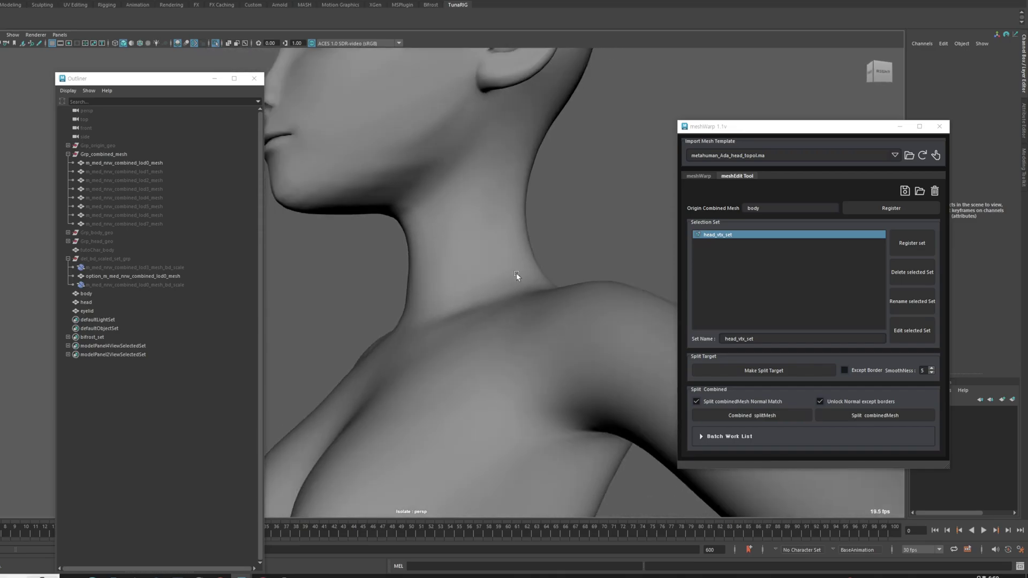
# Recall the head_vtx_set vertices and grow the selection down to the base of the neck.
pyautogui.click(713, 236)
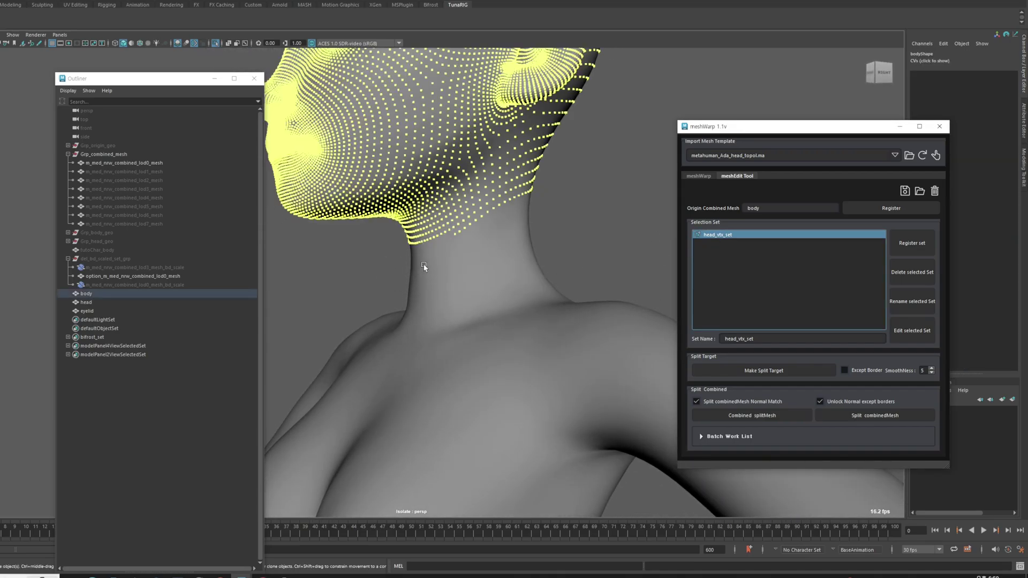
pyautogui.keyDown('alt'); pyautogui.moveTo(475, 289); pyautogui.dragTo(479, 297, button='middle'); pyautogui.keyUp('alt')
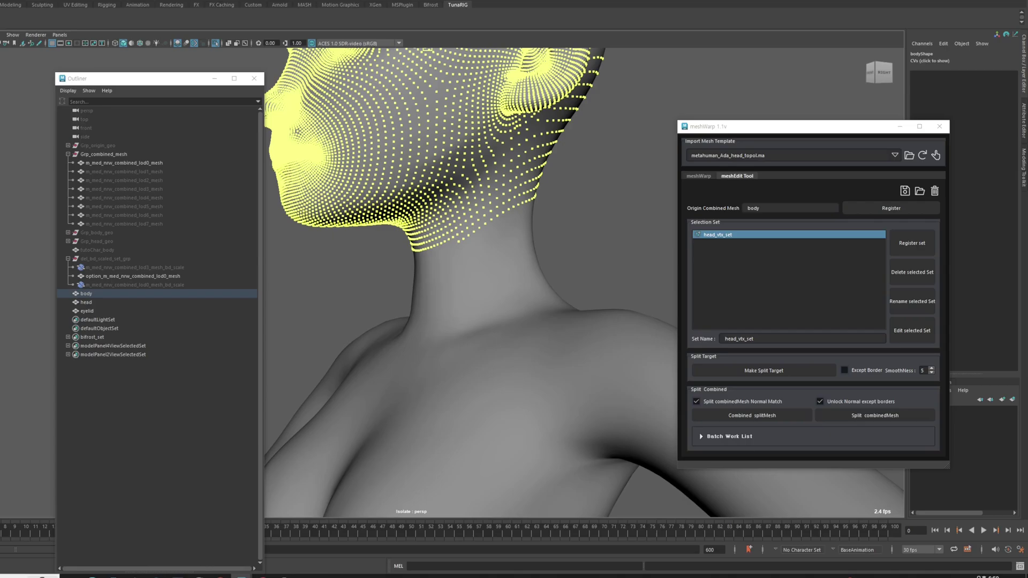
pyautogui.click(5, 1)
pyautogui.click(23, 53)
pyautogui.hotkey('shift', '.')
pyautogui.hotkey('shift', '.')
pyautogui.hotkey('shift', '.')
pyautogui.hotkey('shift', '.')
pyautogui.hotkey('shift', '.')
pyautogui.hotkey('shift', '.')
pyautogui.hotkey('shift', '.')
pyautogui.hotkey('shift', '.')
pyautogui.hotkey('shift', '.')
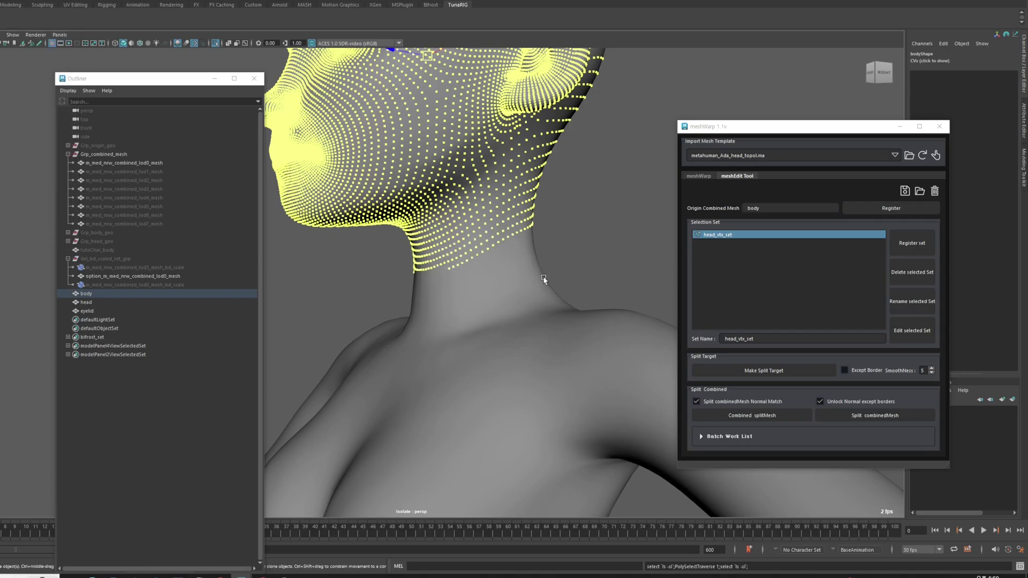
pyautogui.press('>')
pyautogui.press('>')
pyautogui.press('>')
pyautogui.press('>')
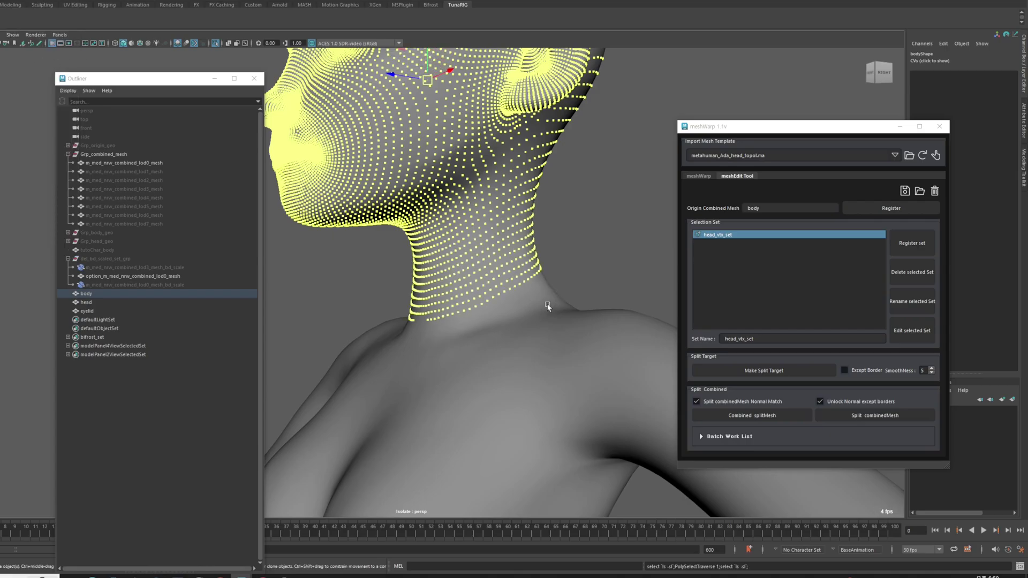
# Update head_vtx_set with the enlarged vertex selection, return the body mesh to object mode, and choose the set again.
pyautogui.moveTo(544, 289)
pyautogui.keyDown('alt'); pyautogui.mouseDown()
pyautogui.moveTo(522, 283)
pyautogui.moveTo(580, 291)
pyautogui.moveTo(529, 298)
pyautogui.mouseUp(); pyautogui.keyUp('alt')
pyautogui.scroll(2, 529, 297)
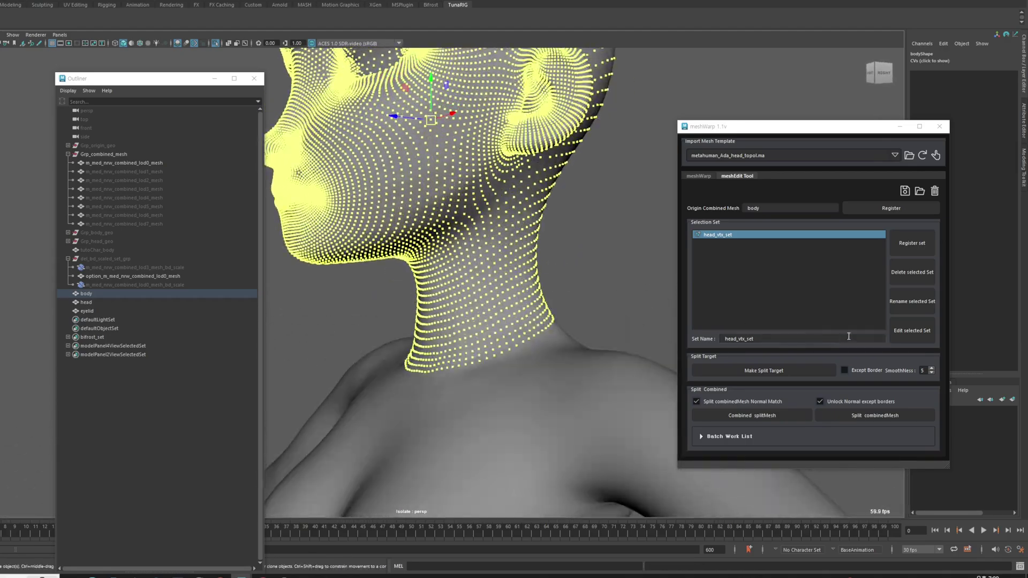
pyautogui.click(901, 332)
pyautogui.moveTo(492, 225); pyautogui.dragTo(638, 284, button='right')
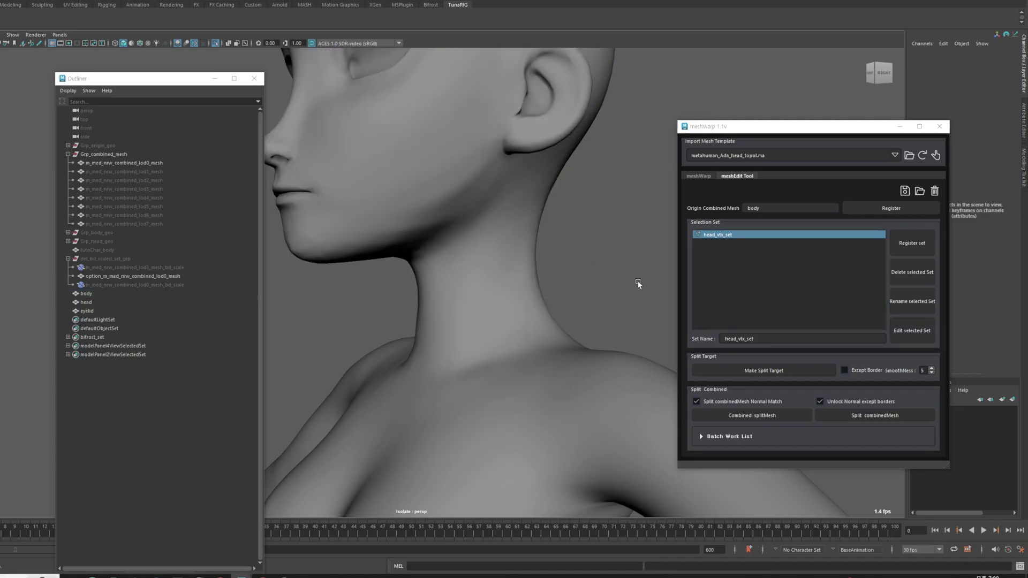
pyautogui.click(718, 236)
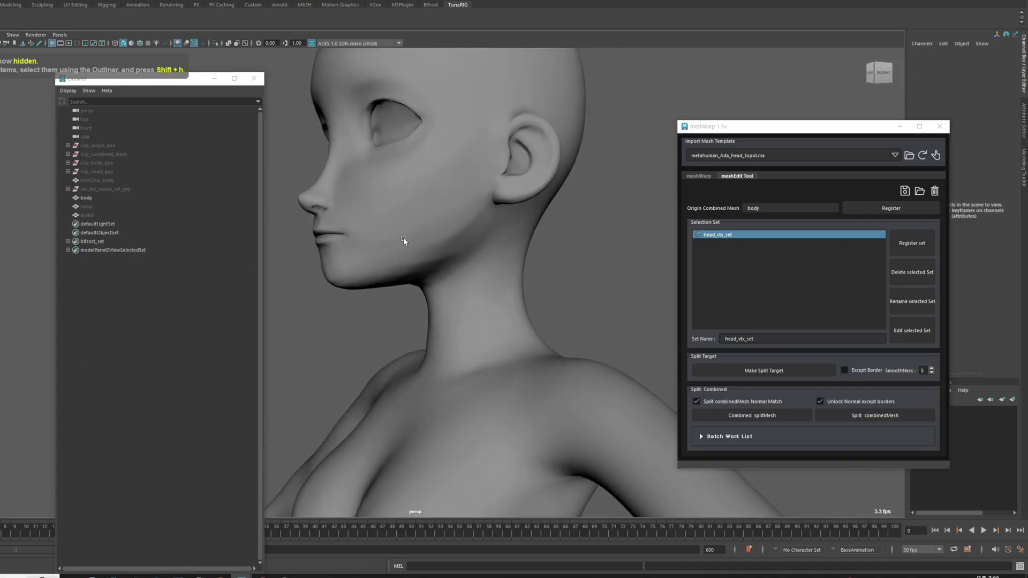
# Make a split target from the hidden head mesh using head_vtx_set with SmoothNess 10, and close the Tool Settings window.
pyautogui.keyDown('alt'); pyautogui.moveTo(403, 240); pyautogui.dragTo(495, 299); pyautogui.keyUp('alt')
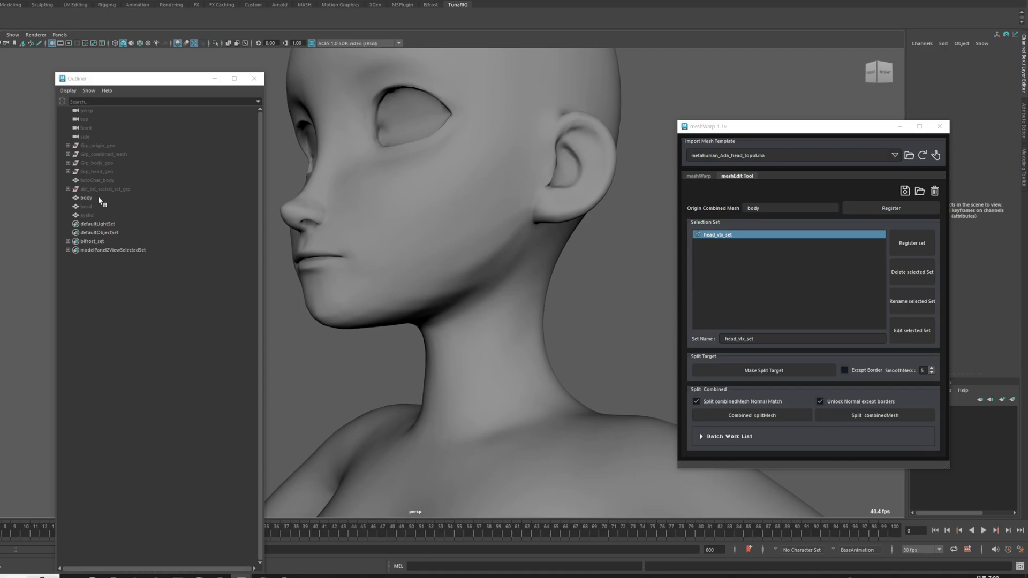
pyautogui.click(91, 206)
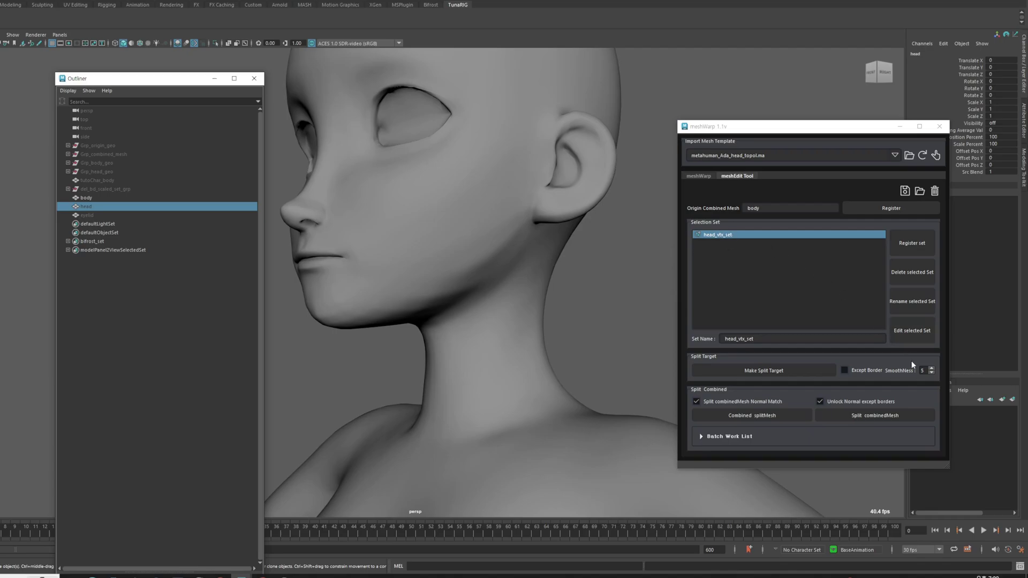
pyautogui.click(932, 368)
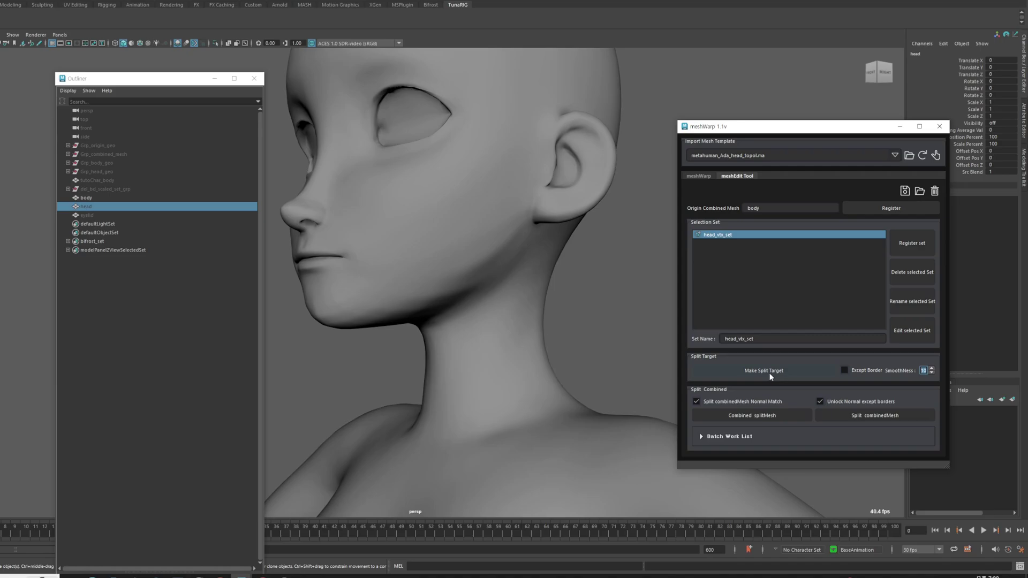
pyautogui.keyDown('alt'); pyautogui.moveTo(653, 327); pyautogui.dragTo(602, 339); pyautogui.keyUp('alt')
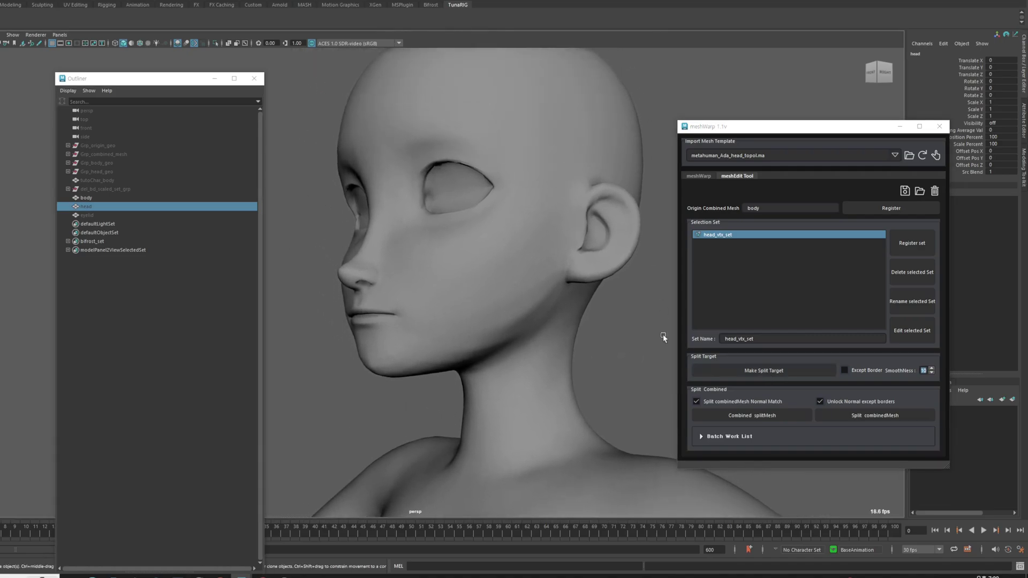
pyautogui.click(781, 370)
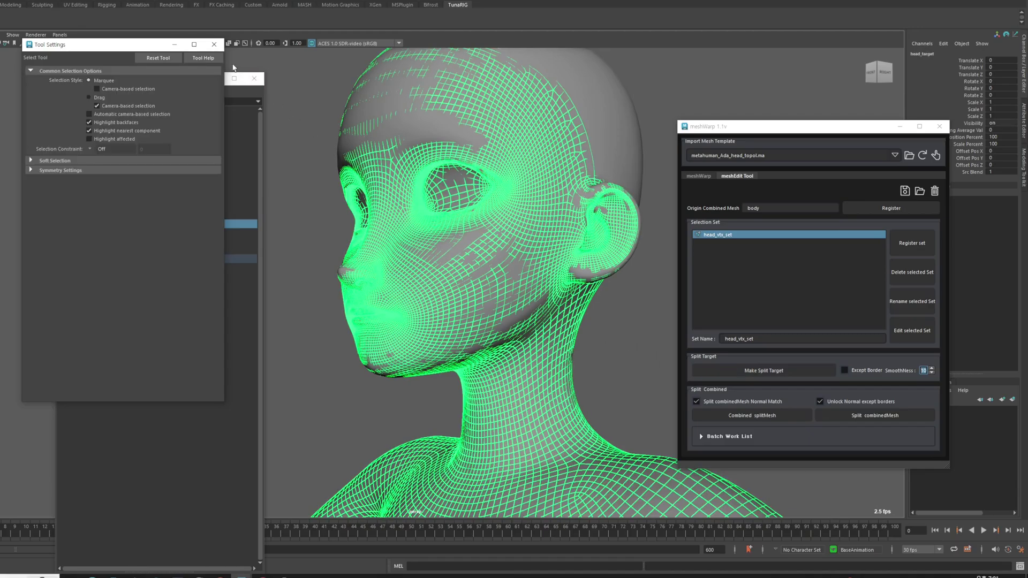
pyautogui.click(213, 44)
pyautogui.click(294, 244)
# Isolate head_target and examine its head shape and neck transition from several angles.
pyautogui.click(127, 224)
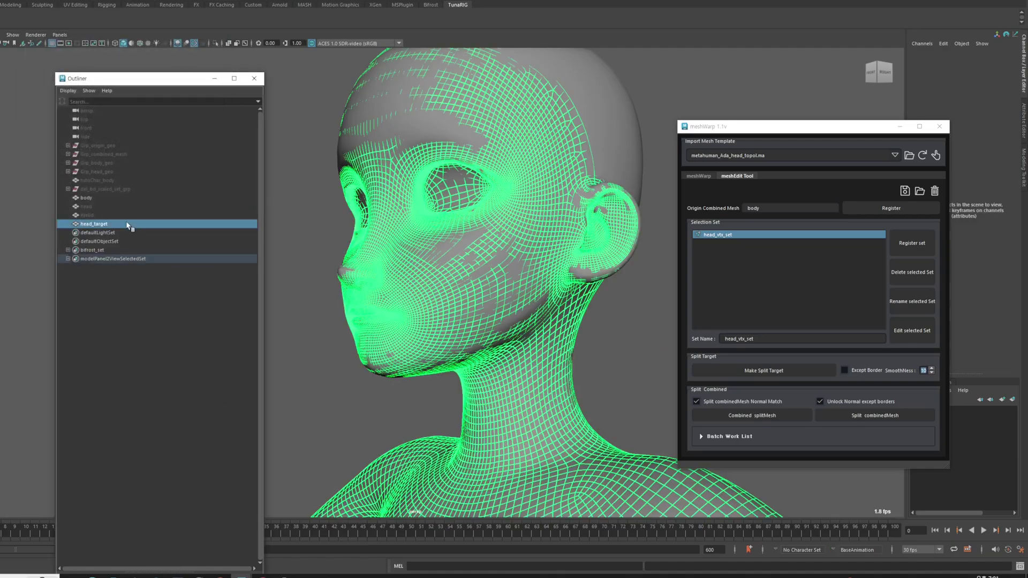
pyautogui.hotkey('ctrl', '1')
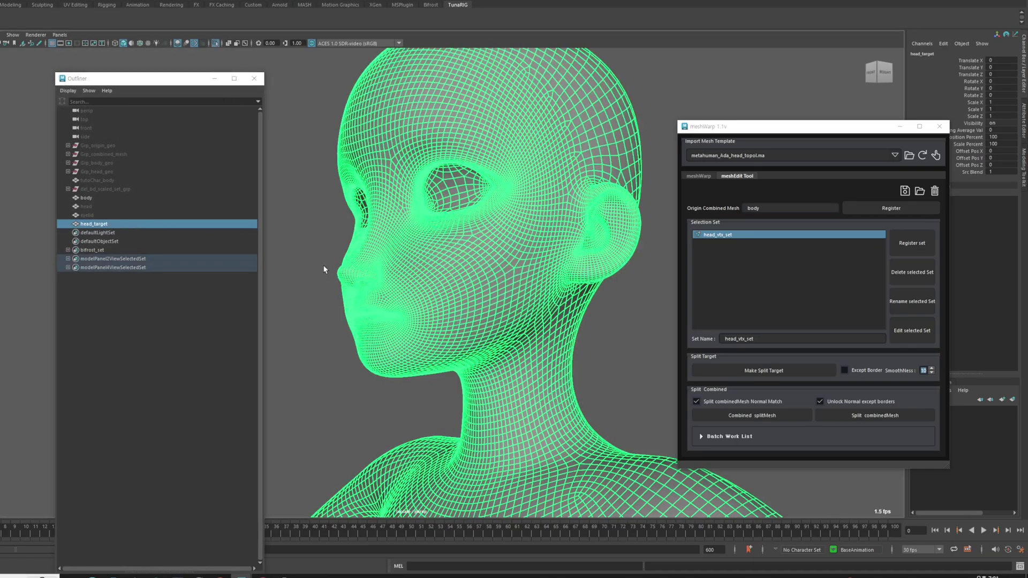
pyautogui.click(348, 368)
pyautogui.keyDown('alt'); pyautogui.moveTo(483, 372); pyautogui.dragTo(466, 366); pyautogui.keyUp('alt')
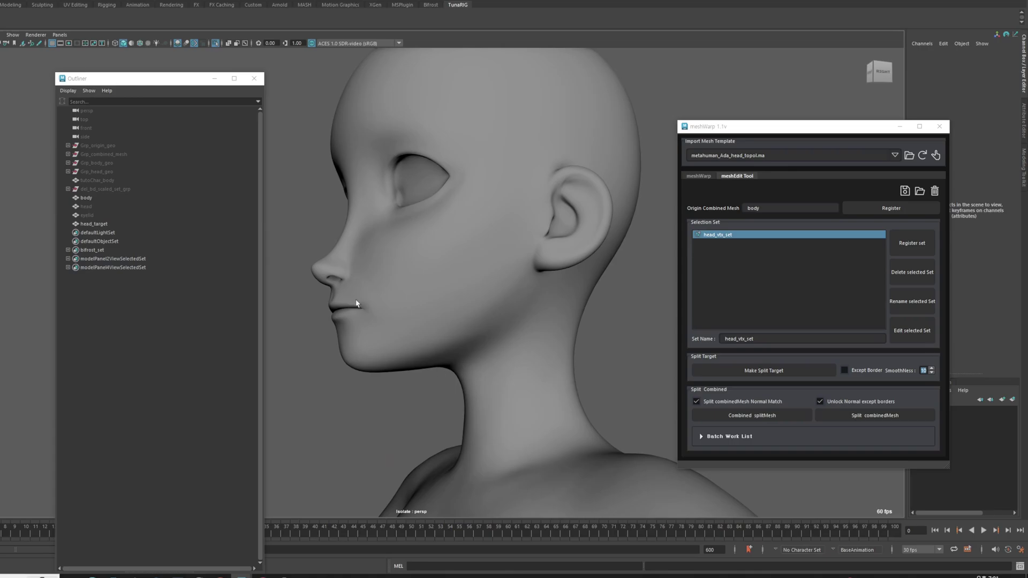
pyautogui.keyDown('alt'); pyautogui.moveTo(356, 303); pyautogui.dragTo(360, 389); pyautogui.keyUp('alt')
pyautogui.keyDown('alt'); pyautogui.moveTo(359, 295); pyautogui.dragTo(471, 316); pyautogui.keyUp('alt')
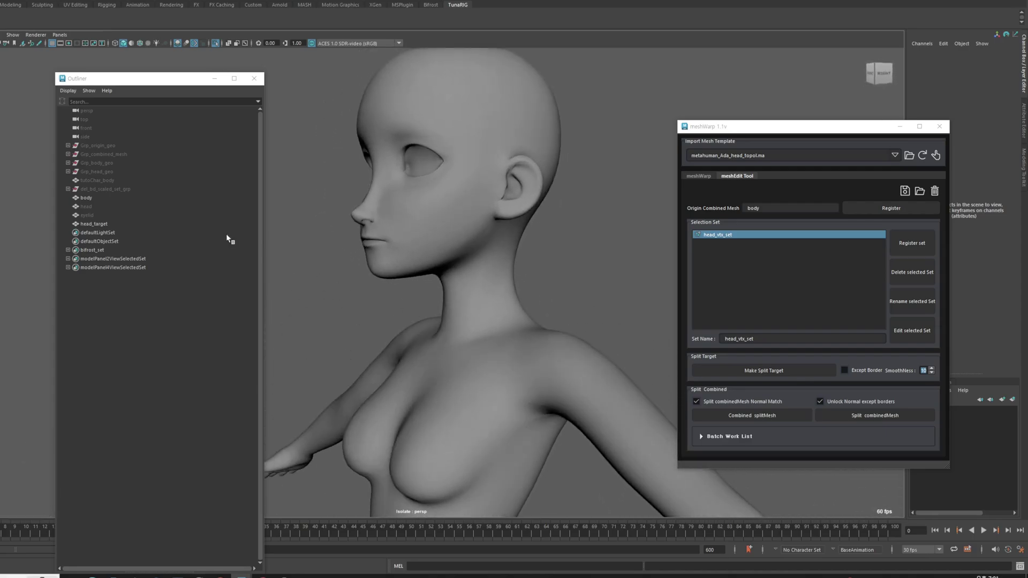
# Select body and head_target together and compare the two meshes around the head and neck.
pyautogui.click(107, 198)
pyautogui.keyDown('ctrl'); pyautogui.click(107, 224); pyautogui.keyUp('ctrl')
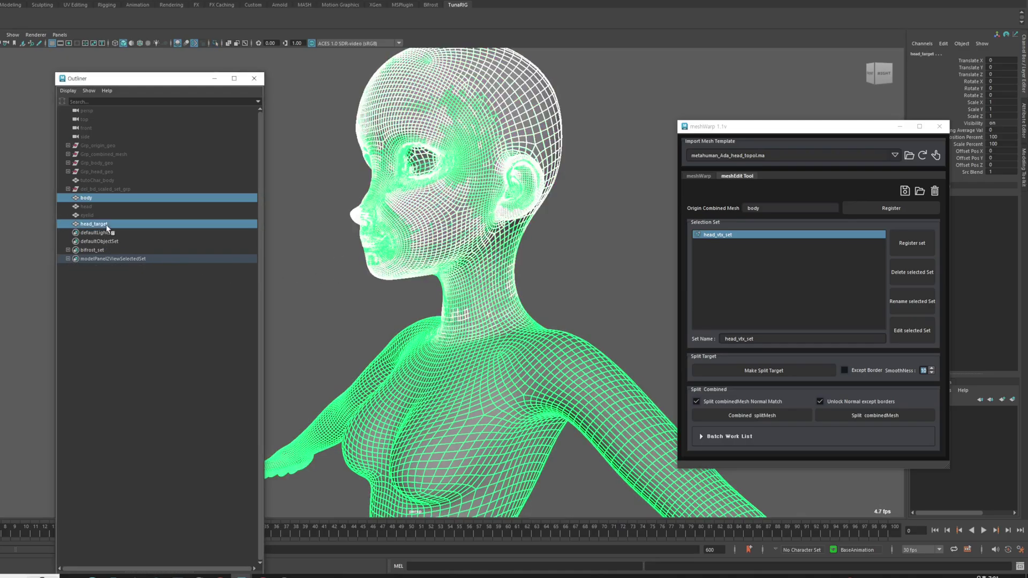
pyautogui.keyDown('alt'); pyautogui.moveTo(446, 290); pyautogui.dragTo(552, 293); pyautogui.keyUp('alt')
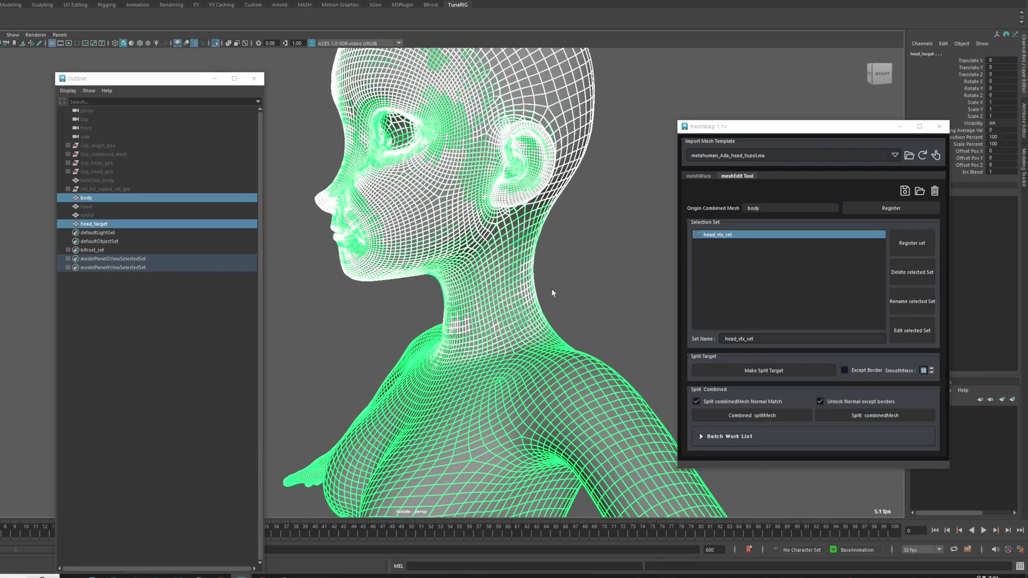
pyautogui.keyDown('alt'); pyautogui.moveTo(479, 285); pyautogui.dragTo(491, 287); pyautogui.keyUp('alt')
pyautogui.hotkey('ctrl', '1')
pyautogui.keyDown('alt'); pyautogui.moveTo(551, 272); pyautogui.dragTo(567, 271); pyautogui.keyUp('alt')
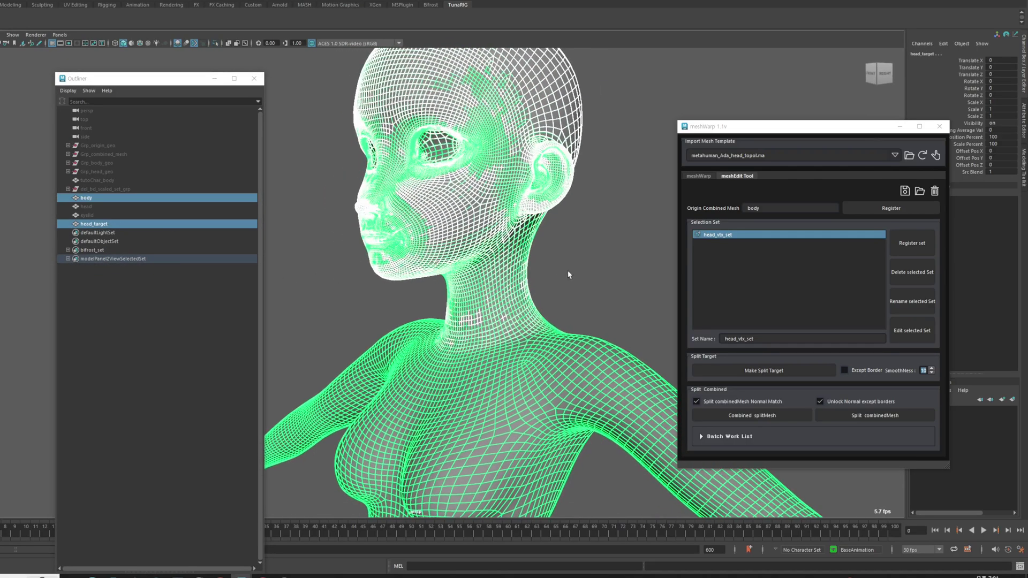
# Hide the body mesh so that only head_target stays shown.
pyautogui.click(567, 271)
pyautogui.click(105, 222)
pyautogui.click(112, 198)
pyautogui.hotkey('ctrl', 'h')
pyautogui.click(110, 224)
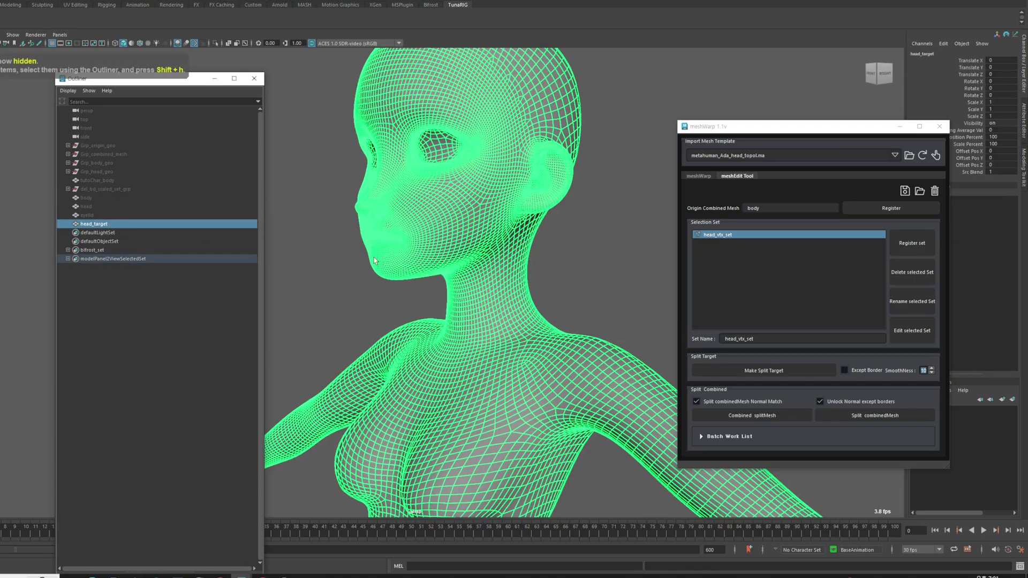
pyautogui.click(558, 252)
# Examine the face and eyelid area of head_target up close, both shaded and with its wireframe.
pyautogui.keyDown('alt'); pyautogui.moveTo(557, 252); pyautogui.dragTo(487, 307); pyautogui.keyUp('alt')
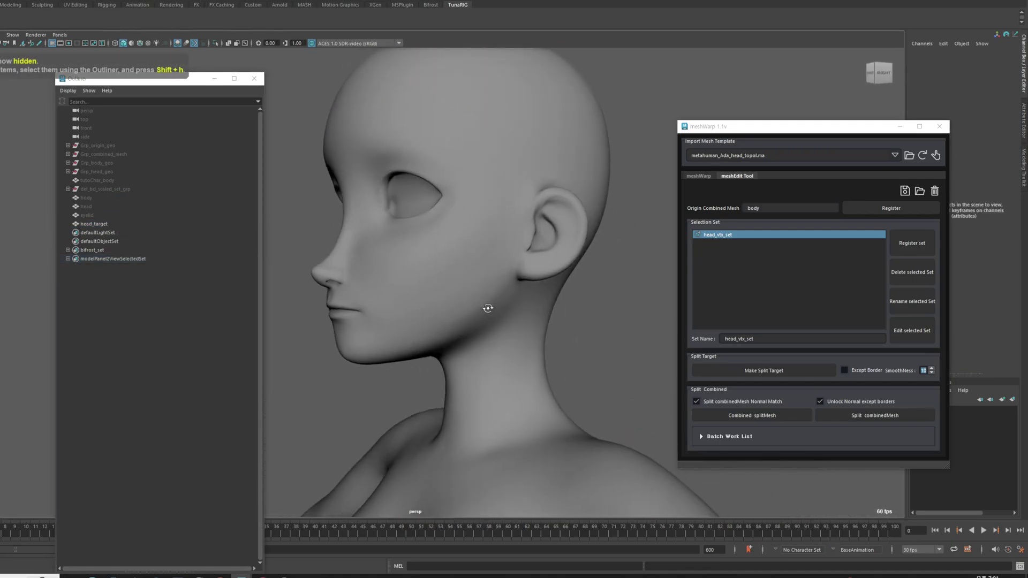
pyautogui.keyDown('alt'); pyautogui.moveTo(486, 307); pyautogui.dragTo(503, 326, button='right'); pyautogui.keyUp('alt')
pyautogui.keyDown('alt'); pyautogui.moveTo(503, 327); pyautogui.dragTo(494, 349); pyautogui.keyUp('alt')
pyautogui.keyDown('alt'); pyautogui.moveTo(358, 247); pyautogui.dragTo(406, 281); pyautogui.keyUp('alt')
pyautogui.keyDown('alt'); pyautogui.moveTo(473, 272); pyautogui.dragTo(424, 332, button='middle'); pyautogui.keyUp('alt')
pyautogui.keyDown('alt'); pyautogui.moveTo(425, 332); pyautogui.dragTo(541, 306, button='right'); pyautogui.keyUp('alt')
pyautogui.keyDown('alt'); pyautogui.moveTo(541, 306); pyautogui.dragTo(567, 231, button='middle'); pyautogui.keyUp('alt')
pyautogui.click(567, 231)
pyautogui.keyDown('alt'); pyautogui.moveTo(567, 232); pyautogui.dragTo(538, 258); pyautogui.keyUp('alt')
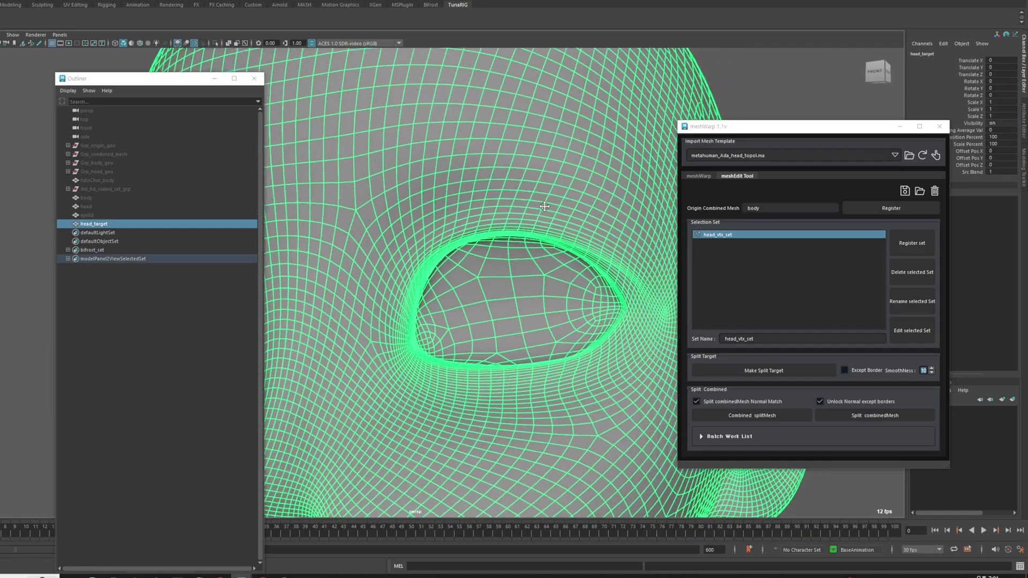
pyautogui.keyDown('alt'); pyautogui.moveTo(407, 235); pyautogui.dragTo(523, 232, button='right'); pyautogui.keyUp('alt')
pyautogui.keyDown('alt'); pyautogui.moveTo(591, 192); pyautogui.dragTo(509, 211, button='right'); pyautogui.keyUp('alt')
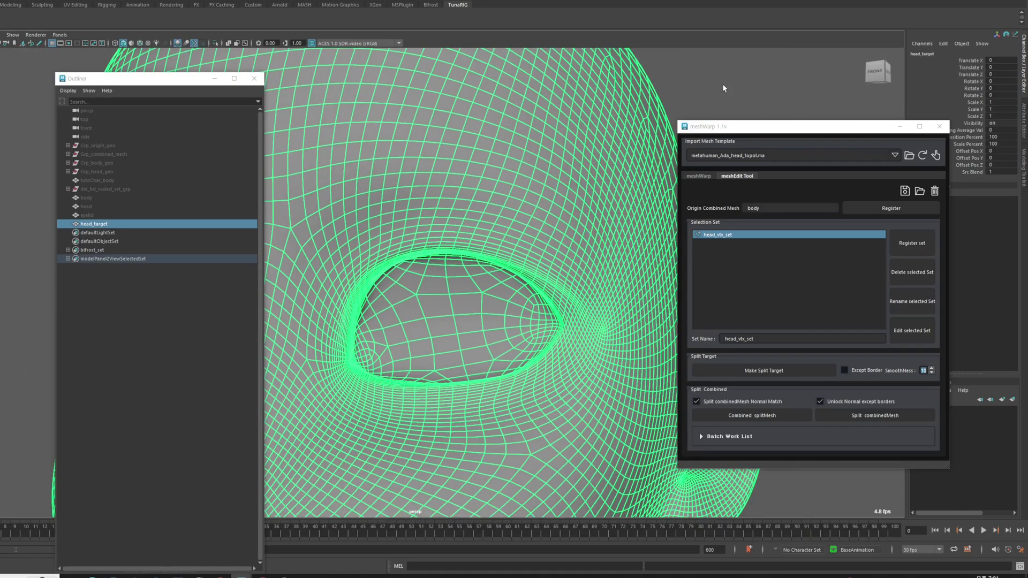
pyautogui.click(721, 84)
pyautogui.keyDown('alt'); pyautogui.moveTo(499, 229); pyautogui.dragTo(520, 229); pyautogui.keyUp('alt')
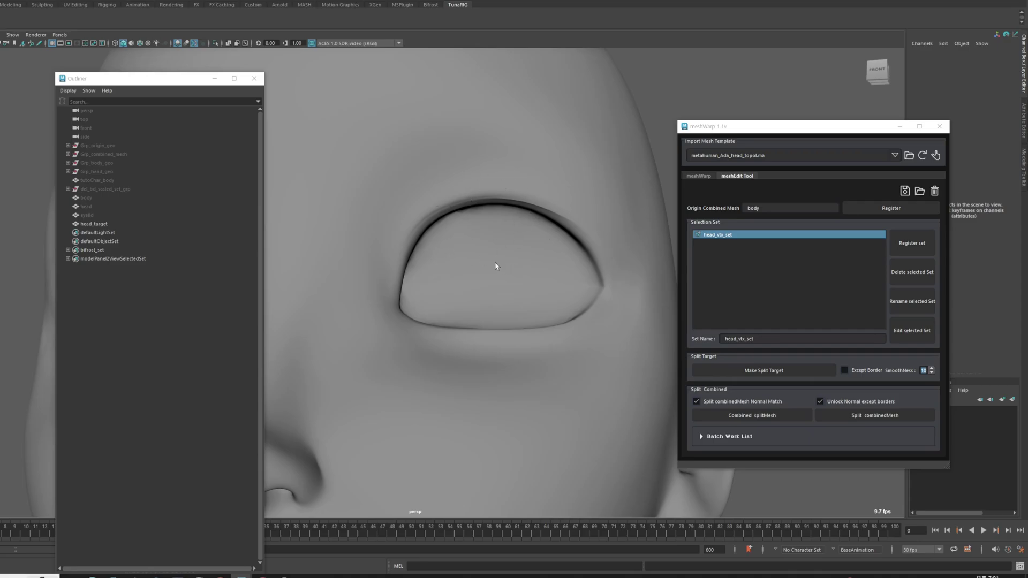
# Register head_target as the Origin Combined Mesh and clear the selection with the eye area in close view.
pyautogui.click(204, 224)
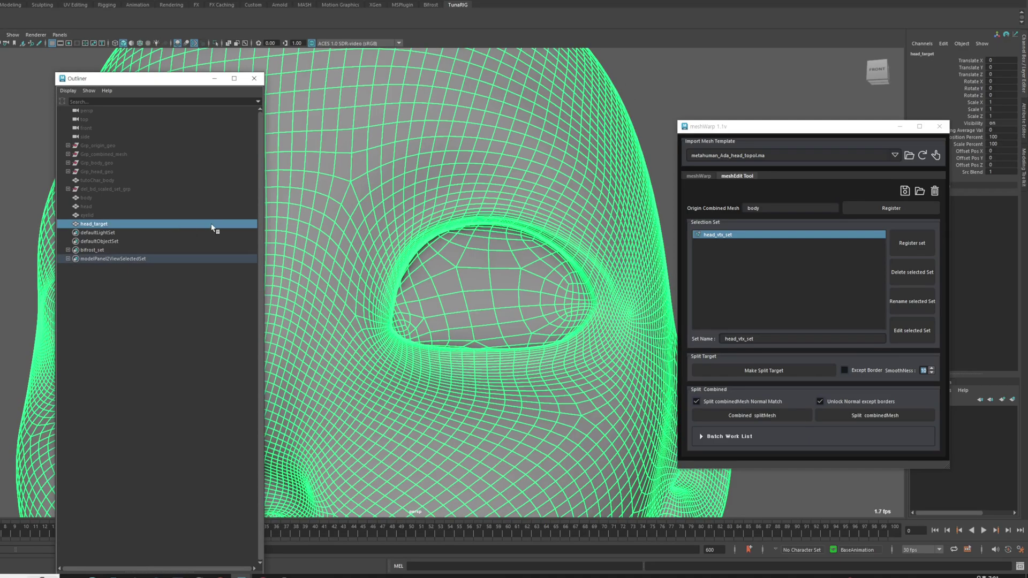
pyautogui.click(876, 204)
pyautogui.click(656, 103)
pyautogui.scroll(8, 588, 219)
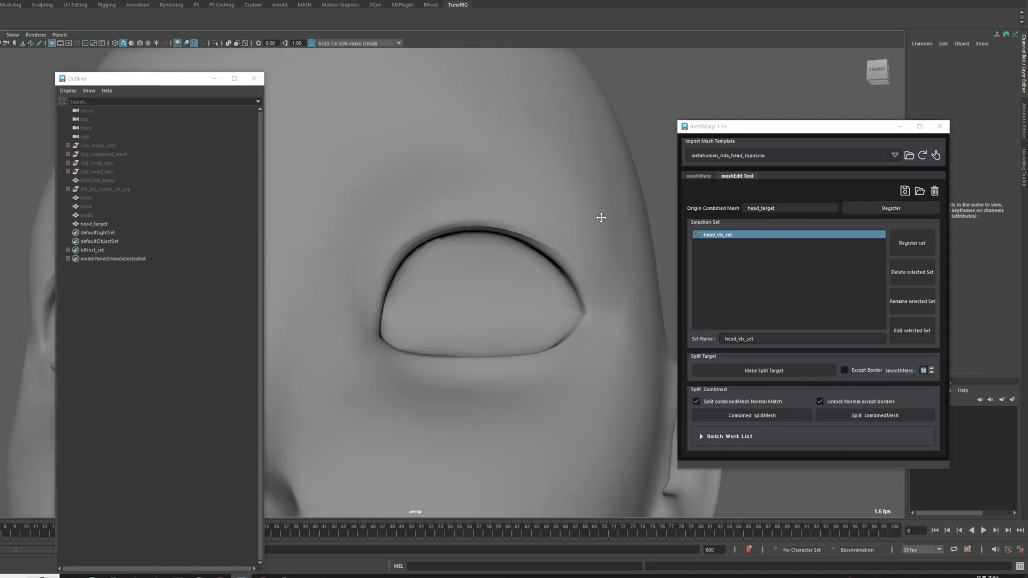
# Select vertices at the middle of the upper eyelid edge on both eyes of head_target with Object X symmetry.
pyautogui.moveTo(517, 208); pyautogui.dragTo(496, 204, button='right')
pyautogui.scroll(6, 548, 223)
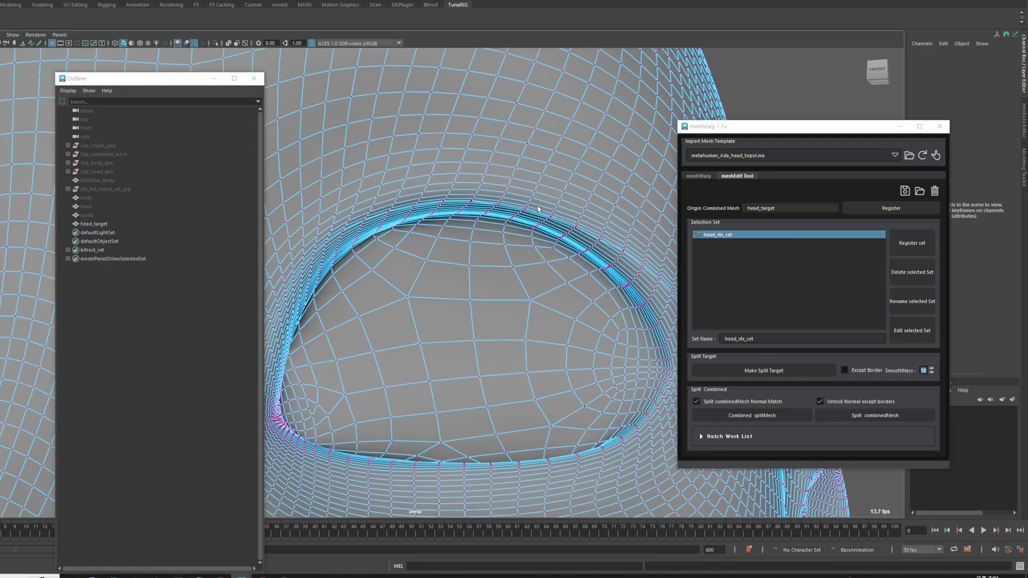
pyautogui.scroll(4, 487, 197)
pyautogui.click(504, 225)
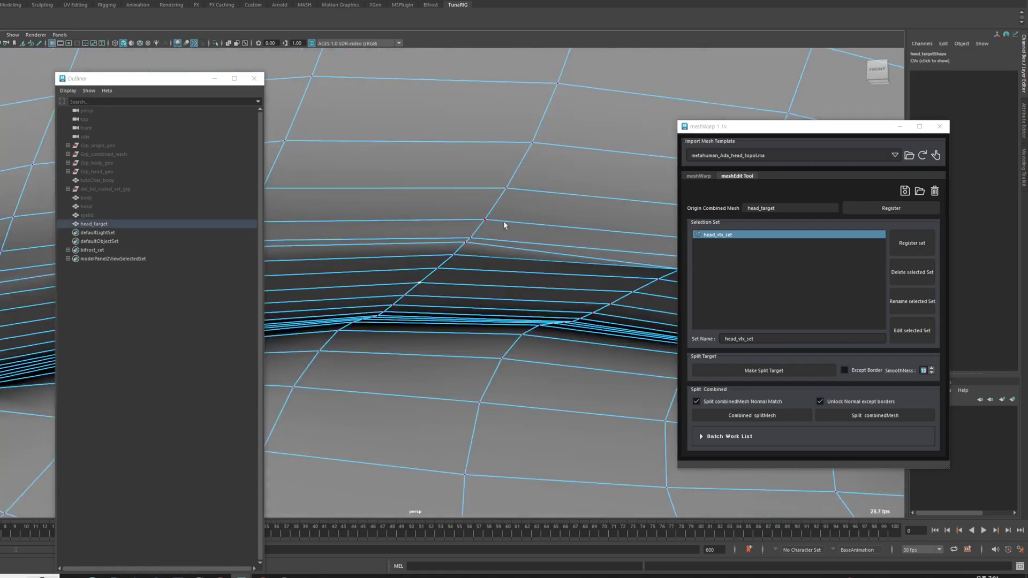
pyautogui.press('w')
pyautogui.scroll(-8, 427, 273)
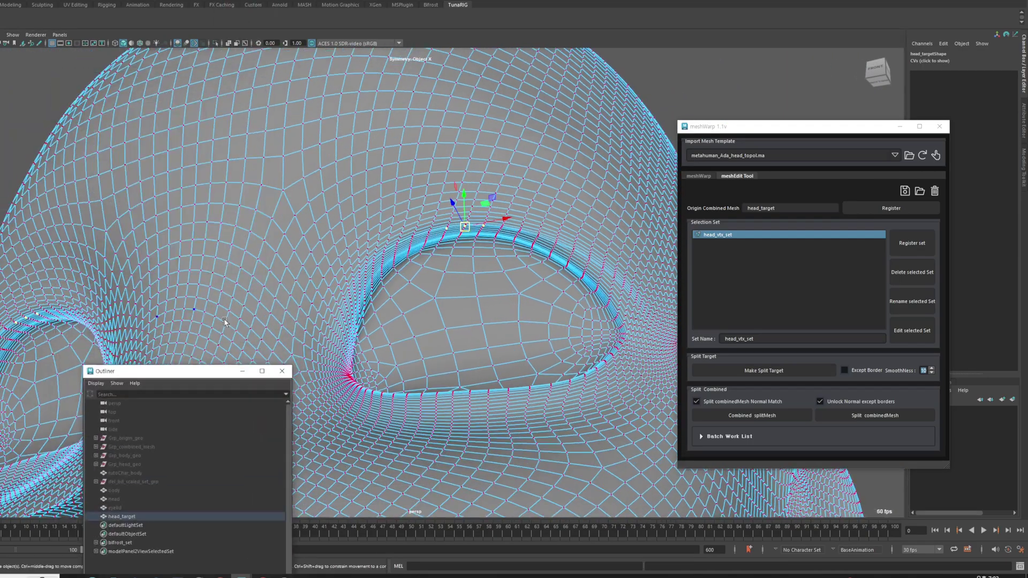
pyautogui.keyDown('alt'); pyautogui.moveTo(225, 321); pyautogui.dragTo(251, 316); pyautogui.keyUp('alt')
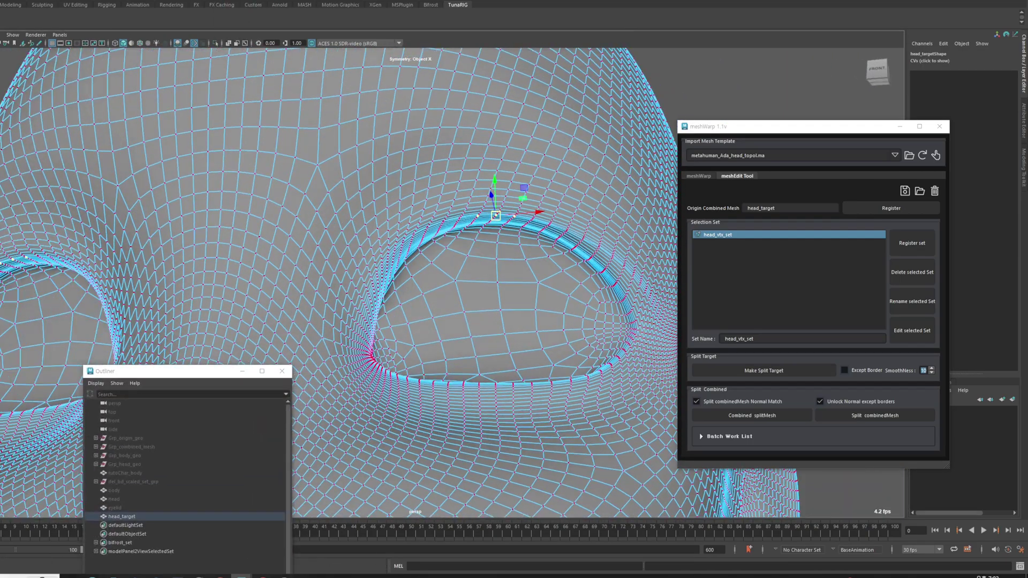
# Grow the eyelid vertex selection until it covers the full upper eyelid and the skin just above it on both eyes.
pyautogui.hotkey('shift', '.')
pyautogui.hotkey('shift', '.')
pyautogui.hotkey('shift', '.')
pyautogui.hotkey('shift', '.')
pyautogui.hotkey('shift', '.')
pyautogui.hotkey('shift', '.')
pyautogui.keyDown('alt'); pyautogui.moveTo(418, 268); pyautogui.dragTo(439, 273); pyautogui.keyUp('alt')
pyautogui.hotkey('shift', '.')
pyautogui.hotkey('shift', '.')
pyautogui.hotkey('shift', '.')
pyautogui.hotkey('shift', '.')
pyautogui.keyDown('alt'); pyautogui.moveTo(439, 273); pyautogui.dragTo(604, 248, button='right'); pyautogui.keyUp('alt')
pyautogui.keyDown('alt'); pyautogui.moveTo(604, 248); pyautogui.dragTo(525, 315); pyautogui.keyUp('alt')
pyautogui.keyDown('alt'); pyautogui.moveTo(525, 314); pyautogui.dragTo(338, 280, button='right'); pyautogui.keyUp('alt')
pyautogui.keyDown('alt'); pyautogui.moveTo(337, 280); pyautogui.dragTo(434, 266); pyautogui.keyUp('alt')
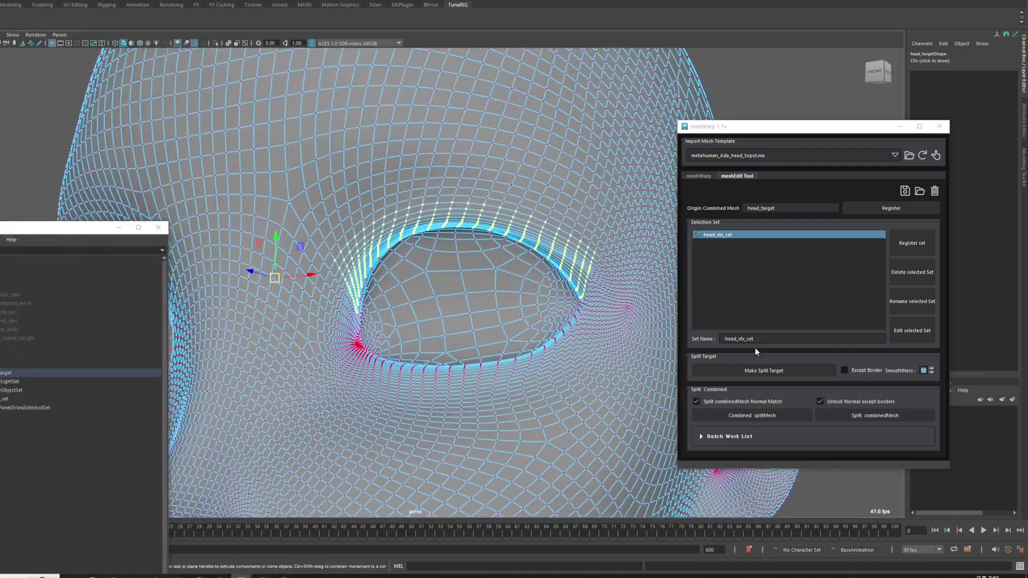
# Register the selected vertices as a selection set named eyelid_vtx_set and return to object mode.
pyautogui.moveTo(755, 338); pyautogui.dragTo(739, 338)
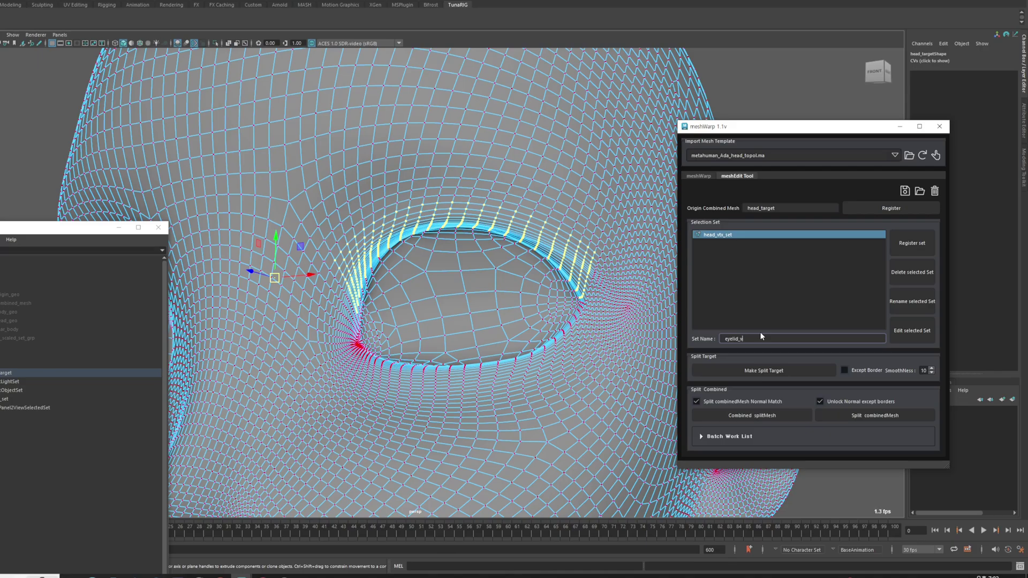
pyautogui.click(908, 245)
pyautogui.scroll(-5, 540, 217)
pyautogui.keyDown('alt'); pyautogui.moveTo(541, 217); pyautogui.dragTo(540, 214); pyautogui.keyUp('alt')
pyautogui.rightClick(540, 214)
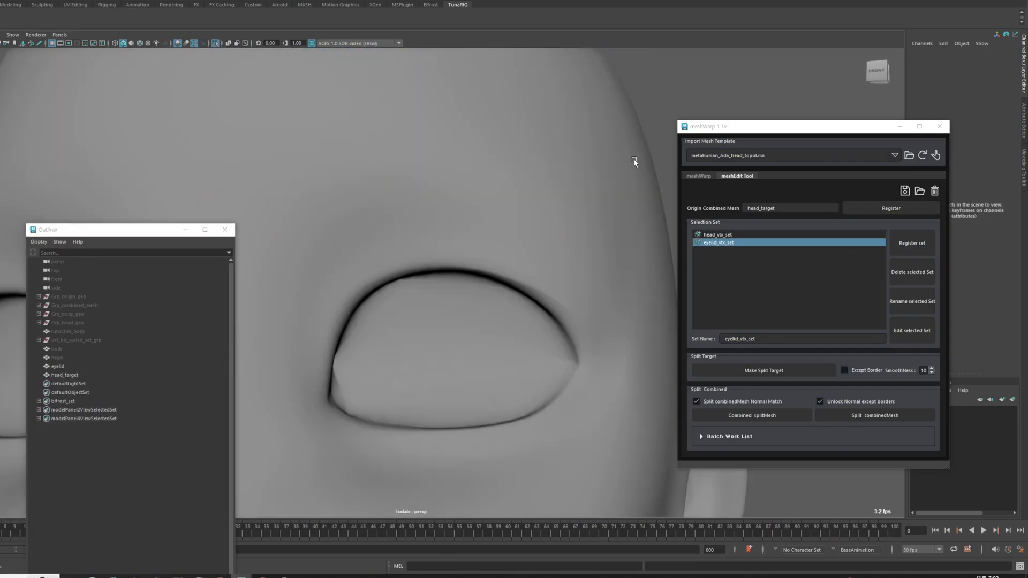
# Examine the isolated eyelid mesh around the eyes and hide the eyelid and head meshes.
pyautogui.keyDown('alt'); pyautogui.moveTo(552, 248); pyautogui.dragTo(522, 249); pyautogui.keyUp('alt')
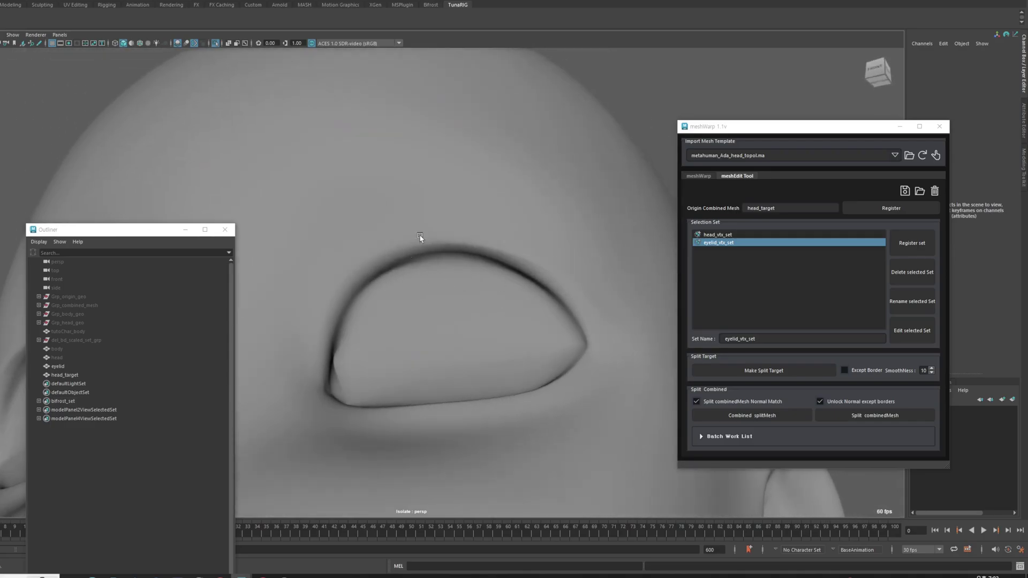
pyautogui.scroll(-5, 468, 301)
pyautogui.keyDown('alt'); pyautogui.moveTo(451, 304); pyautogui.dragTo(456, 281); pyautogui.keyUp('alt')
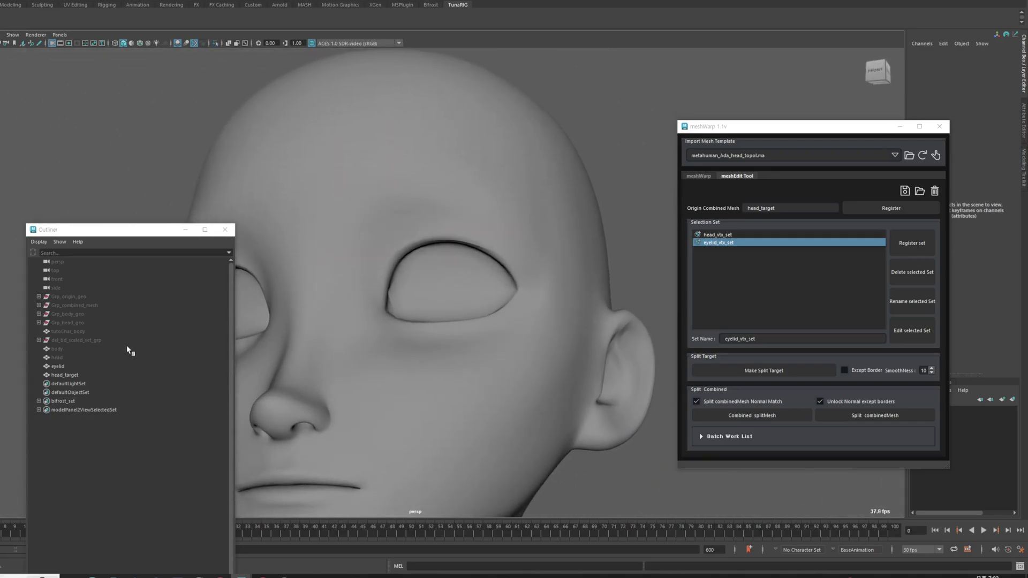
pyautogui.click(81, 367)
pyautogui.hotkey('ctrl', 'h')
pyautogui.click(67, 358)
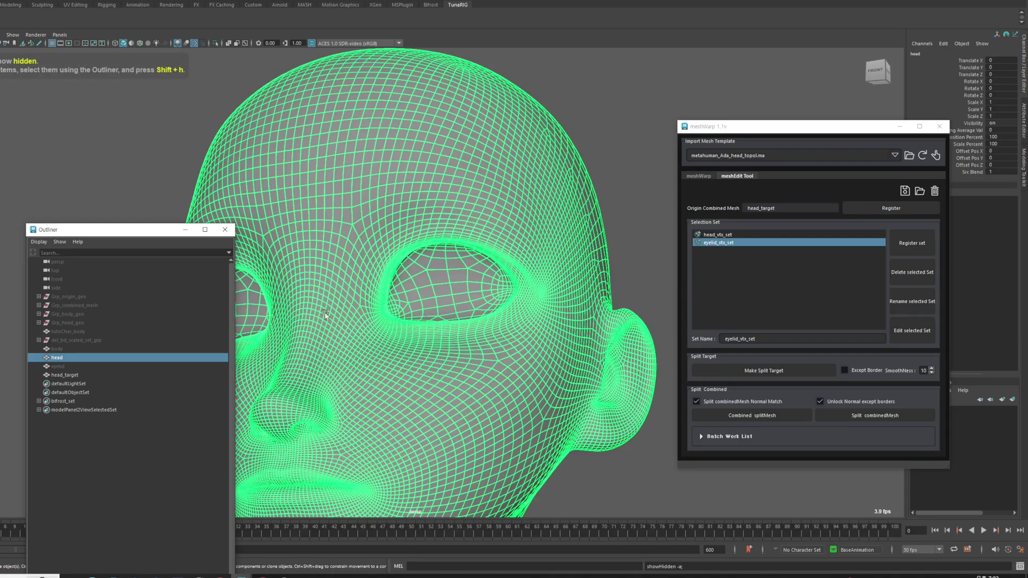
pyautogui.hotkey('ctrl', 'h')
# Make the split target from the eyelid mesh with eyelid_vtx_set and close the Tool Settings window.
pyautogui.click(66, 367)
pyautogui.scroll(8, 527, 350)
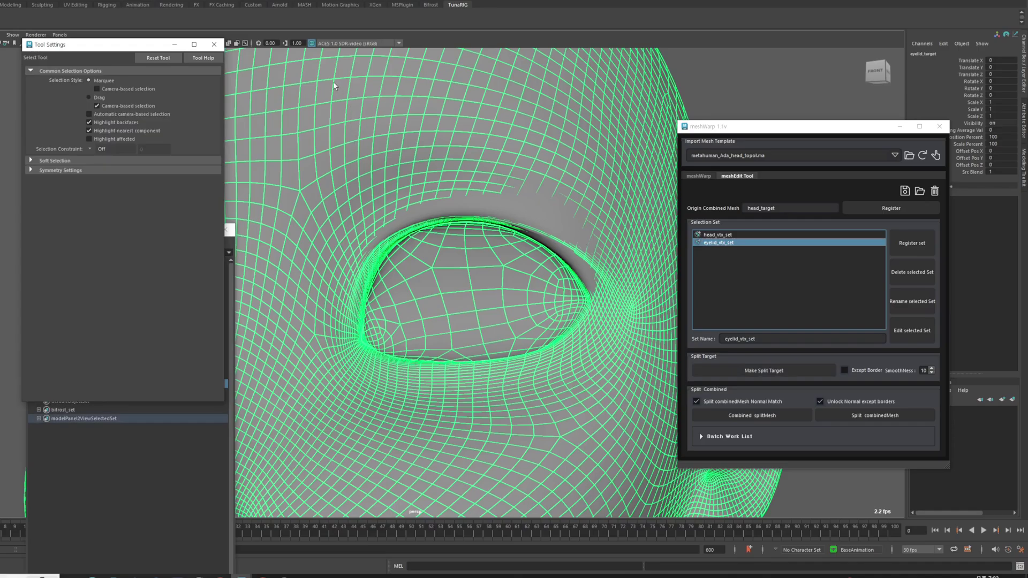
pyautogui.click(214, 45)
pyautogui.scroll(-2, 544, 306)
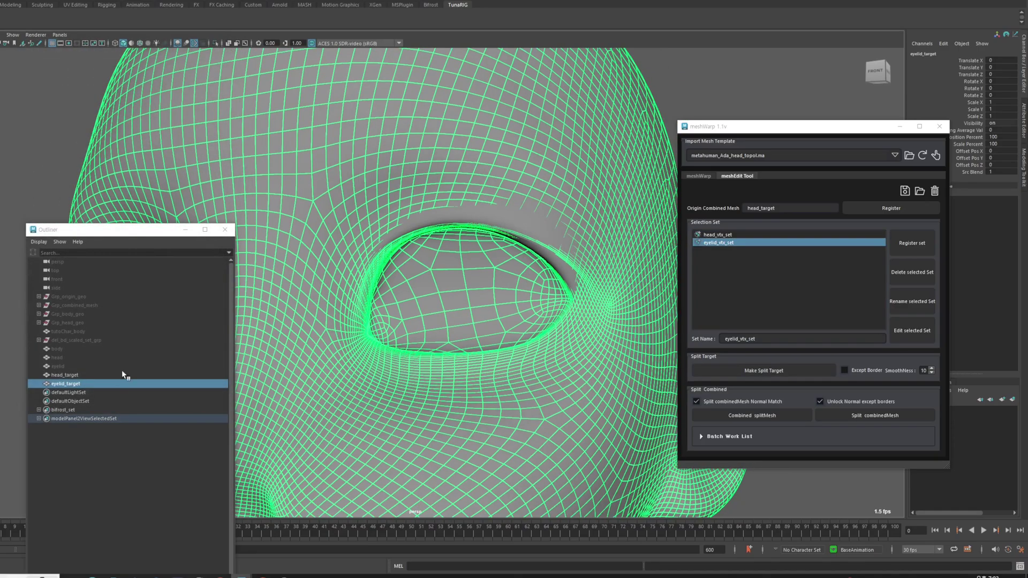
# Hide head_target and examine the eye area and whole face of eyelid_target.
pyautogui.click(84, 376)
pyautogui.hotkey('ctrl', 'h')
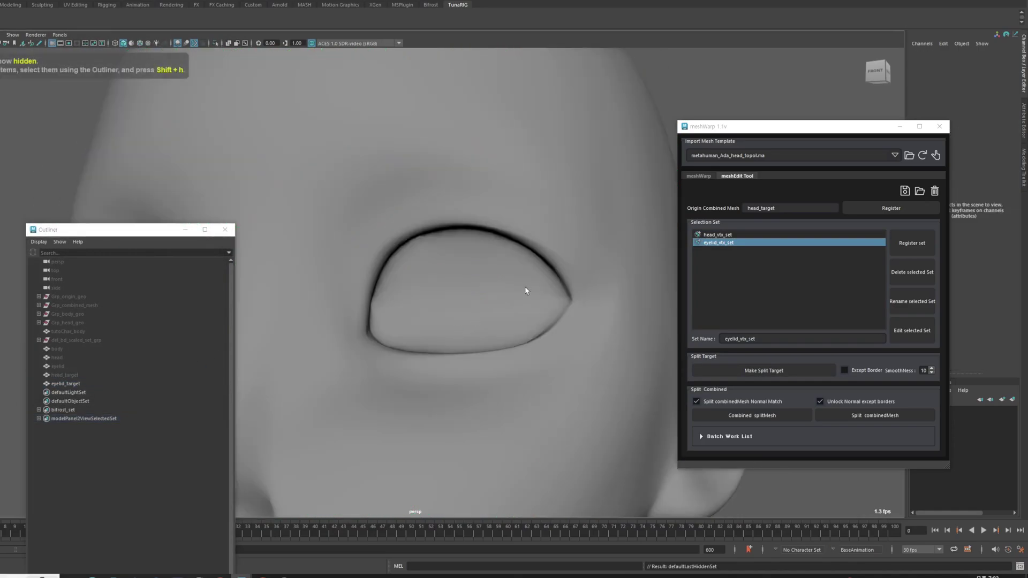
pyautogui.click(153, 382)
pyautogui.scroll(-6, 637, 146)
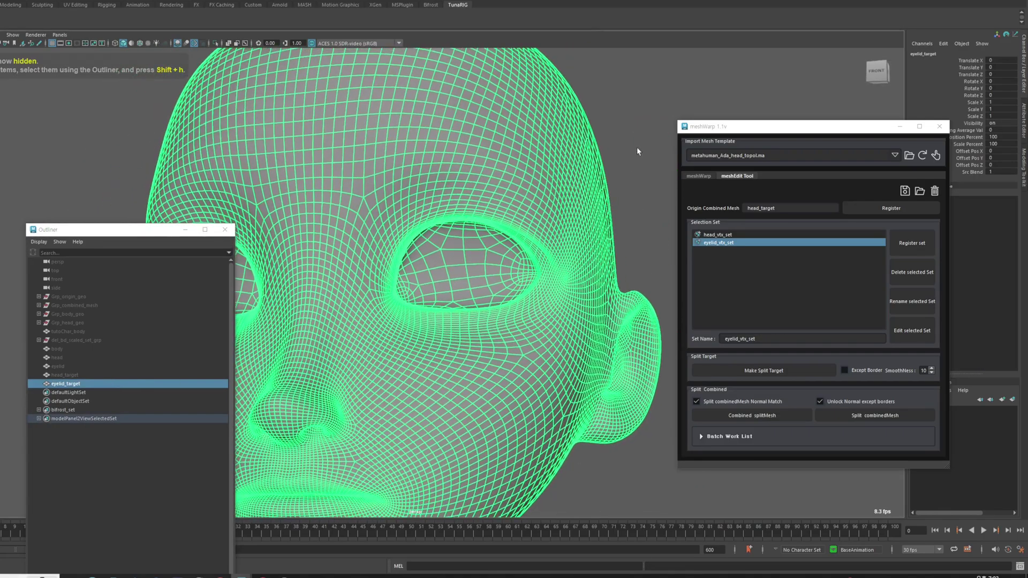
pyautogui.click(637, 147)
pyautogui.moveTo(502, 305)
pyautogui.keyDown('alt'); pyautogui.mouseDown()
pyautogui.moveTo(509, 296)
pyautogui.moveTo(502, 319)
pyautogui.moveTo(429, 242)
pyautogui.moveTo(481, 326)
pyautogui.moveTo(401, 330)
pyautogui.moveTo(502, 319)
pyautogui.moveTo(455, 341)
pyautogui.mouseUp(); pyautogui.keyUp('alt')
# Compare eyelid_target with the original character in Grp_origin_geo and hide the displayed meshes.
pyautogui.click(159, 297)
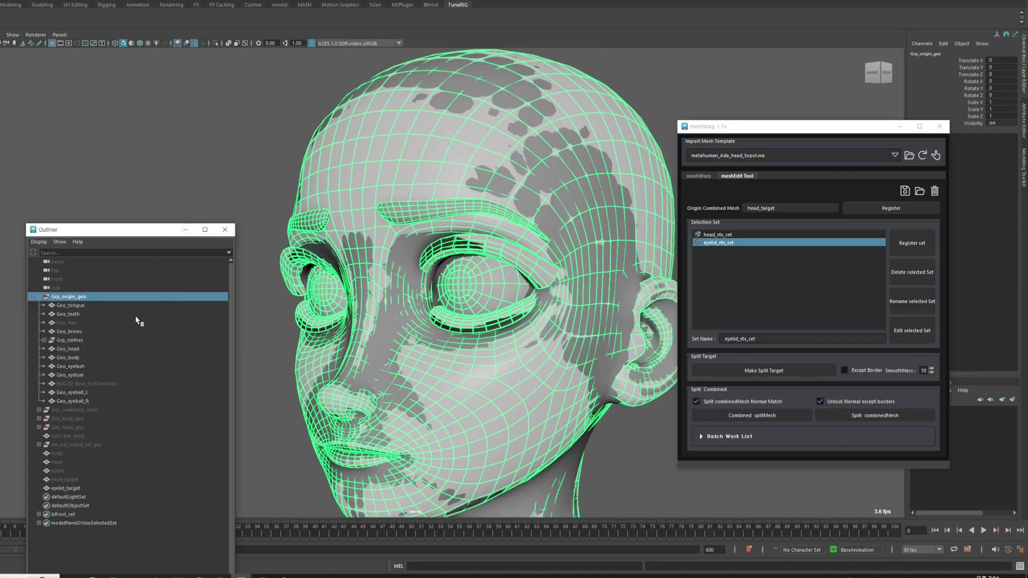
pyautogui.click(214, 179)
pyautogui.keyDown('alt'); pyautogui.moveTo(460, 260); pyautogui.dragTo(484, 262); pyautogui.keyUp('alt')
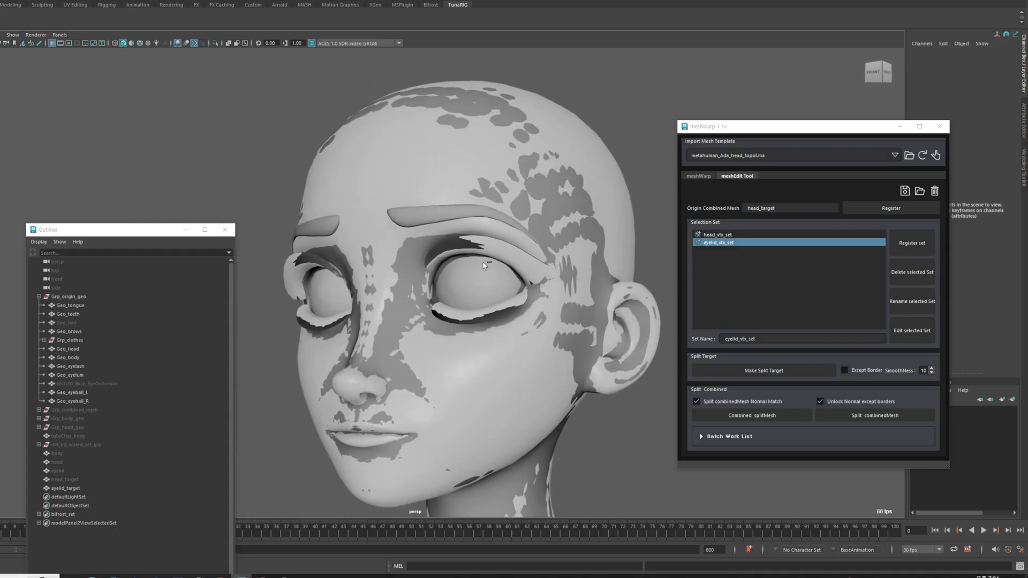
pyautogui.hotkey('ctrl', 'z')
pyautogui.keyDown('alt'); pyautogui.moveTo(507, 295); pyautogui.dragTo(496, 361); pyautogui.keyUp('alt')
pyautogui.hotkey('ctrl', 'h')
pyautogui.scroll(1, 505, 305)
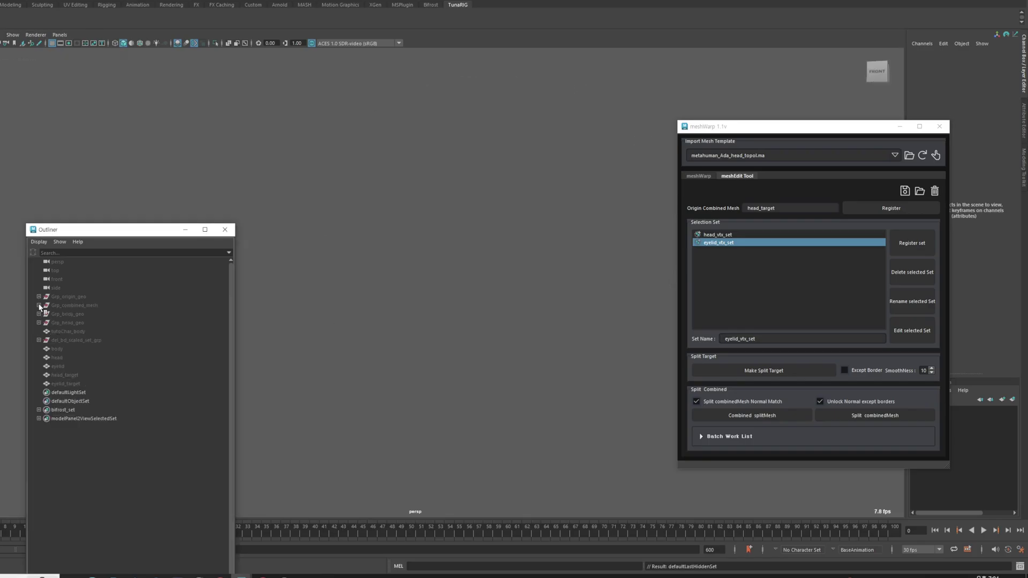
# Show the lod0 mesh in Grp_combined_mesh and clear the selection to view its face.
pyautogui.click(60, 305)
pyautogui.hotkey('shift', 'h')
pyautogui.click(303, 428)
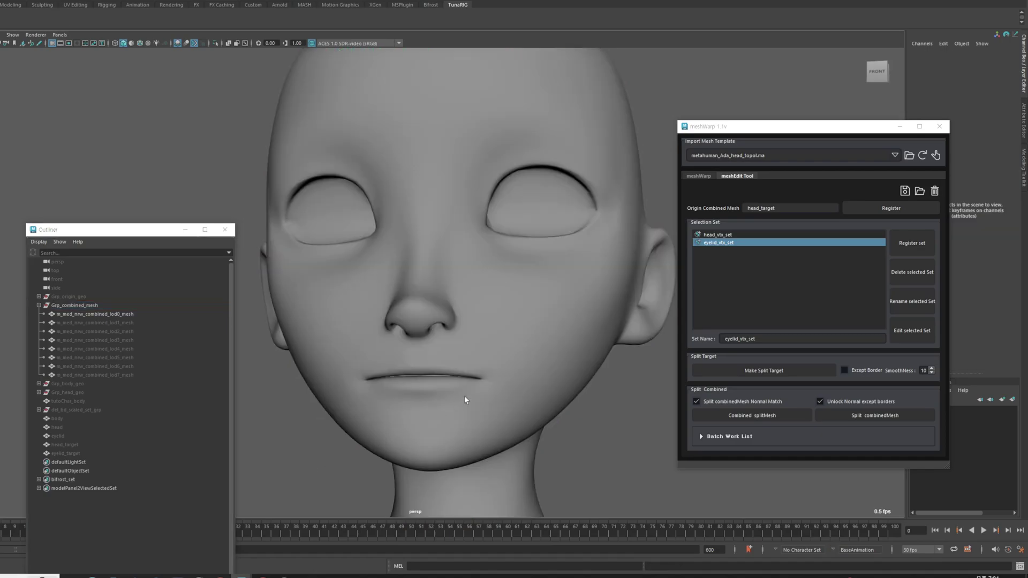
pyautogui.keyDown('alt'); pyautogui.moveTo(466, 397); pyautogui.dragTo(446, 395); pyautogui.keyUp('alt')
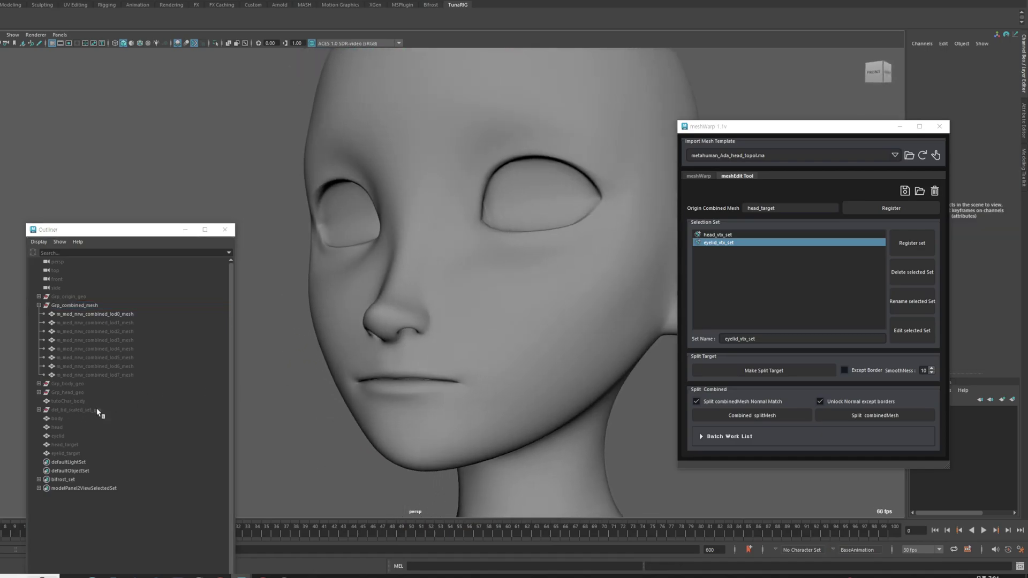
# Select option_m_med_nrw_combined_lod0_mesh in the bd_scaled set group and open its deltaMush1 attributes.
pyautogui.click(38, 409)
pyautogui.click(102, 427)
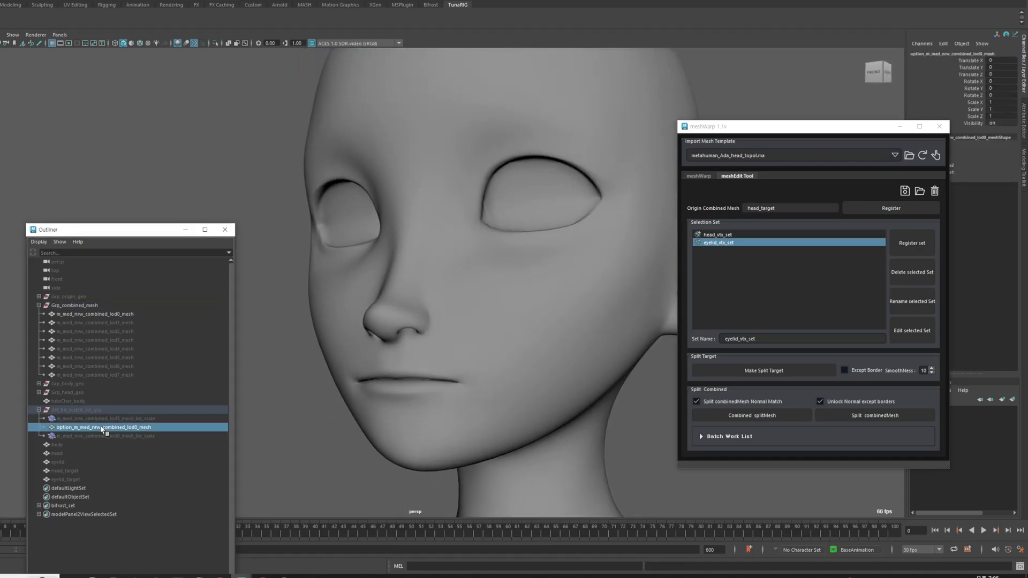
pyautogui.moveTo(733, 134); pyautogui.dragTo(659, 218)
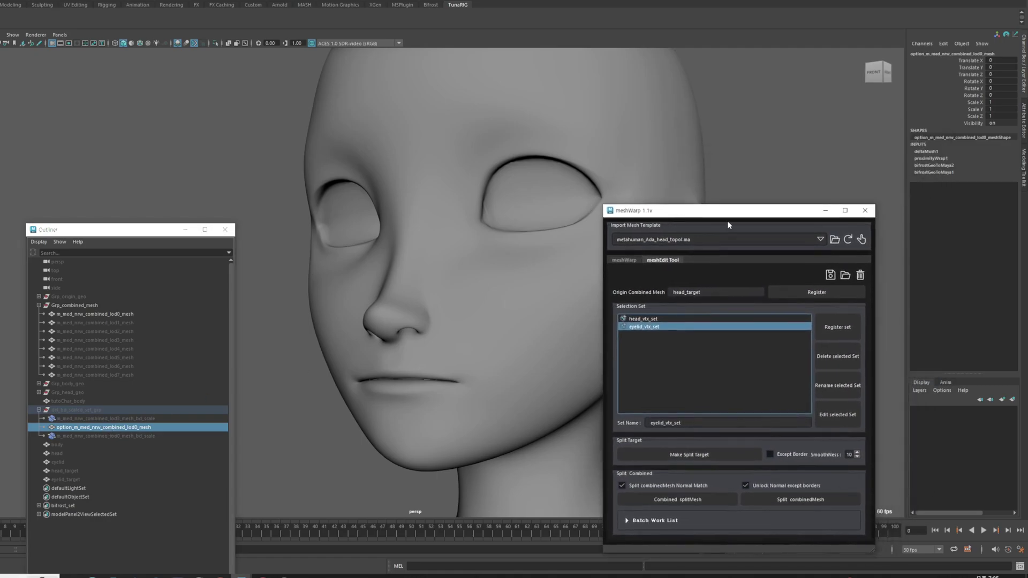
pyautogui.click(926, 152)
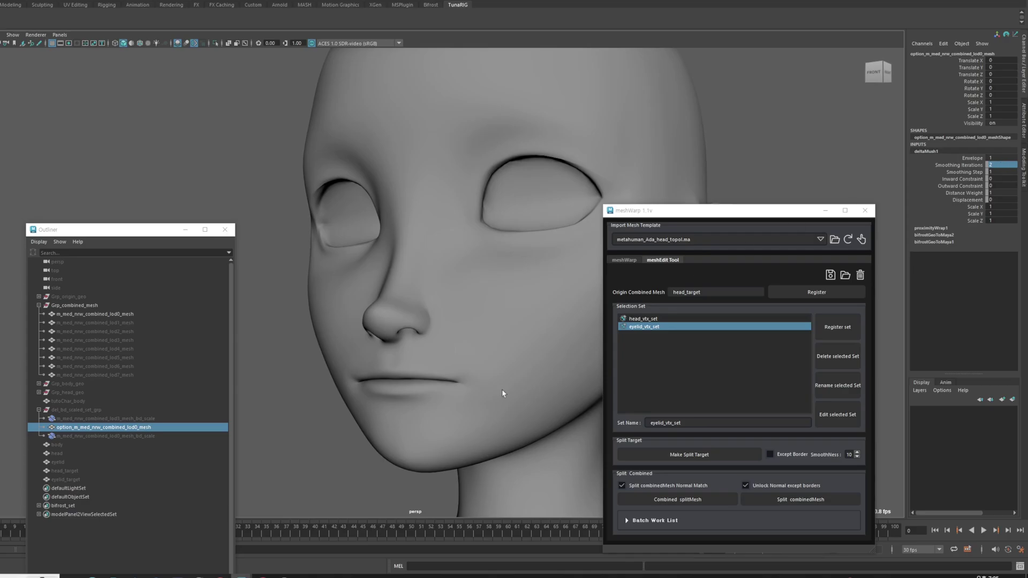
# Set the deltaMush1 Displacement to 0.5 with the lips in close side view.
pyautogui.keyDown('alt'); pyautogui.moveTo(503, 393); pyautogui.dragTo(485, 317, button='middle'); pyautogui.keyUp('alt')
pyautogui.scroll(3, 485, 316)
pyautogui.keyDown('alt'); pyautogui.moveTo(485, 317); pyautogui.dragTo(420, 289); pyautogui.keyUp('alt')
pyautogui.scroll(2, 419, 289)
pyautogui.keyDown('alt'); pyautogui.moveTo(420, 289); pyautogui.dragTo(427, 278, button='middle'); pyautogui.keyUp('alt')
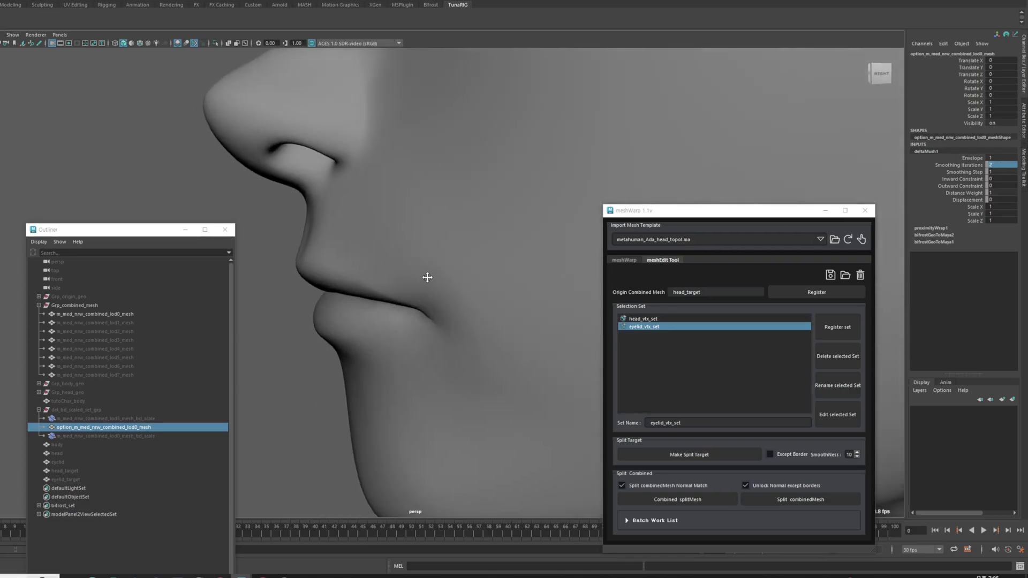
pyautogui.keyDown('alt'); pyautogui.moveTo(427, 277); pyautogui.dragTo(424, 272); pyautogui.keyUp('alt')
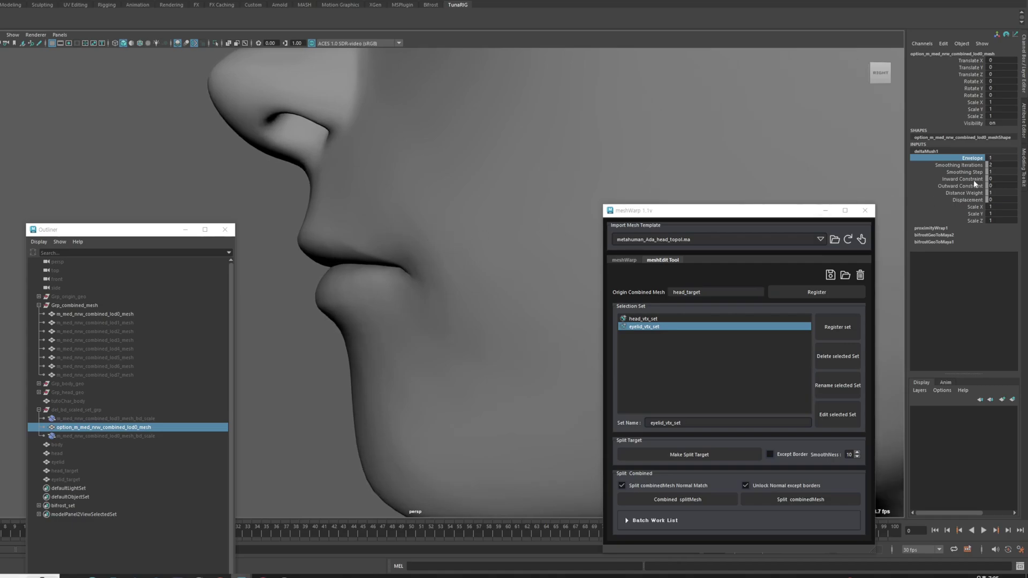
pyautogui.keyDown('alt'); pyautogui.moveTo(389, 278); pyautogui.dragTo(423, 241); pyautogui.keyUp('alt')
pyautogui.click(1010, 172)
pyautogui.click(967, 199)
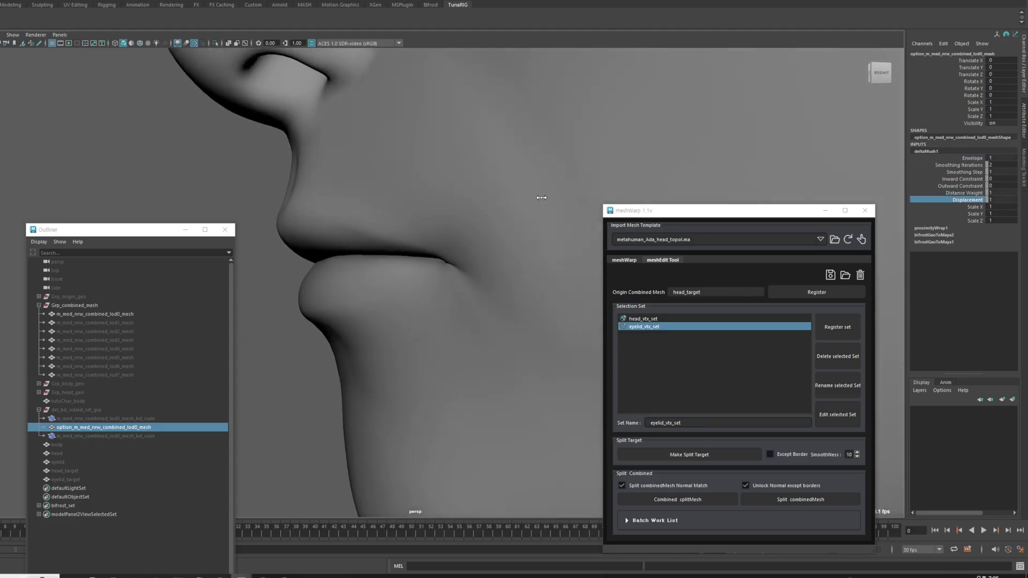
pyautogui.moveTo(980, 199); pyautogui.dragTo(1008, 203, button='middle')
# Examine the shape of the smoothed lips from inside, from the front and from the side.
pyautogui.keyDown('alt'); pyautogui.moveTo(469, 167); pyautogui.dragTo(379, 190); pyautogui.keyUp('alt')
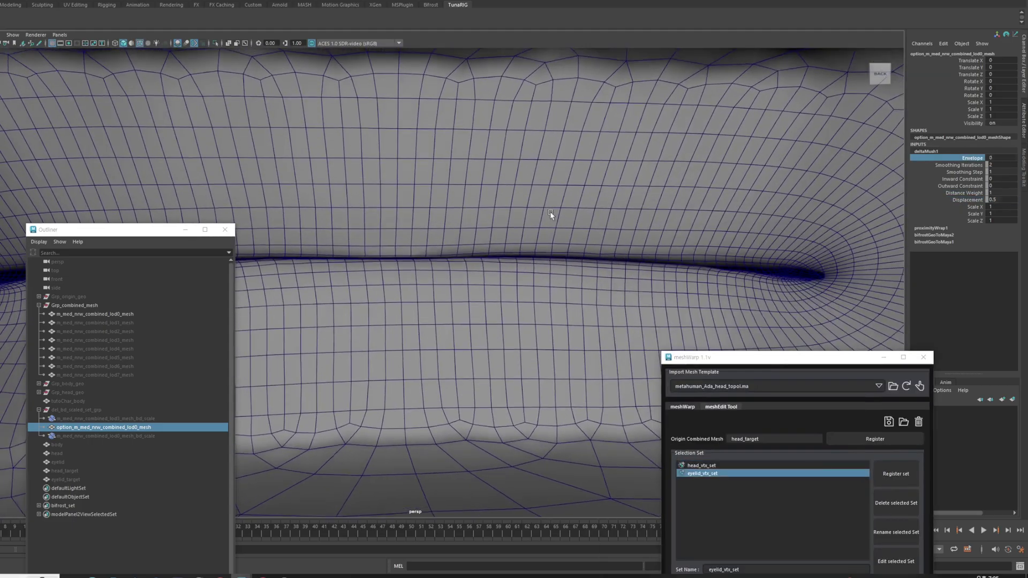
pyautogui.keyDown('alt'); pyautogui.moveTo(551, 214); pyautogui.dragTo(482, 307); pyautogui.keyUp('alt')
pyautogui.hotkey('alt', '5')
pyautogui.keyDown('alt'); pyautogui.moveTo(428, 279); pyautogui.dragTo(555, 288); pyautogui.keyUp('alt')
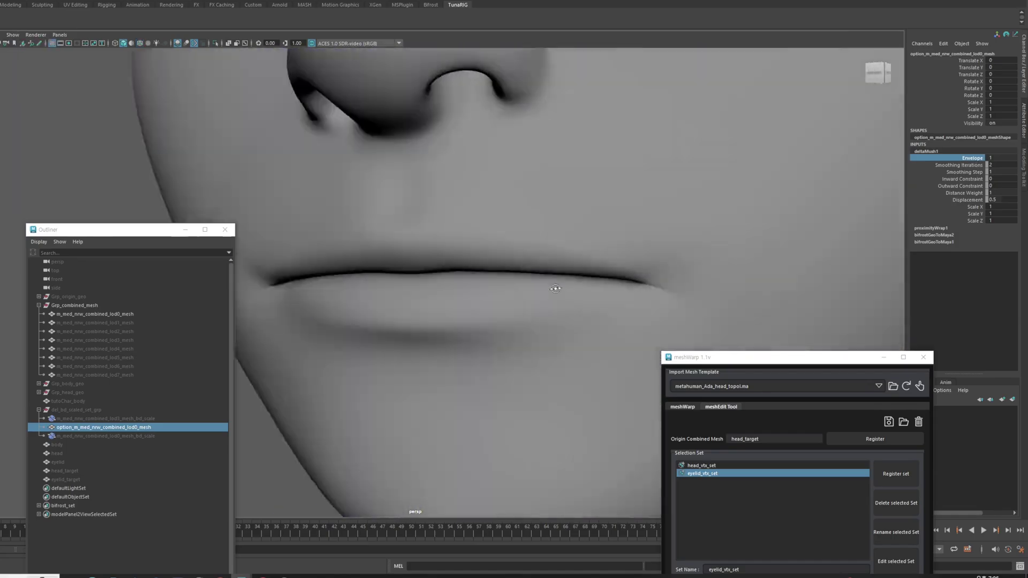
pyautogui.keyDown('alt'); pyautogui.moveTo(555, 288); pyautogui.dragTo(518, 294); pyautogui.keyUp('alt')
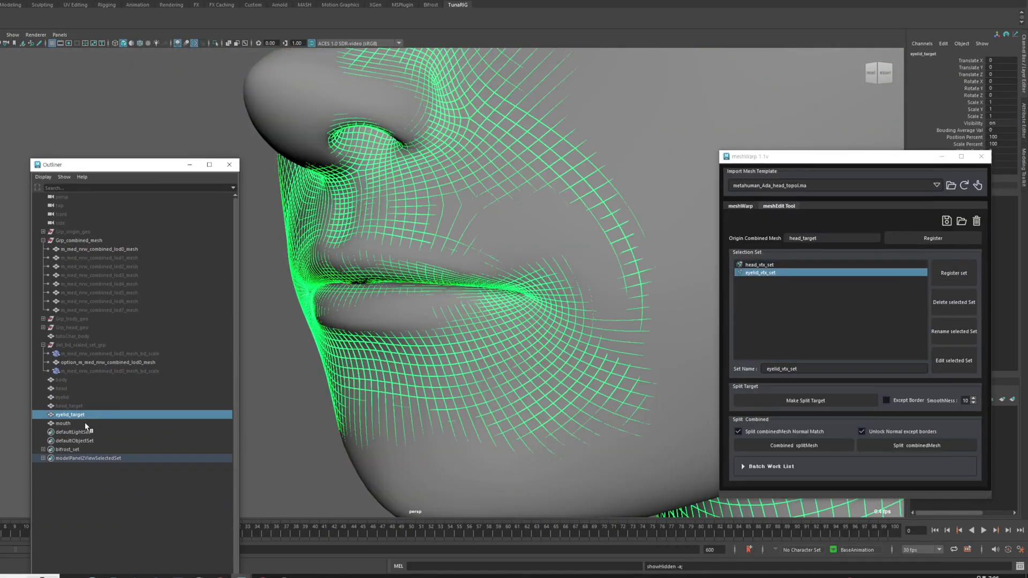
# Register eyelid_target as the Origin Combined Mesh and select three vertices at the middle of the lips on the mouth mesh.
pyautogui.click(918, 237)
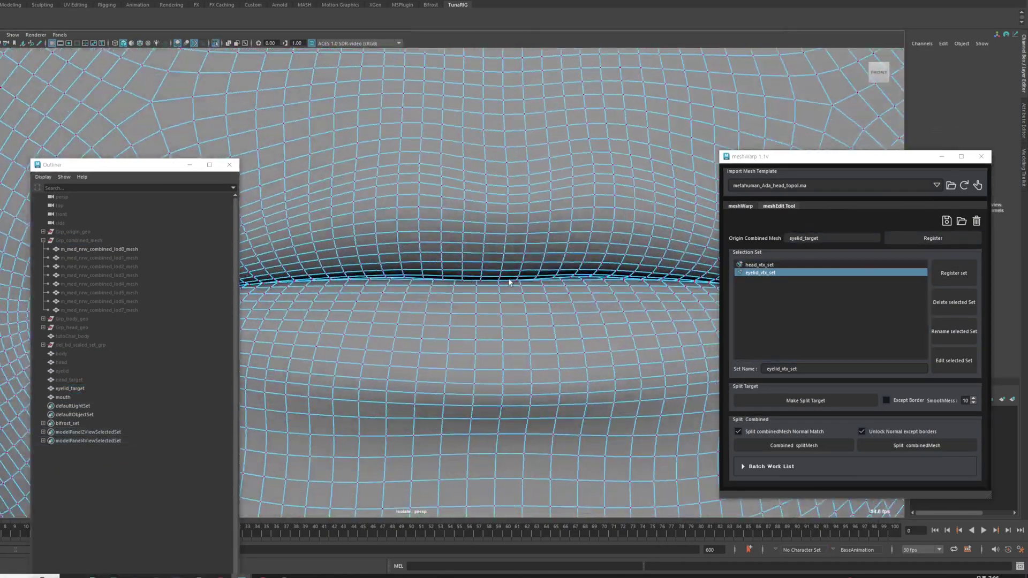
pyautogui.scroll(2, 509, 282)
pyautogui.click(490, 248)
pyautogui.keyDown('shift'); pyautogui.click(526, 247); pyautogui.keyUp('shift')
pyautogui.keyDown('shift'); pyautogui.click(559, 248); pyautogui.keyUp('shift')
pyautogui.scroll(-8, 526, 267)
# Grow the lip vertex selection until it covers the upper and lower lips out towards the mouth corners.
pyautogui.hotkey('shift', '.')
pyautogui.hotkey('shift', '.')
pyautogui.hotkey('shift', '.')
pyautogui.hotkey('shift', '.')
pyautogui.hotkey('shift', '.')
pyautogui.hotkey('shift', '.')
pyautogui.hotkey('shift', '.')
pyautogui.hotkey('shift', '.')
pyautogui.hotkey('shift', '.')
pyautogui.hotkey('shift', '.')
pyautogui.hotkey('shift', '.')
pyautogui.hotkey('shift', '.')
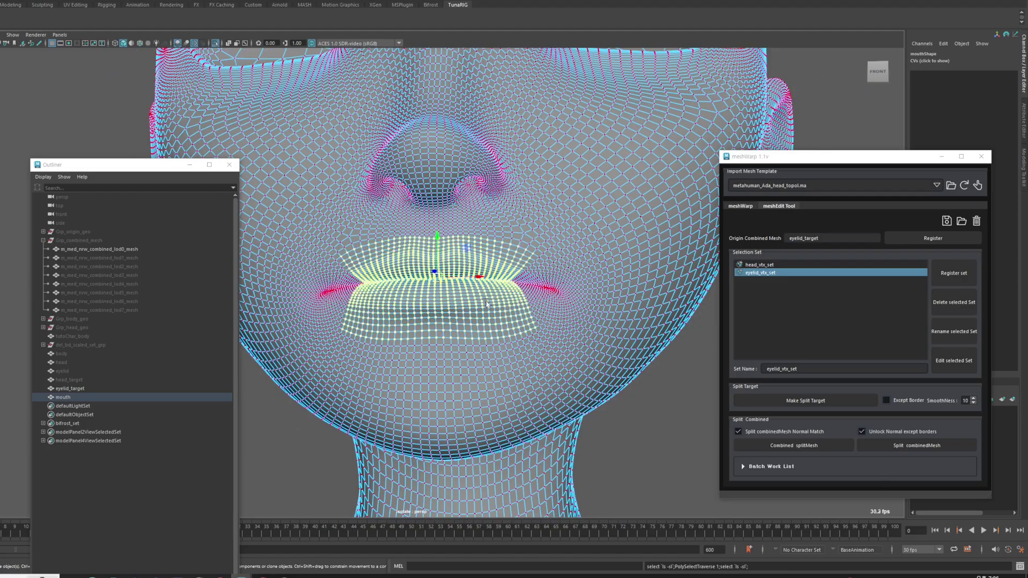
# Deselect the inner mouth cavity vertices in the side wireframe view, keeping the lip vertices selected.
pyautogui.keyDown('alt'); pyautogui.moveTo(509, 305); pyautogui.dragTo(460, 196); pyautogui.keyUp('alt')
pyautogui.scroll(4, 460, 196)
pyautogui.keyDown('alt'); pyautogui.moveTo(562, 198); pyautogui.dragTo(519, 331); pyautogui.keyUp('alt')
pyautogui.press('space')
pyautogui.press('4')
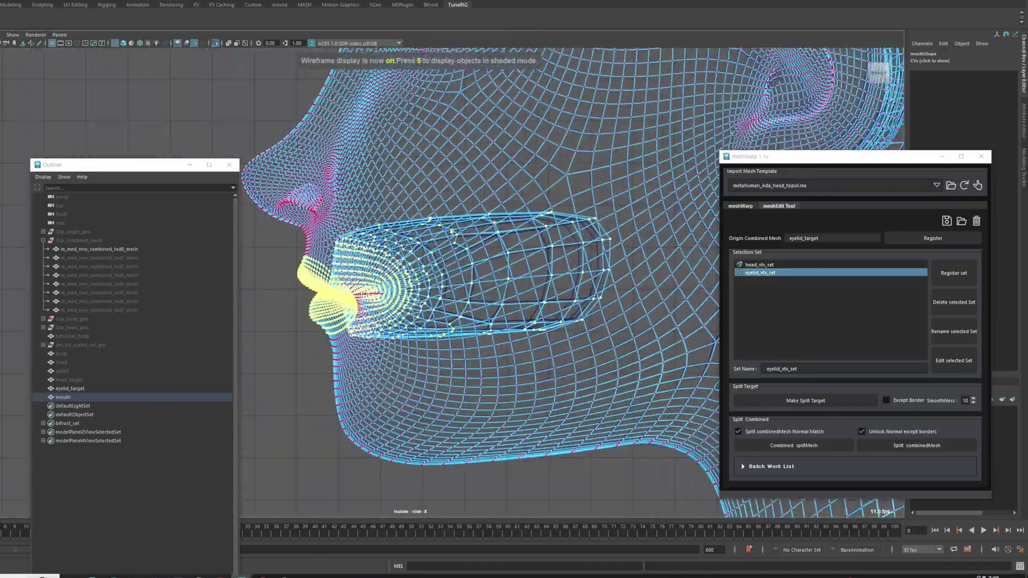
pyautogui.keyDown('ctrl'); pyautogui.moveTo(373, 164); pyautogui.dragTo(348, 230); pyautogui.keyUp('ctrl')
pyautogui.press('space')
pyautogui.press('4')
pyautogui.moveTo(342, 276)
pyautogui.keyDown('alt'); pyautogui.mouseDown()
pyautogui.moveTo(539, 257)
pyautogui.moveTo(509, 248)
pyautogui.mouseUp(); pyautogui.keyUp('alt')
pyautogui.scroll(5, 509, 248)
pyautogui.press('6')
pyautogui.press('4')
pyautogui.scroll(-7, 515, 236)
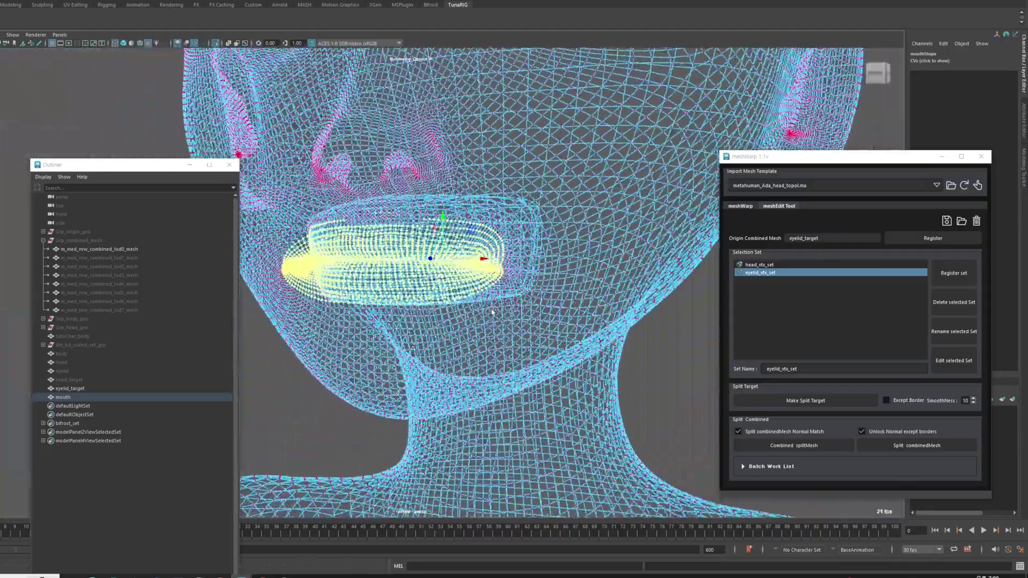
pyautogui.press('6')
# Turn off isolation, register the lip vertices as mouth_vtx_set and select that set in the list.
pyautogui.moveTo(428, 259)
pyautogui.keyDown('alt'); pyautogui.mouseDown()
pyautogui.moveTo(523, 291)
pyautogui.moveTo(527, 279)
pyautogui.moveTo(554, 276)
pyautogui.moveTo(573, 321)
pyautogui.moveTo(576, 283)
pyautogui.mouseUp(); pyautogui.keyUp('alt')
pyautogui.hotkey('ctrl', '1')
pyautogui.hotkey('ctrl', '1')
pyautogui.doubleClick(782, 368)
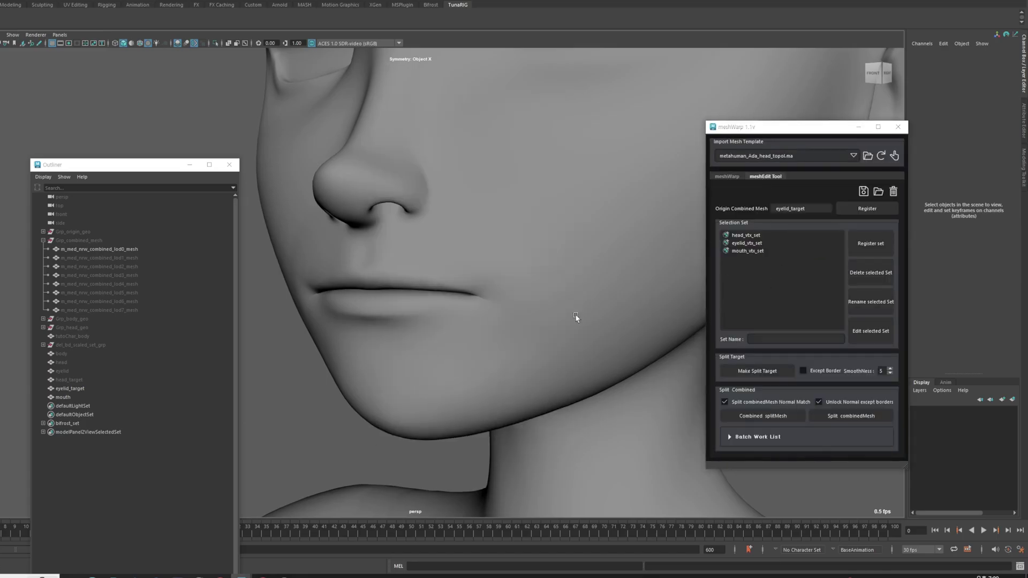
pyautogui.click(747, 251)
# Hide the mouth mesh and make its split target from mouth_vtx_set with Smoothness 10.
pyautogui.moveTo(576, 318)
pyautogui.keyDown('alt'); pyautogui.mouseDown()
pyautogui.moveTo(452, 355)
pyautogui.moveTo(491, 358)
pyautogui.moveTo(578, 317)
pyautogui.mouseUp(); pyautogui.keyUp('alt')
pyautogui.click(452, 356)
pyautogui.hotkey('ctrl', 'h')
pyautogui.click(268, 374)
pyautogui.click(136, 397)
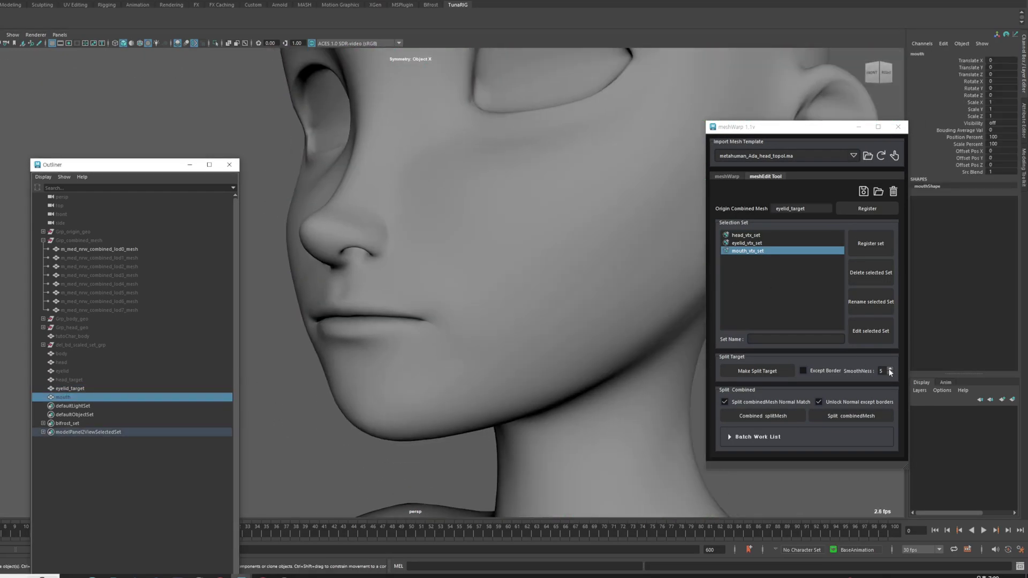
pyautogui.click(755, 371)
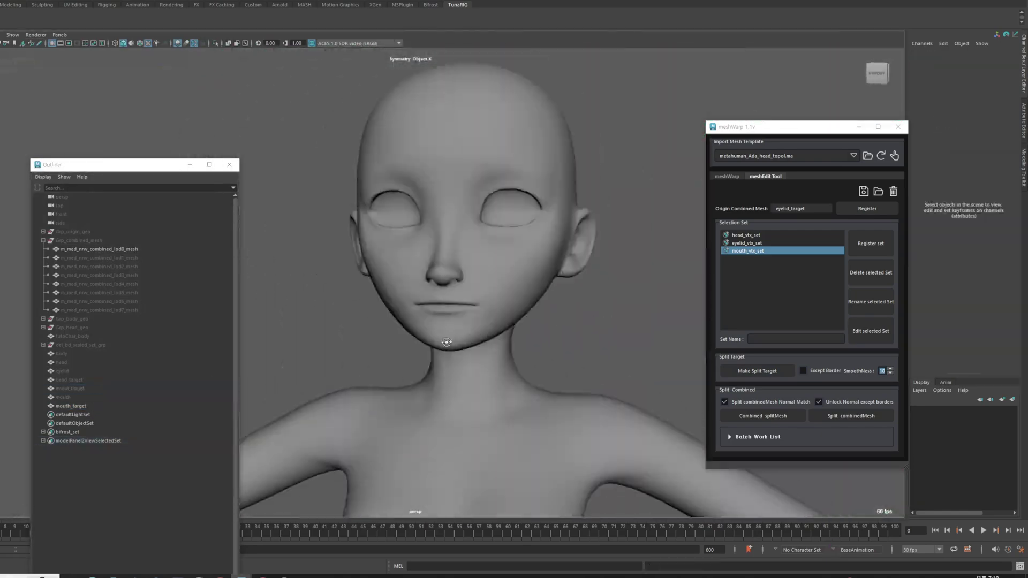
# Show Grp_origin_geo together with mouth_target and compare the two overlapping characters from the side.
pyautogui.keyDown('alt'); pyautogui.moveTo(446, 342); pyautogui.dragTo(428, 300); pyautogui.keyUp('alt')
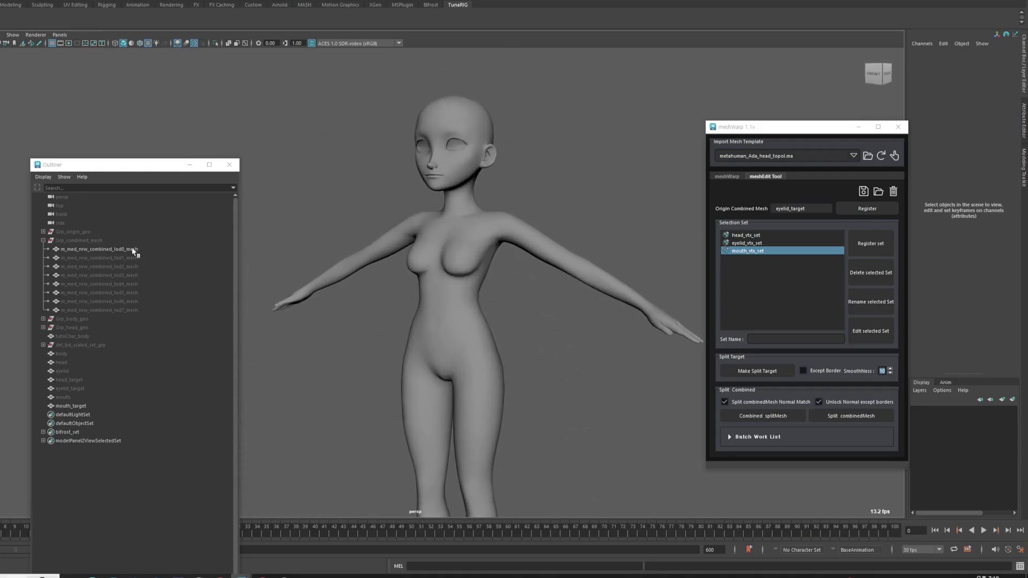
pyautogui.click(202, 232)
pyautogui.press('h')
pyautogui.click(337, 193)
pyautogui.keyDown('alt'); pyautogui.moveTo(407, 240); pyautogui.dragTo(333, 243); pyautogui.keyUp('alt')
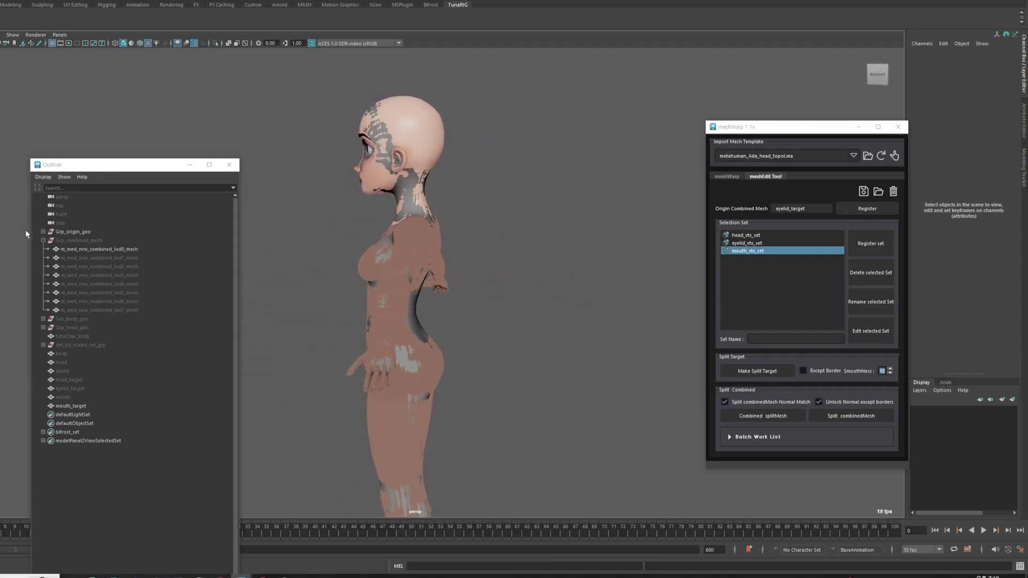
# Expand Grp_origin_geo and hide Geo_body, leaving the original head over the smoothed body for comparison.
pyautogui.click(43, 231)
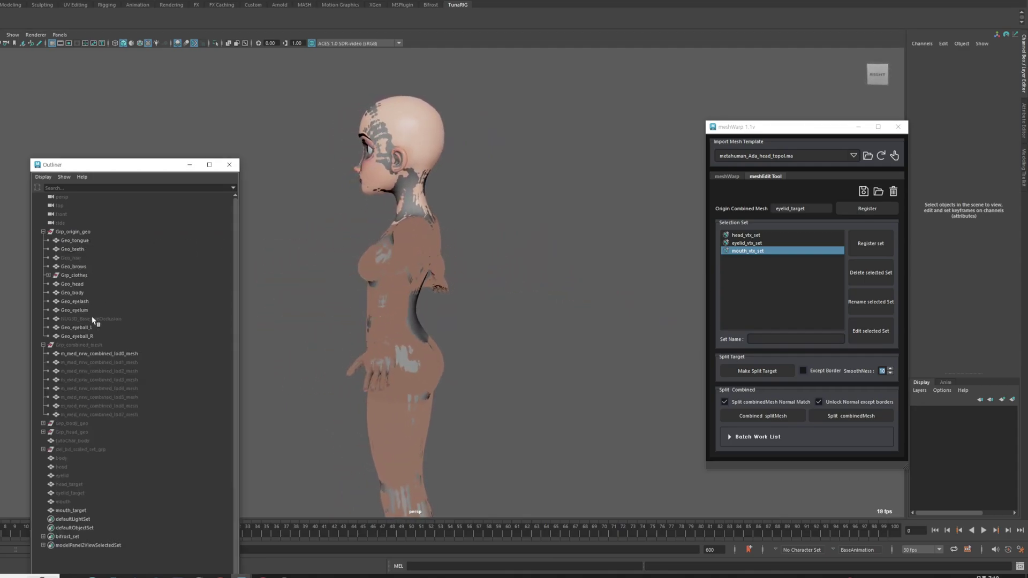
pyautogui.click(80, 293)
pyautogui.hotkey('ctrl', 'h')
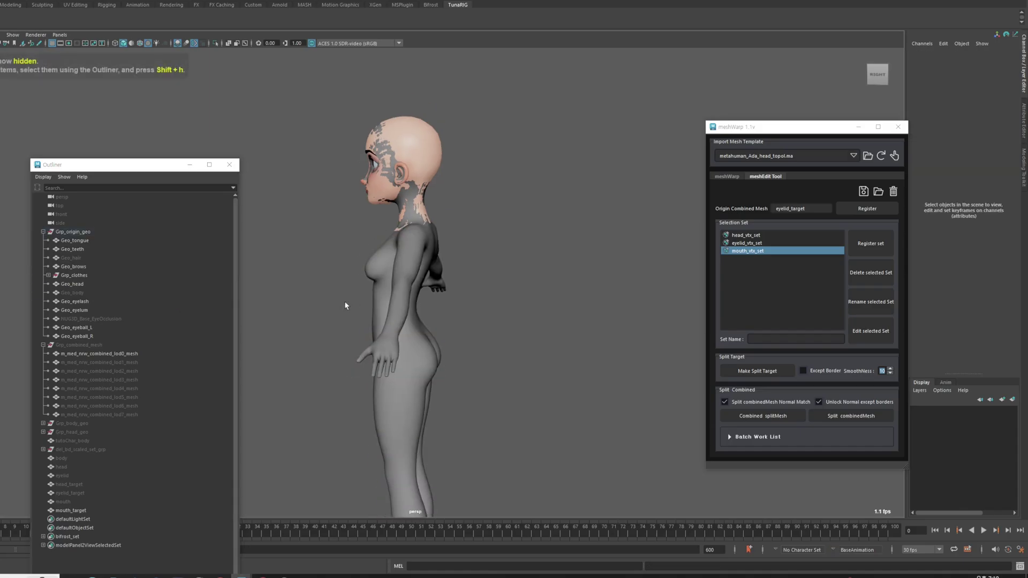
pyautogui.keyDown('alt'); pyautogui.moveTo(344, 301); pyautogui.dragTo(414, 300); pyautogui.keyUp('alt')
pyautogui.scroll(1, 413, 292)
pyautogui.keyDown('alt'); pyautogui.moveTo(413, 288); pyautogui.dragTo(409, 351, button='middle'); pyautogui.keyUp('alt')
pyautogui.scroll(1, 408, 352)
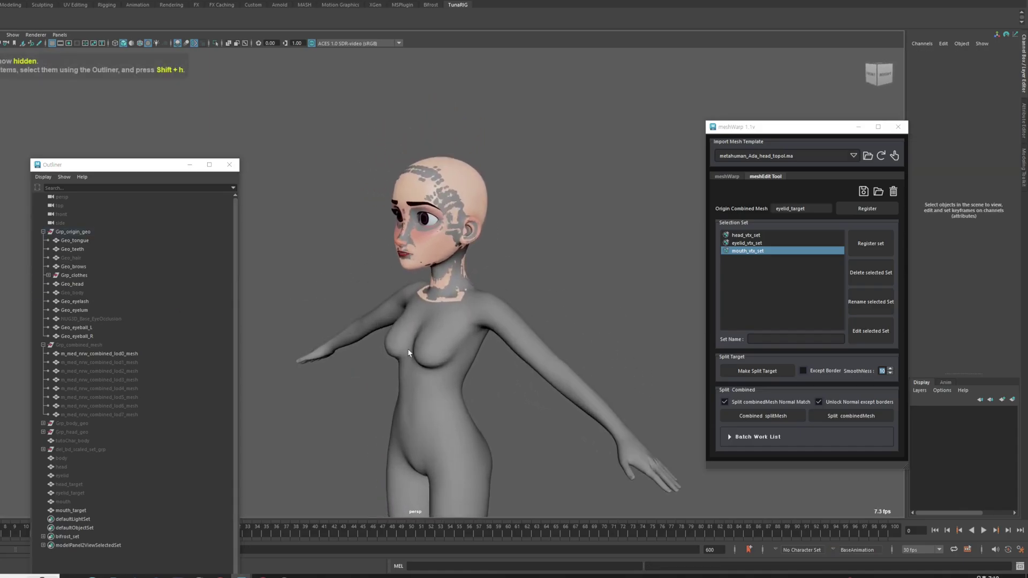
pyautogui.keyDown('alt'); pyautogui.moveTo(409, 352); pyautogui.dragTo(278, 341); pyautogui.keyUp('alt')
# Undo the hiding of Geo_body, compare the overlapping bodies, and hide the whole Grp_origin_geo group.
pyautogui.hotkey('ctrl', 'z')
pyautogui.scroll(-2, 377, 351)
pyautogui.click(404, 334)
pyautogui.keyDown('alt'); pyautogui.moveTo(403, 334); pyautogui.dragTo(487, 342); pyautogui.keyUp('alt')
pyautogui.scroll(3, 486, 343)
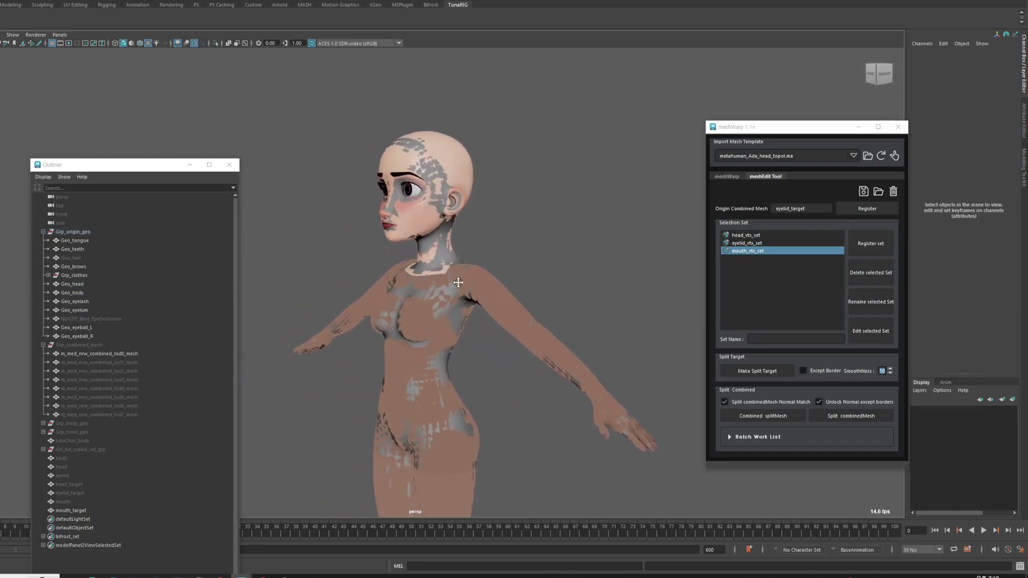
pyautogui.keyDown('alt'); pyautogui.moveTo(487, 343); pyautogui.dragTo(507, 257, button='middle'); pyautogui.keyUp('alt')
pyautogui.keyDown('alt'); pyautogui.moveTo(507, 257); pyautogui.dragTo(464, 268); pyautogui.keyUp('alt')
pyautogui.click(75, 231)
pyautogui.hotkey('ctrl', 'h')
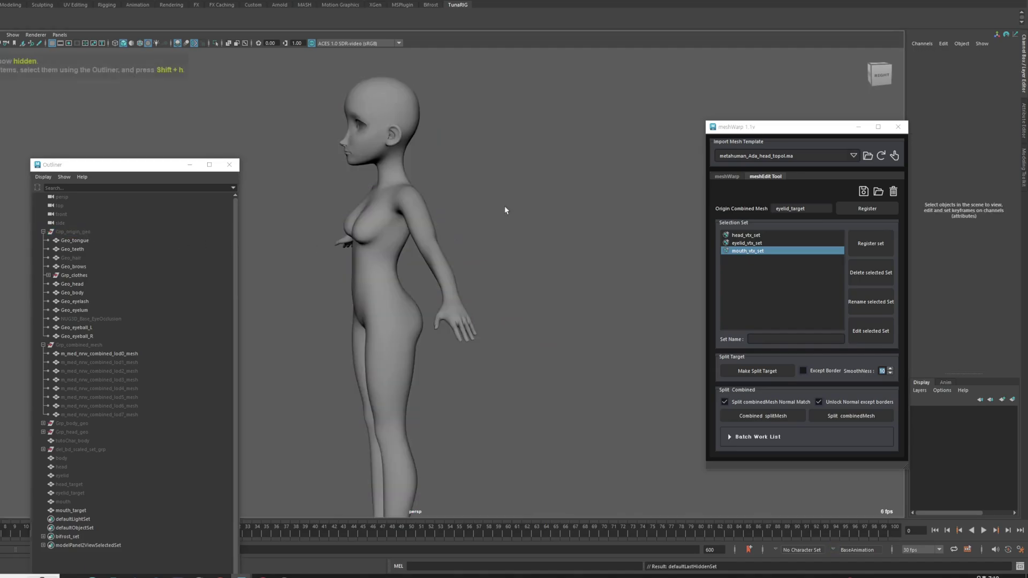
pyautogui.keyDown('alt'); pyautogui.moveTo(504, 205); pyautogui.dragTo(329, 332); pyautogui.keyUp('alt')
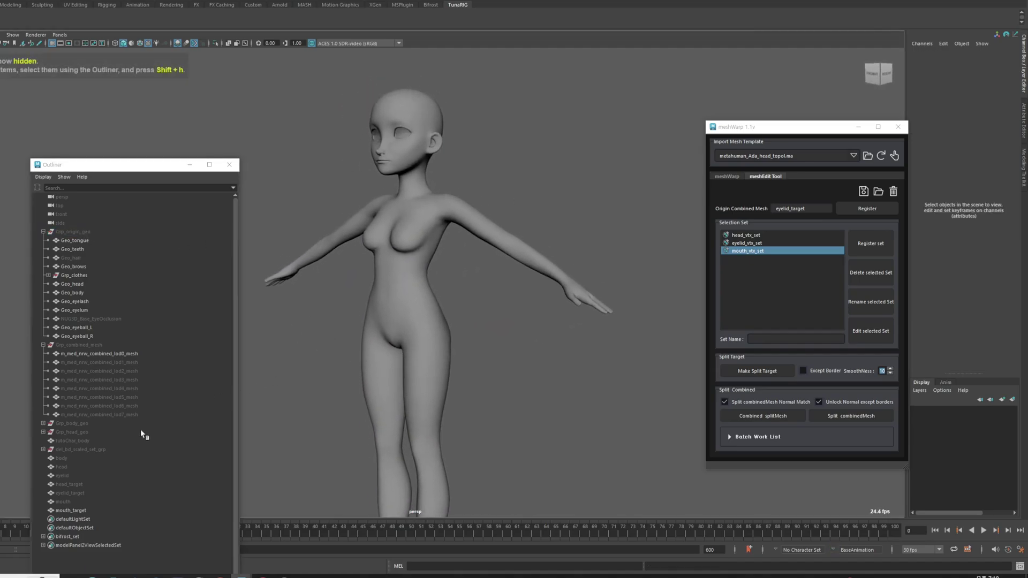
# Show the tutoChar_body mesh and examine its wireframe topology over the head and torso.
pyautogui.click(83, 440)
pyautogui.hotkey('shift', 'h')
pyautogui.click(450, 312)
pyautogui.keyDown('alt'); pyautogui.moveTo(450, 312); pyautogui.dragTo(480, 344); pyautogui.keyUp('alt')
pyautogui.scroll(4, 432, 355)
pyautogui.click(433, 354)
pyautogui.scroll(-3, 434, 355)
pyautogui.keyDown('alt'); pyautogui.moveTo(480, 344); pyautogui.dragTo(482, 383, button='middle'); pyautogui.keyUp('alt')
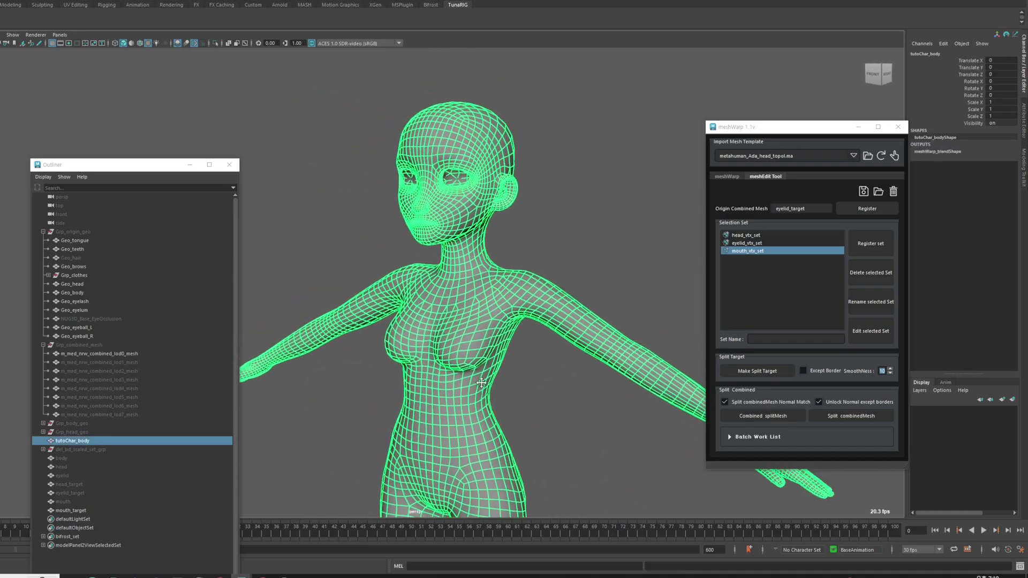
pyautogui.scroll(3, 481, 383)
pyautogui.moveTo(481, 383)
pyautogui.keyDown('alt'); pyautogui.mouseDown()
pyautogui.moveTo(431, 351)
pyautogui.moveTo(588, 349)
pyautogui.moveTo(547, 360)
pyautogui.moveTo(499, 311)
pyautogui.moveTo(422, 310)
pyautogui.moveTo(521, 309)
pyautogui.mouseUp(); pyautogui.keyUp('alt')
# Hide tutoChar_body and examine the mouth_target mesh as a full figure and in close head profile.
pyautogui.hotkey('ctrl', 'h')
pyautogui.scroll(-3, 450, 347)
pyautogui.click(514, 350)
pyautogui.scroll(-3, 515, 349)
pyautogui.click(521, 310)
pyautogui.scroll(2, 508, 294)
pyautogui.keyDown('alt'); pyautogui.moveTo(492, 274); pyautogui.dragTo(492, 286, button='middle'); pyautogui.keyUp('alt')
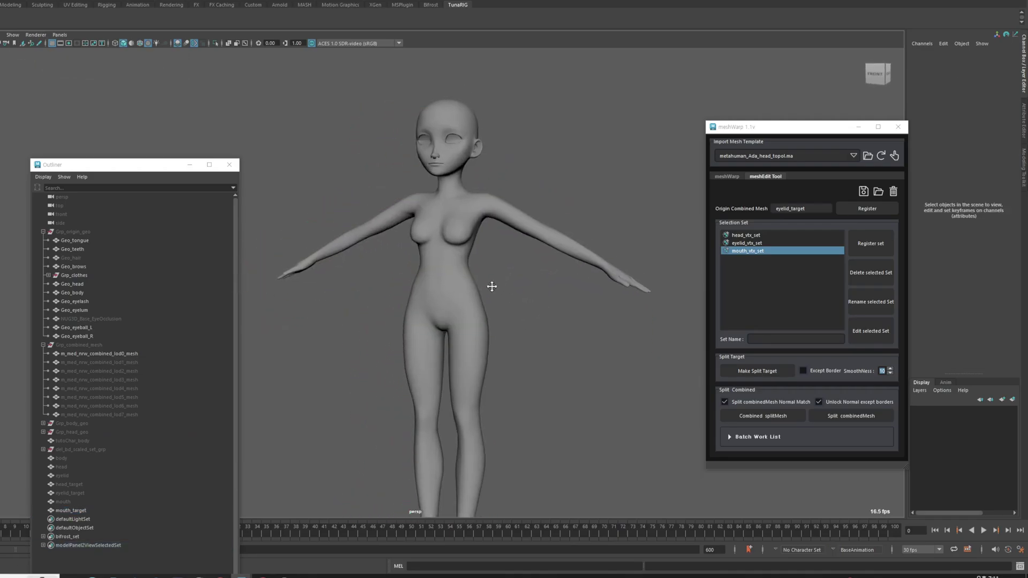
pyautogui.keyDown('alt'); pyautogui.moveTo(492, 287); pyautogui.dragTo(570, 316); pyautogui.keyUp('alt')
pyautogui.keyDown('alt'); pyautogui.moveTo(522, 321); pyautogui.dragTo(491, 403, button='middle'); pyautogui.keyUp('alt')
pyautogui.scroll(4, 506, 386)
pyautogui.scroll(2, 507, 381)
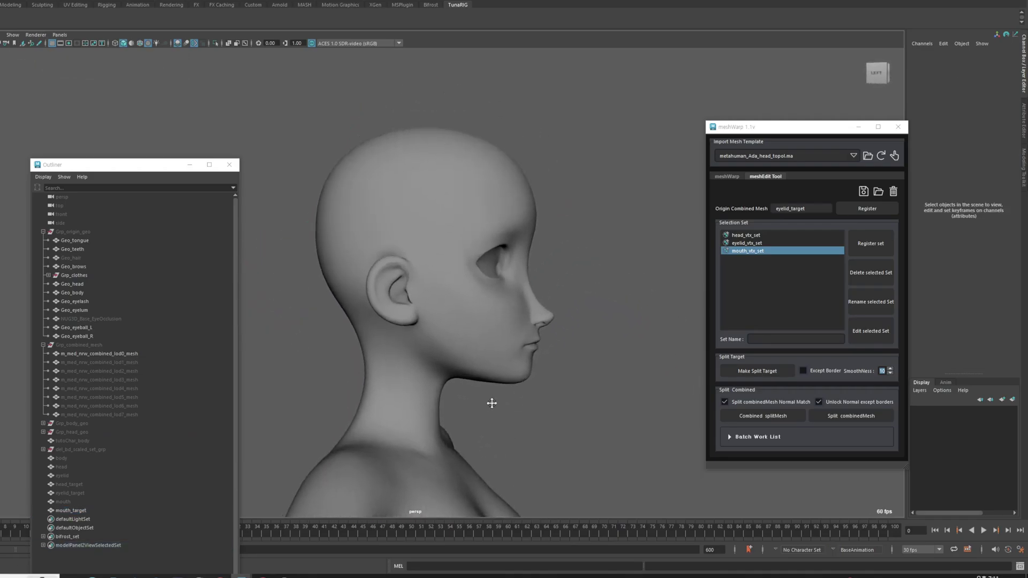
pyautogui.keyDown('alt'); pyautogui.moveTo(492, 403); pyautogui.dragTo(470, 404); pyautogui.keyUp('alt')
pyautogui.scroll(2, 477, 408)
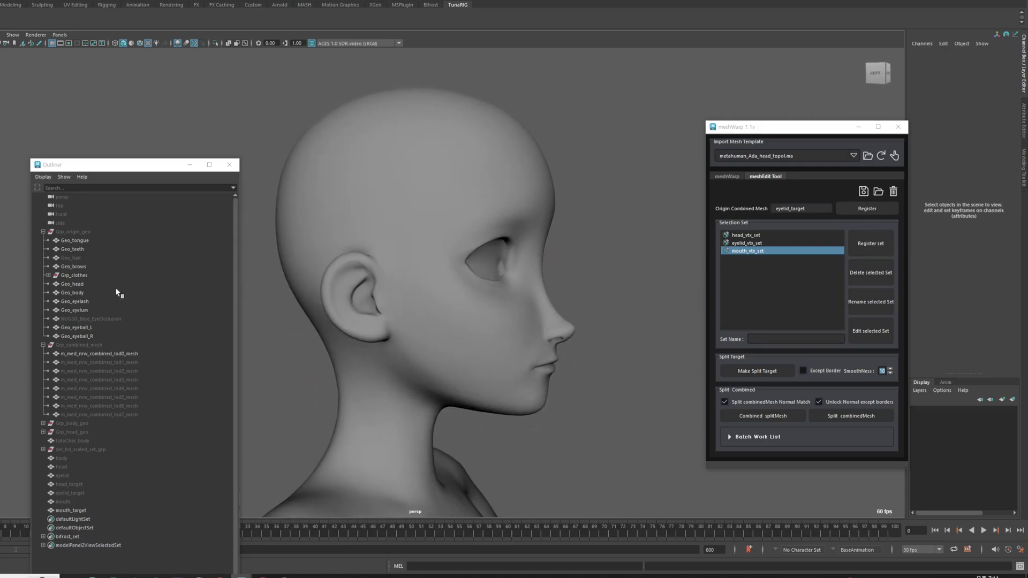
# Show Grp_origin_geo, isolate it in the viewport and display it shaded without textures.
pyautogui.click(98, 232)
pyautogui.hotkey('shift', 'h')
pyautogui.hotkey('ctrl', '1')
pyautogui.click(586, 295)
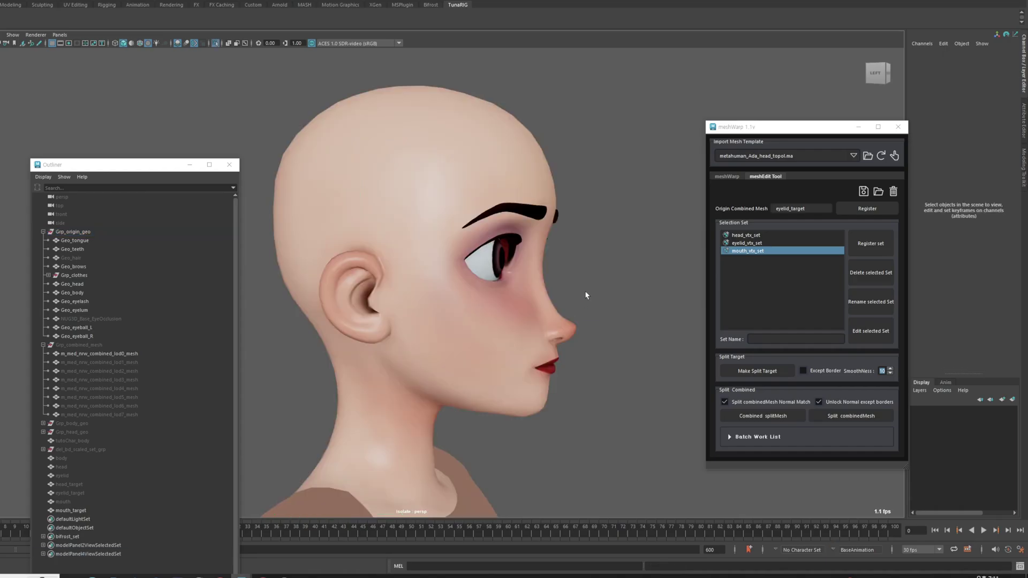
pyautogui.press('5')
pyautogui.moveTo(558, 294)
pyautogui.keyDown('alt'); pyautogui.mouseDown()
pyautogui.moveTo(532, 298)
pyautogui.moveTo(548, 302)
pyautogui.mouseUp(); pyautogui.keyUp('alt')
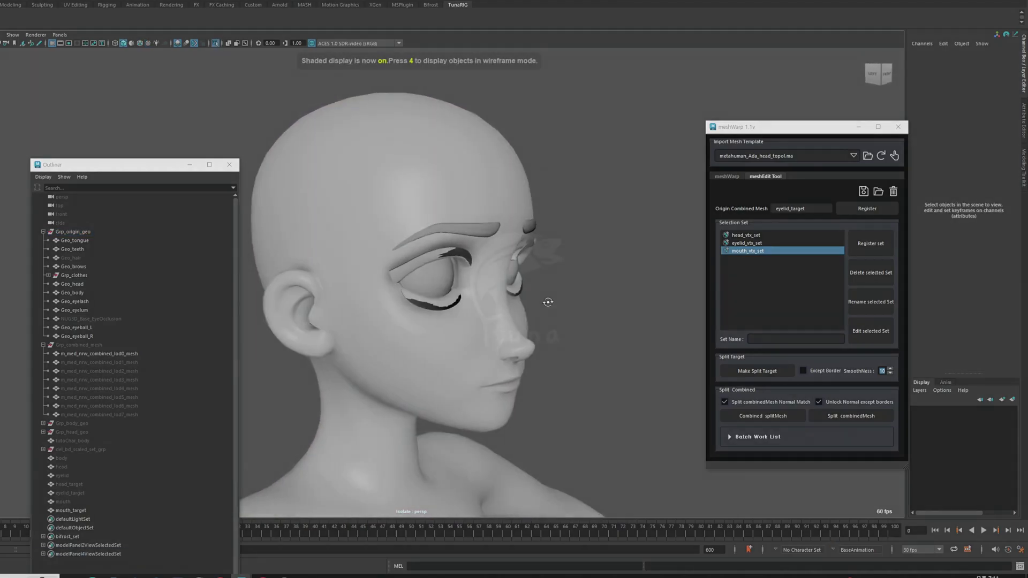